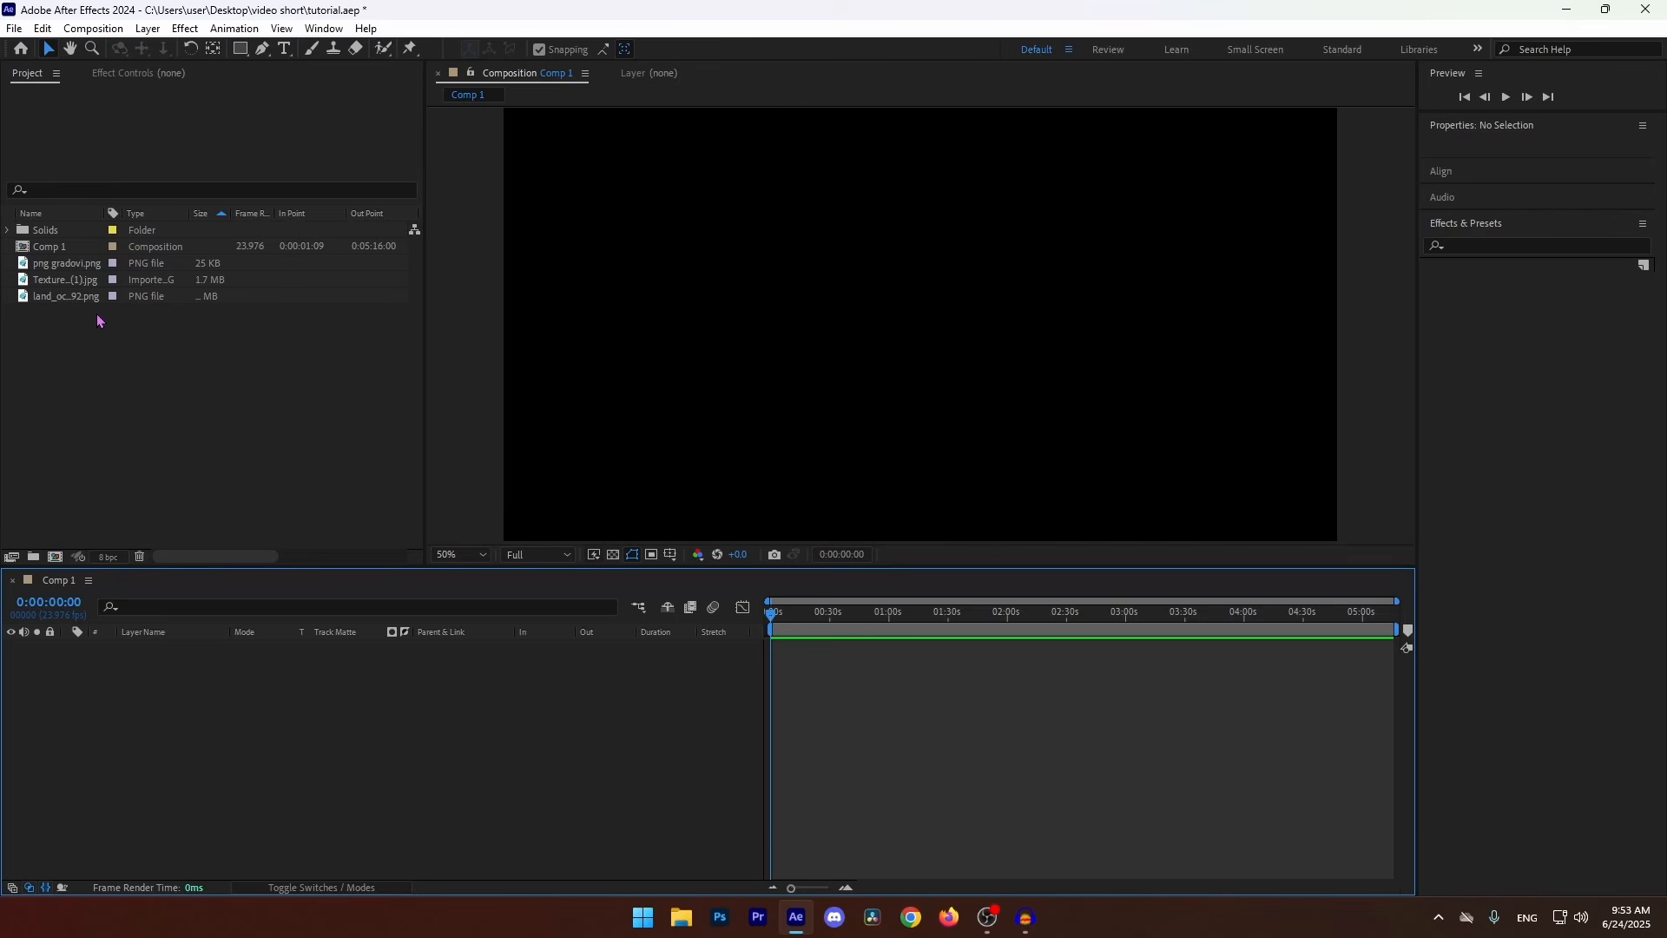
- Add land_ocean_ice_8192.png to Comp 1 as a layer and fit the composition in the viewer
drag(60, 300, 360, 731)
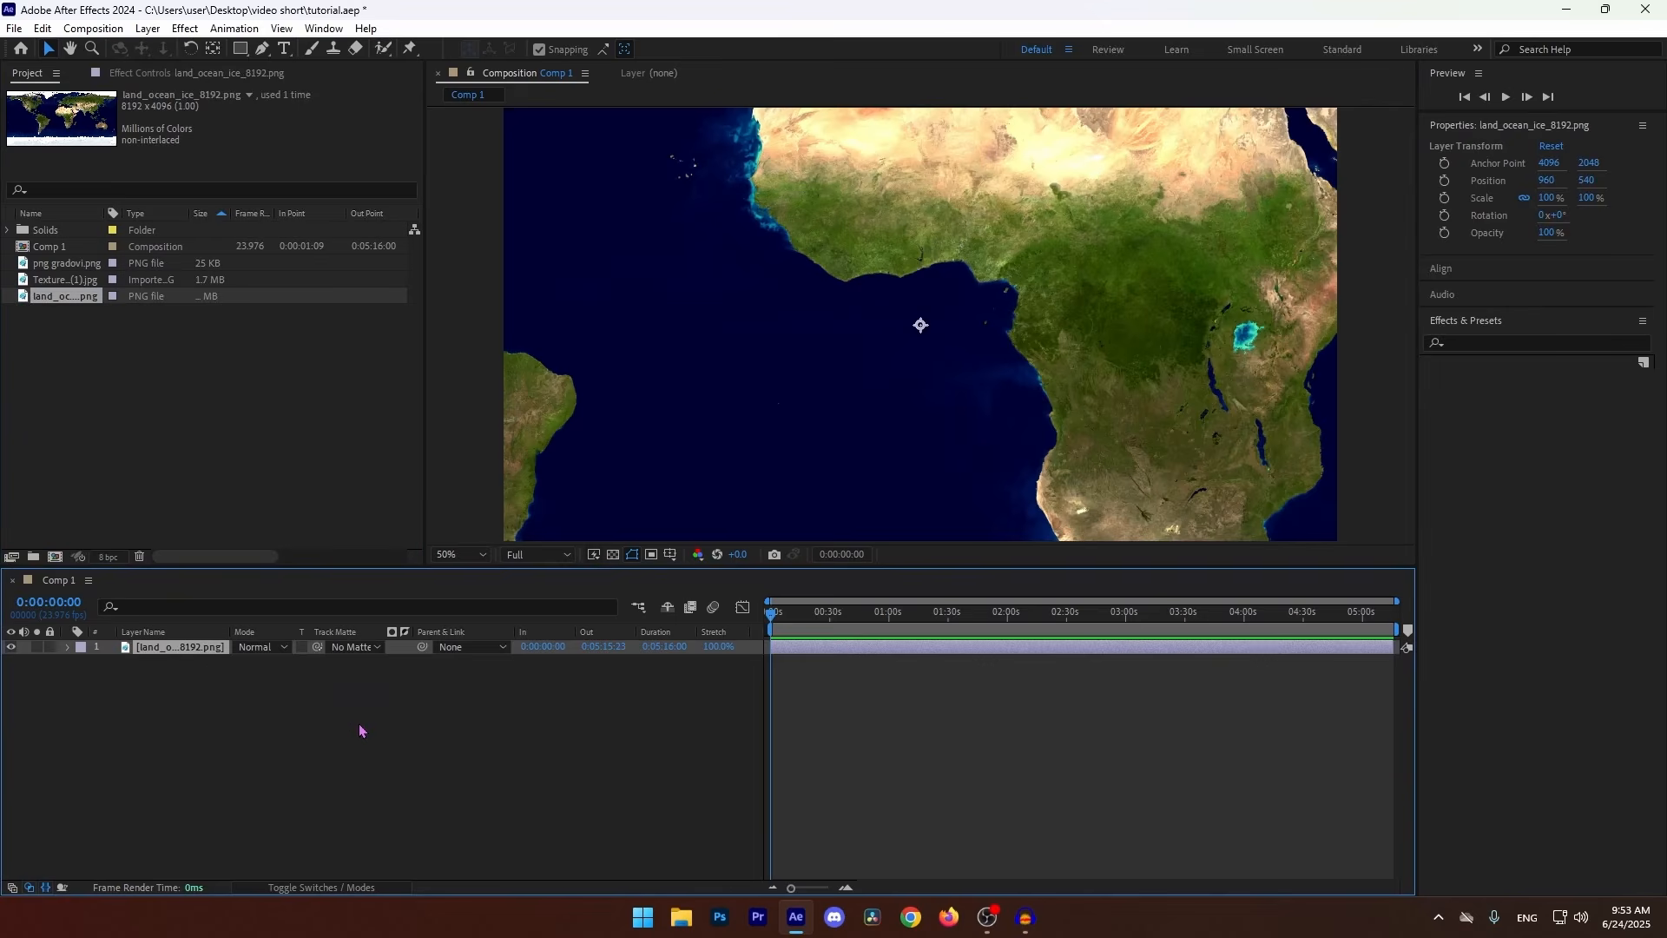
click(610, 436)
key(shift+slash)
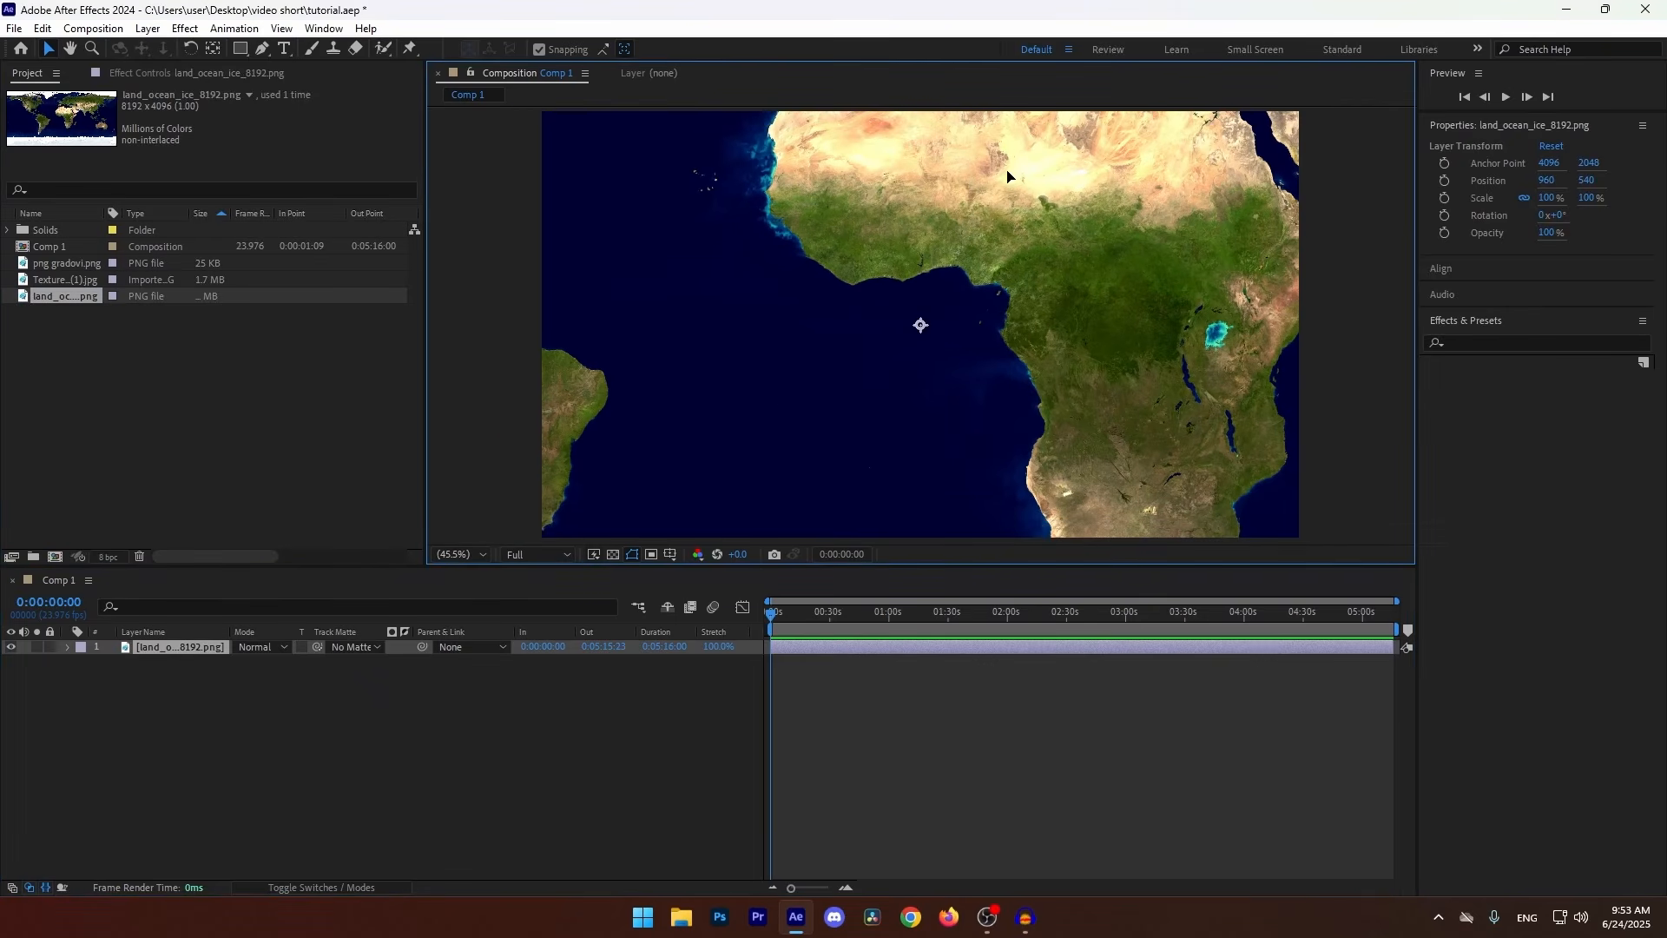
- Move the map layer so Europe comes into frame and stretch it vertically to about 131.4%
drag(1007, 177, 875, 268)
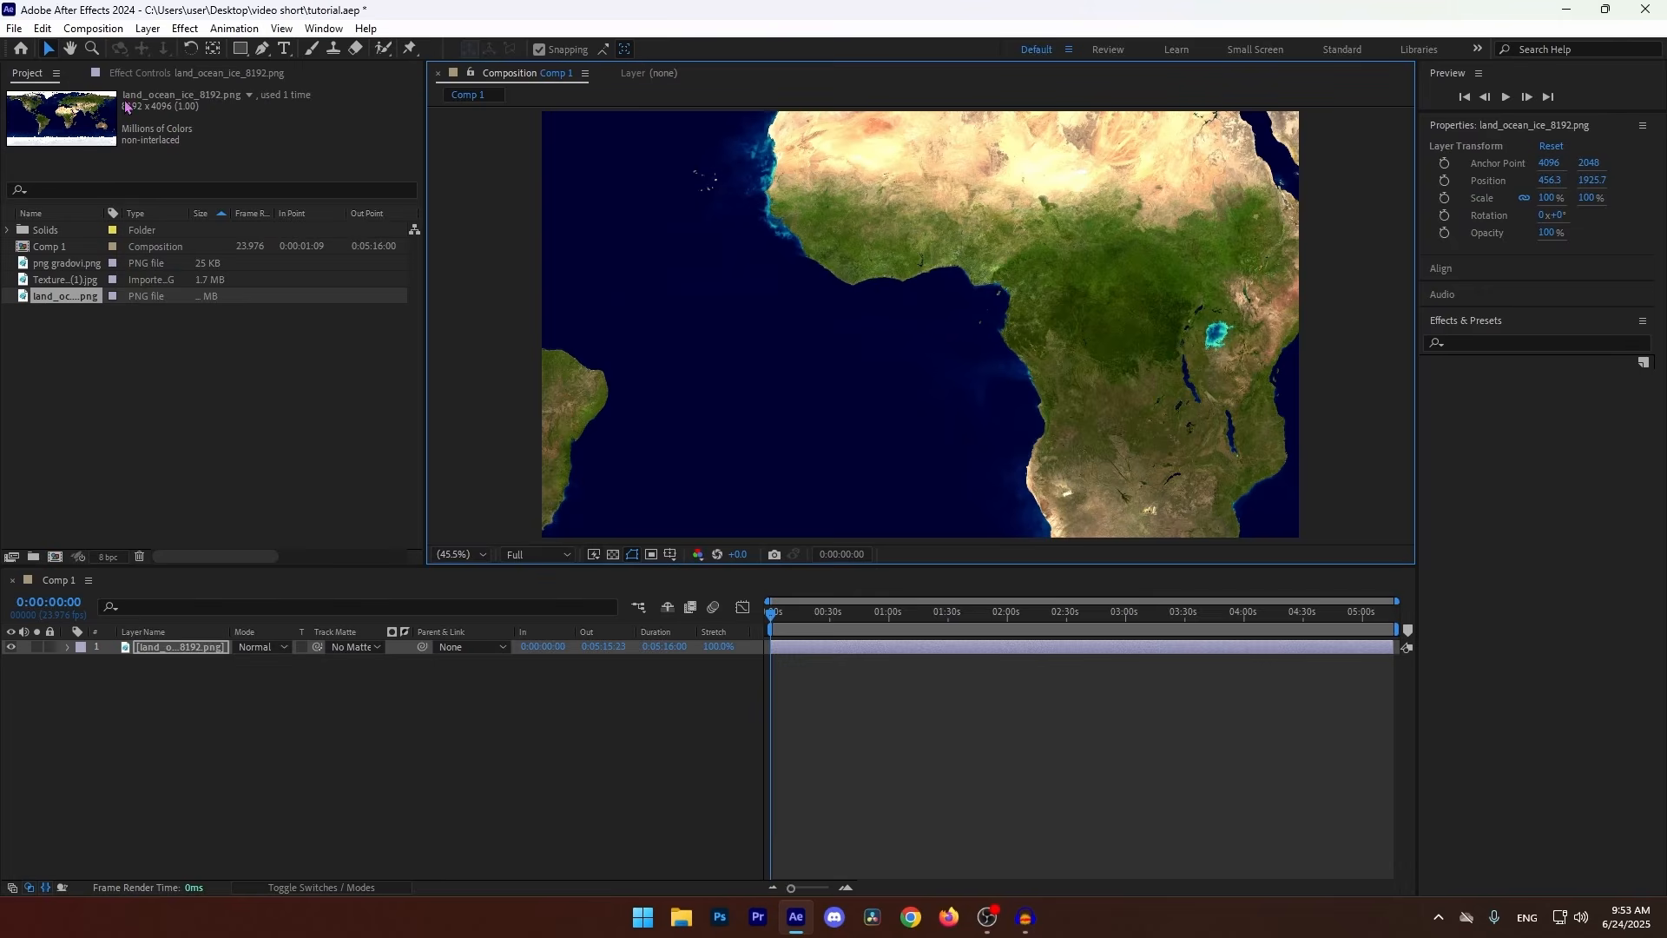
click(474, 555)
click(812, 405)
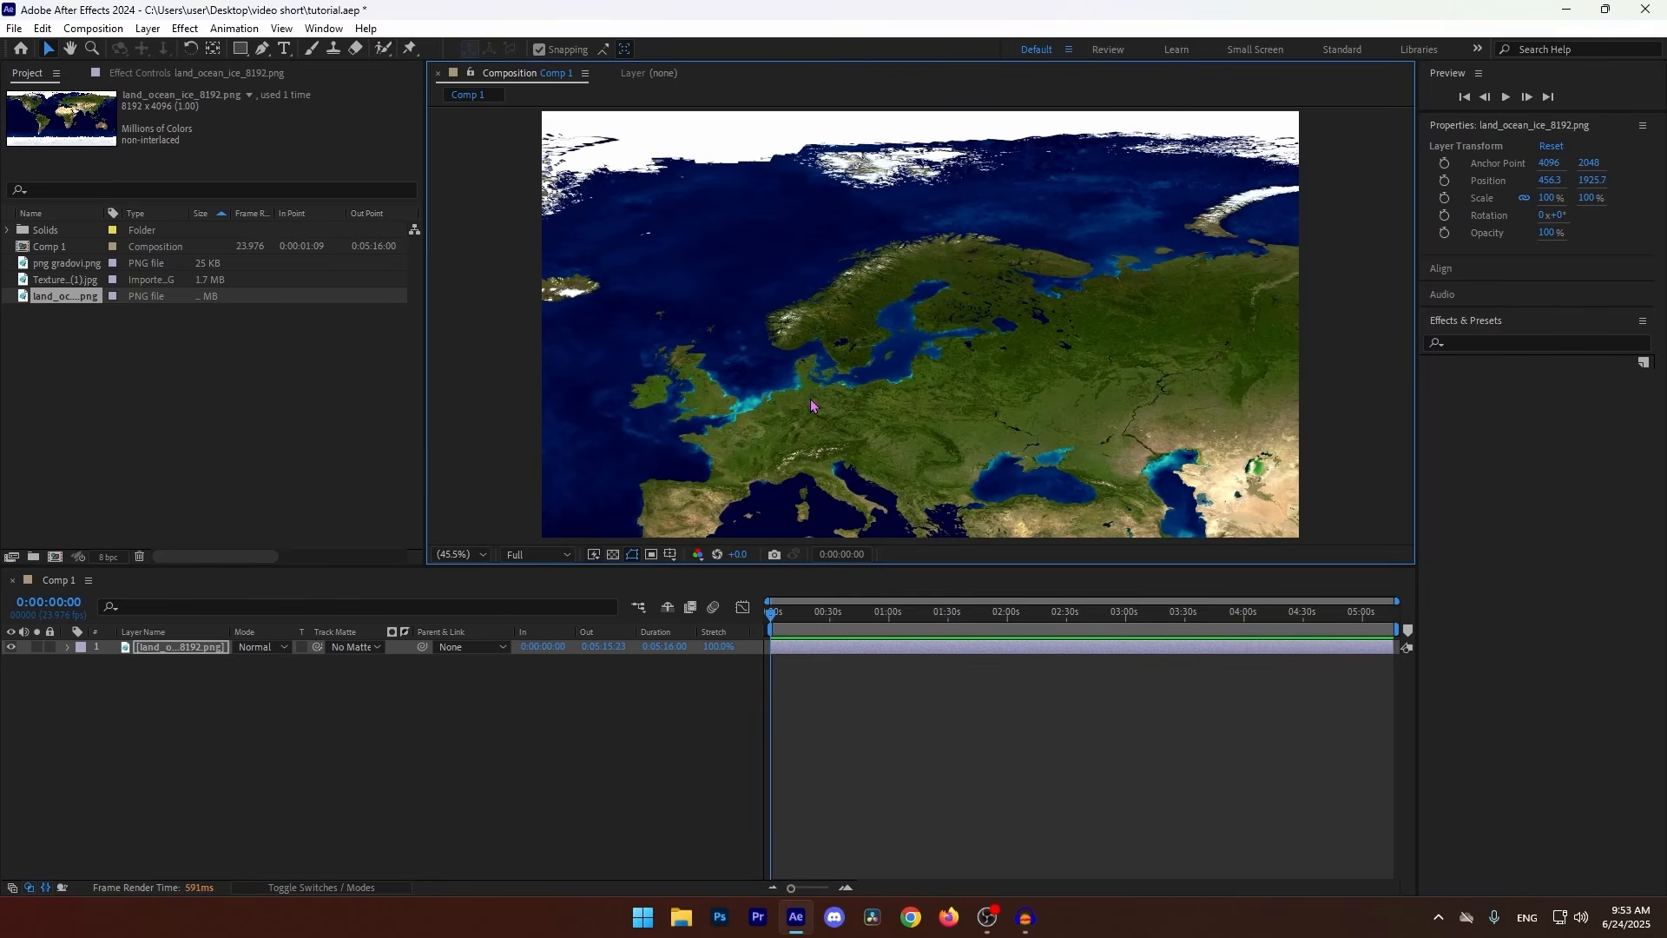
scroll(812, 406, down, 2)
drag(761, 222, 763, 167)
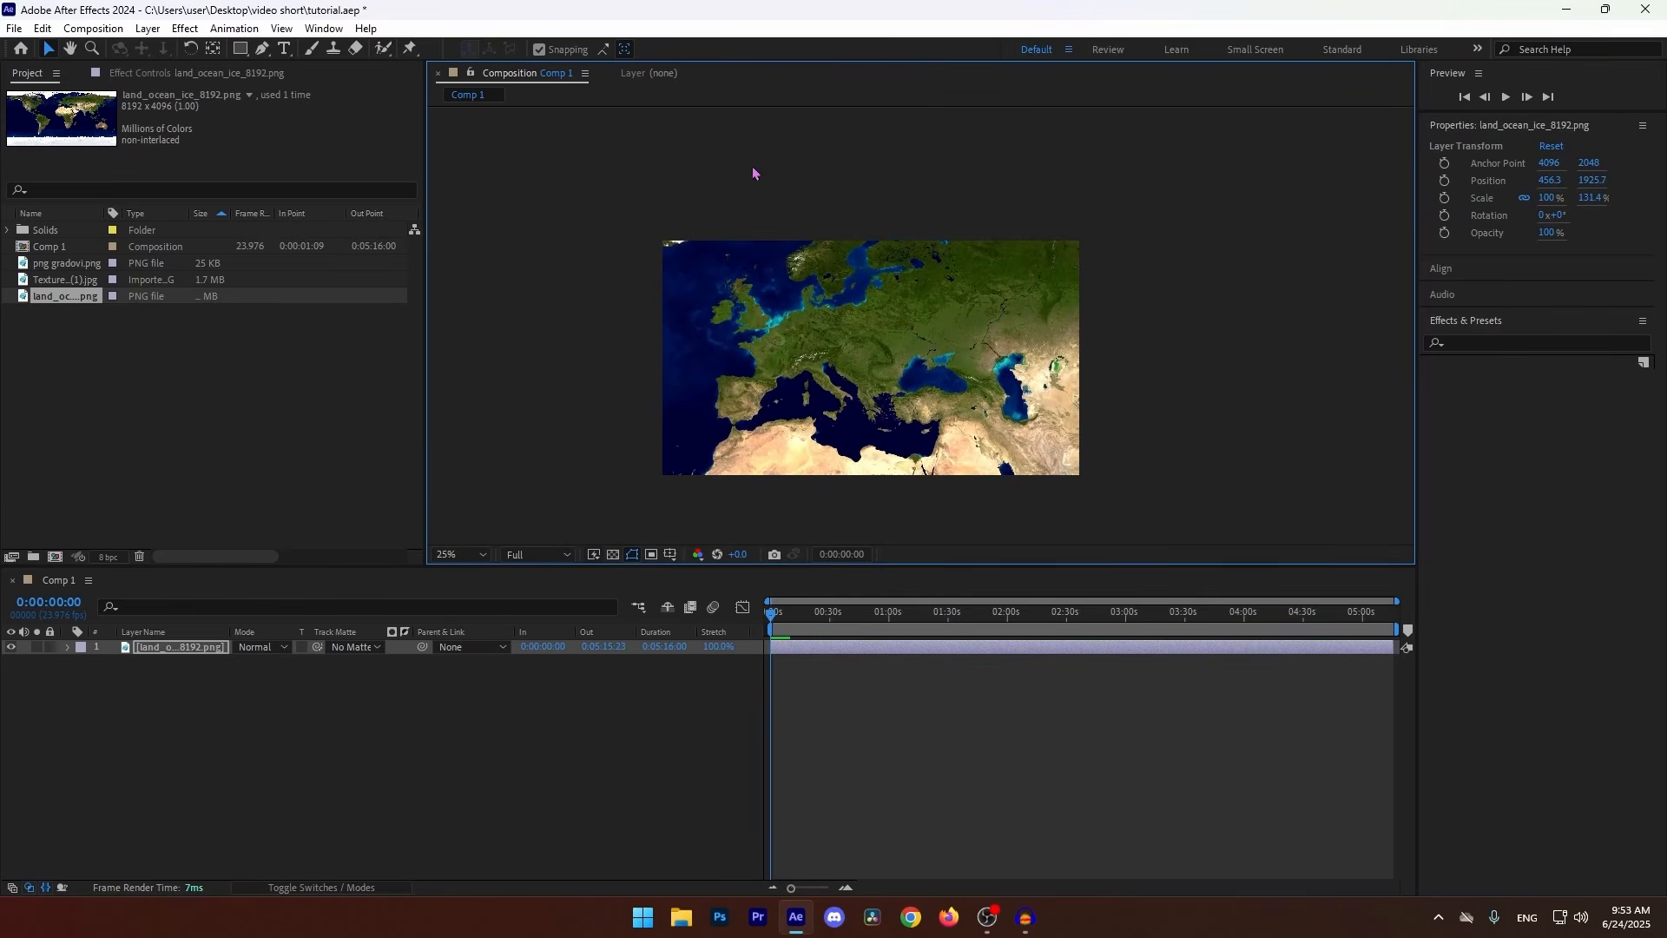
- Adjust the map layer's scale to about 111.6 by 148.5% and shift it to about 911.3, 2159.1, framing Europe
scroll(933, 429, down, 4)
drag(798, 309, 799, 268)
drag(1021, 487, 1081, 487)
drag(821, 390, 849, 388)
key(s)
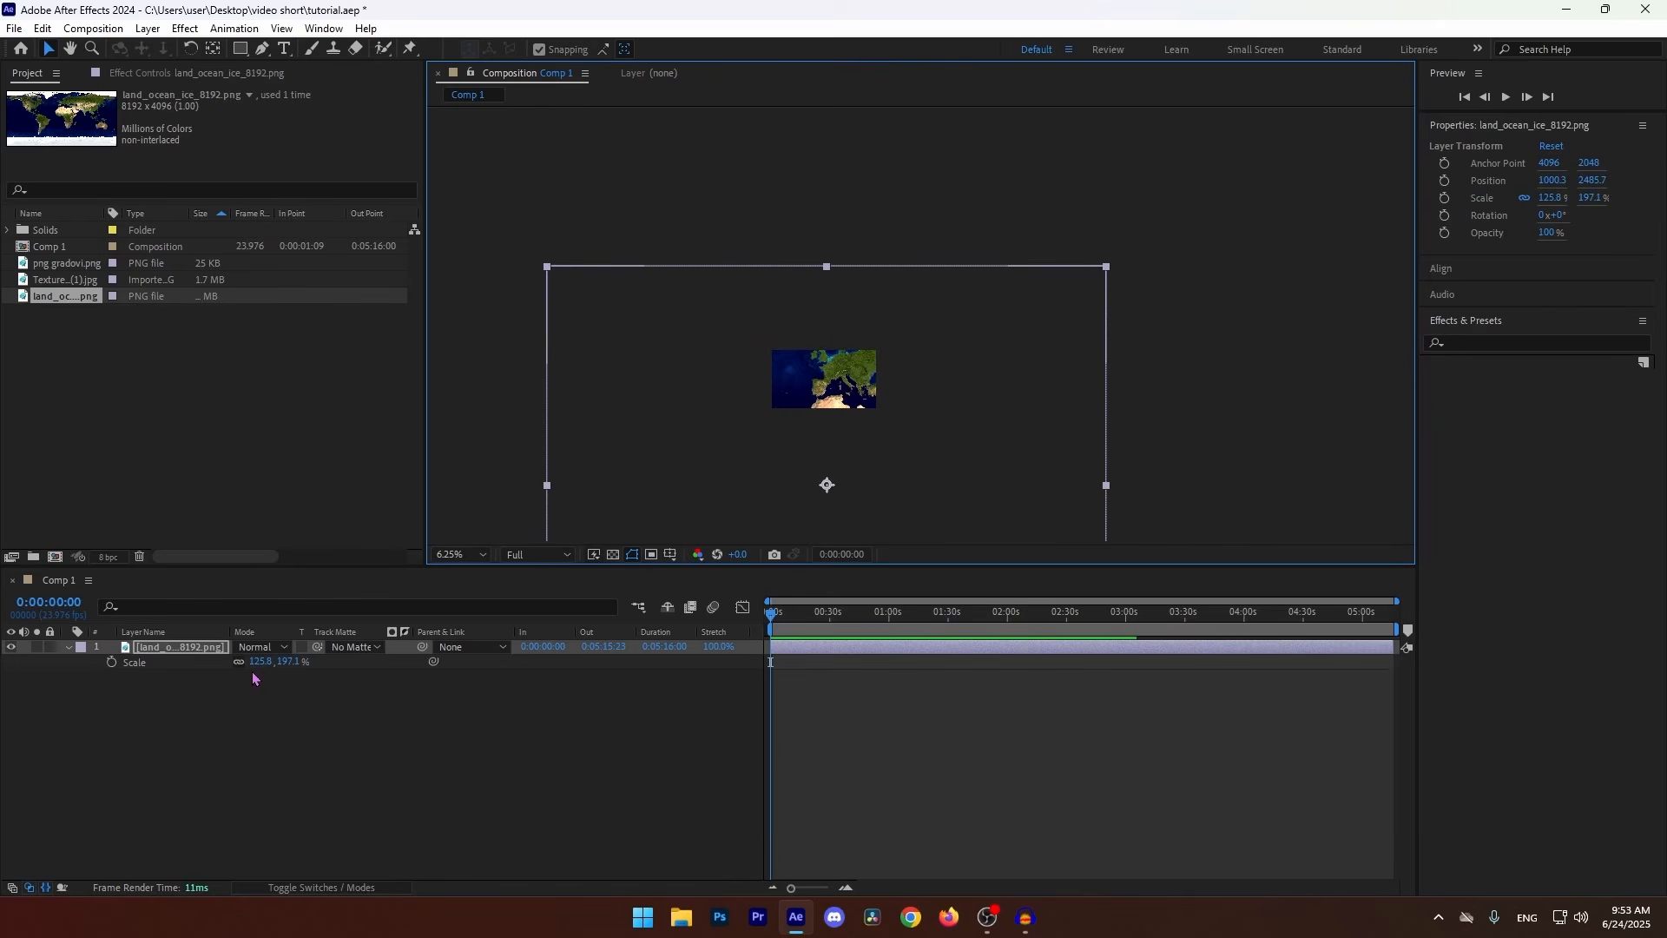
click(252, 678)
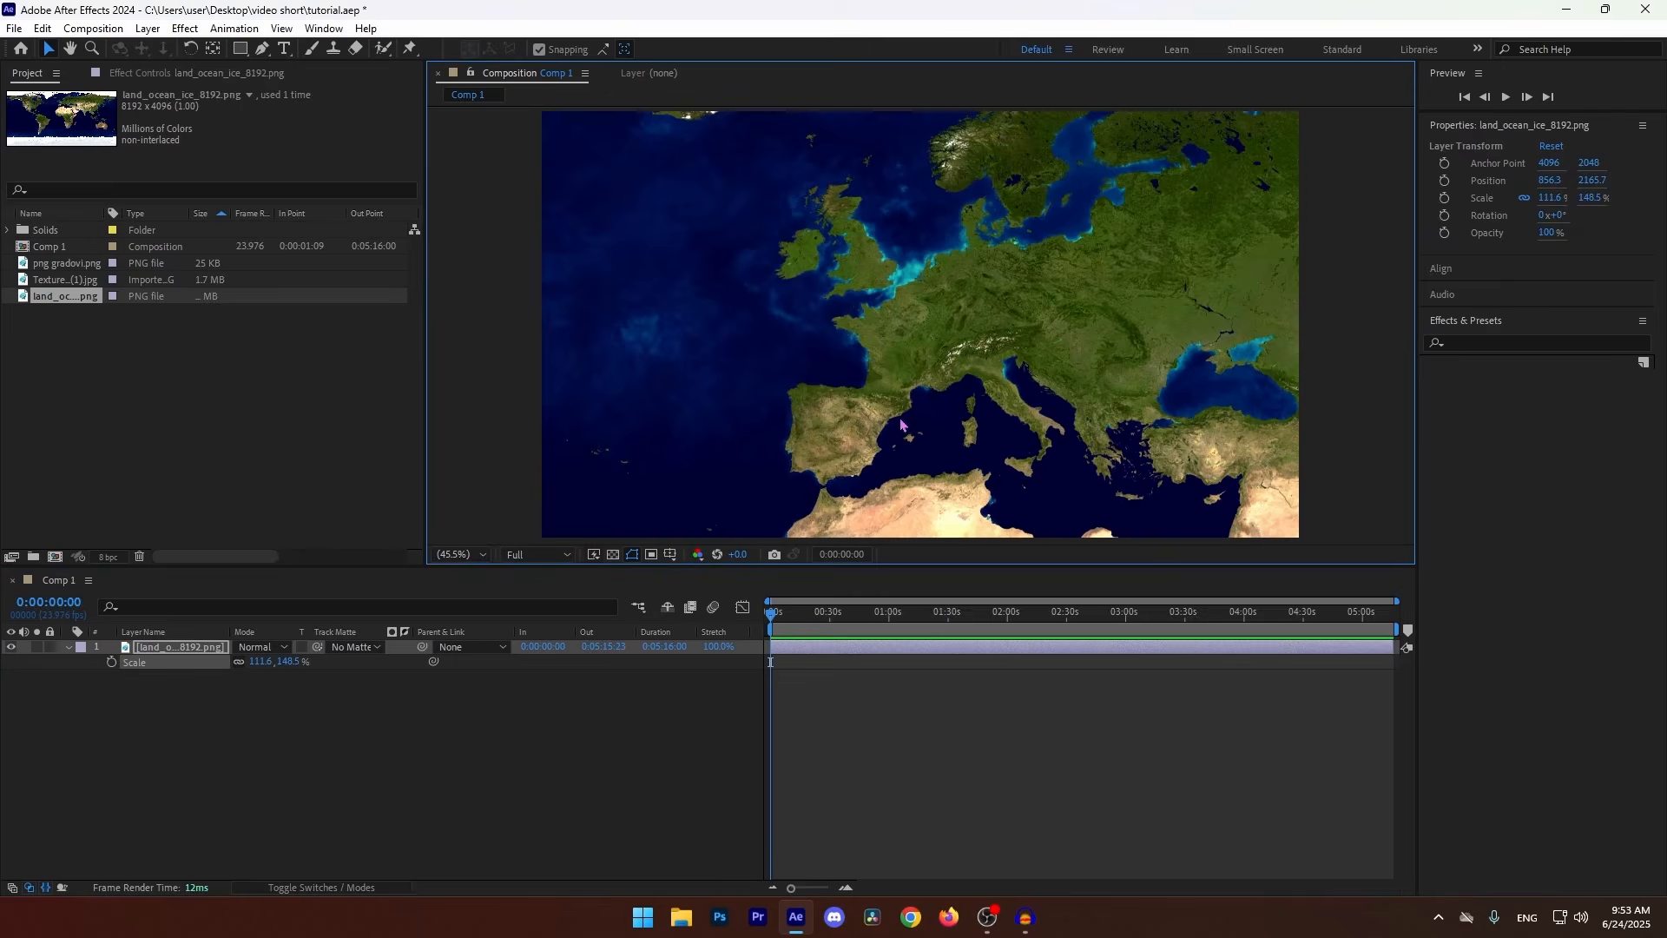
drag(900, 425, 923, 422)
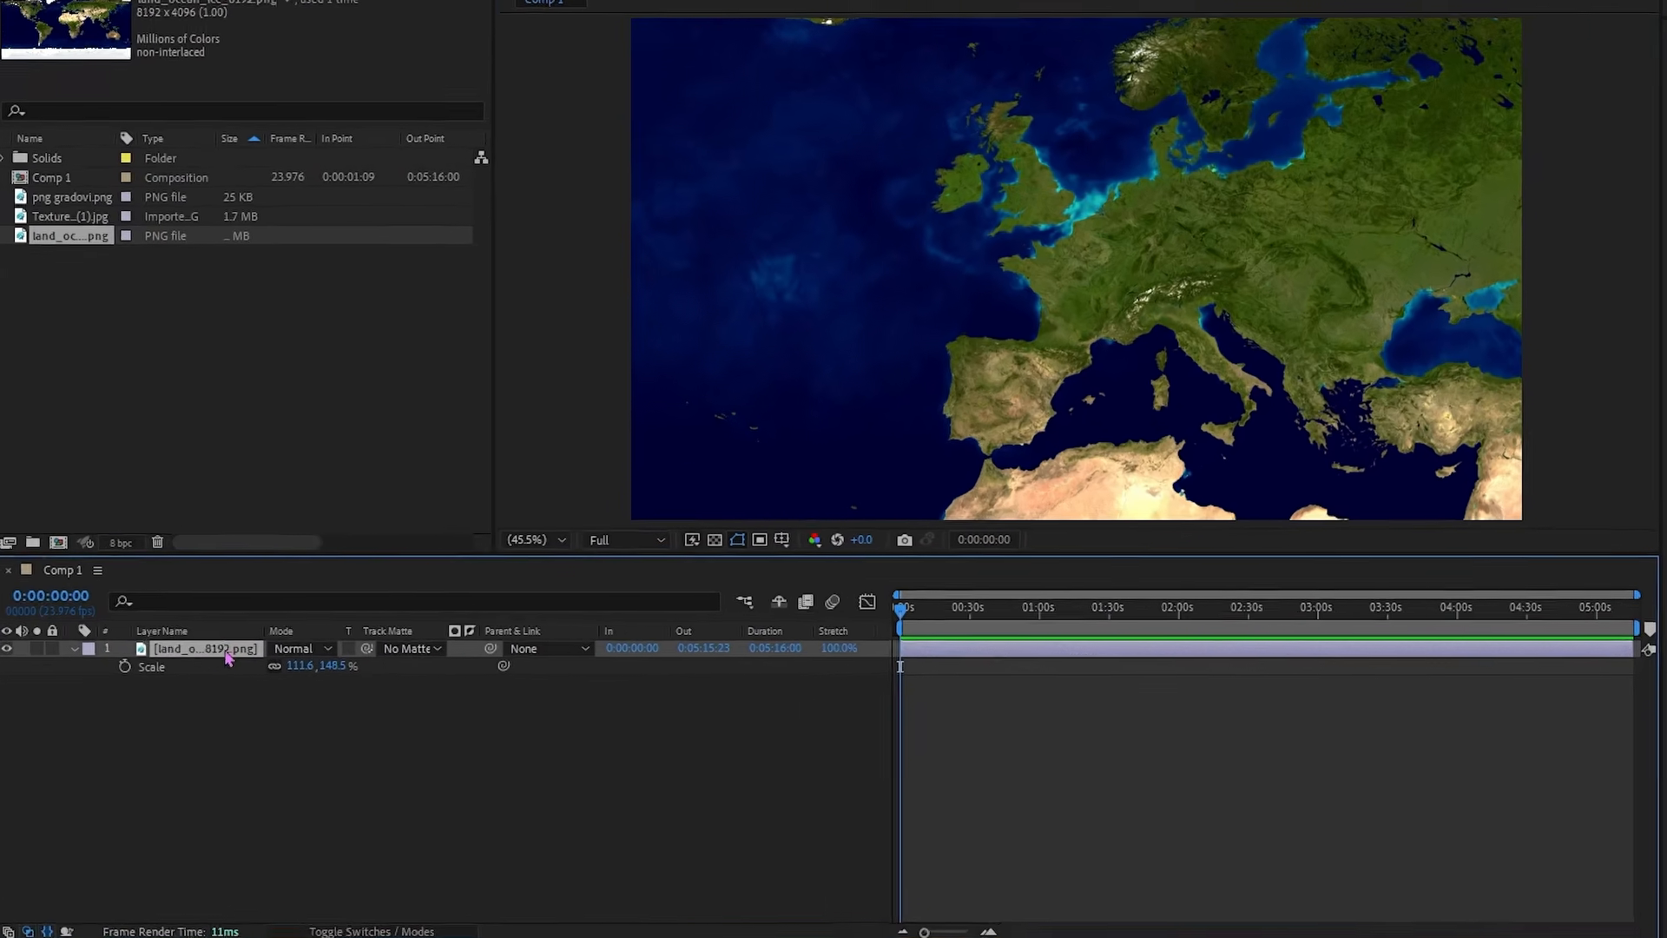
- Apply the Color Key effect to the map layer
key(ctrl+space)
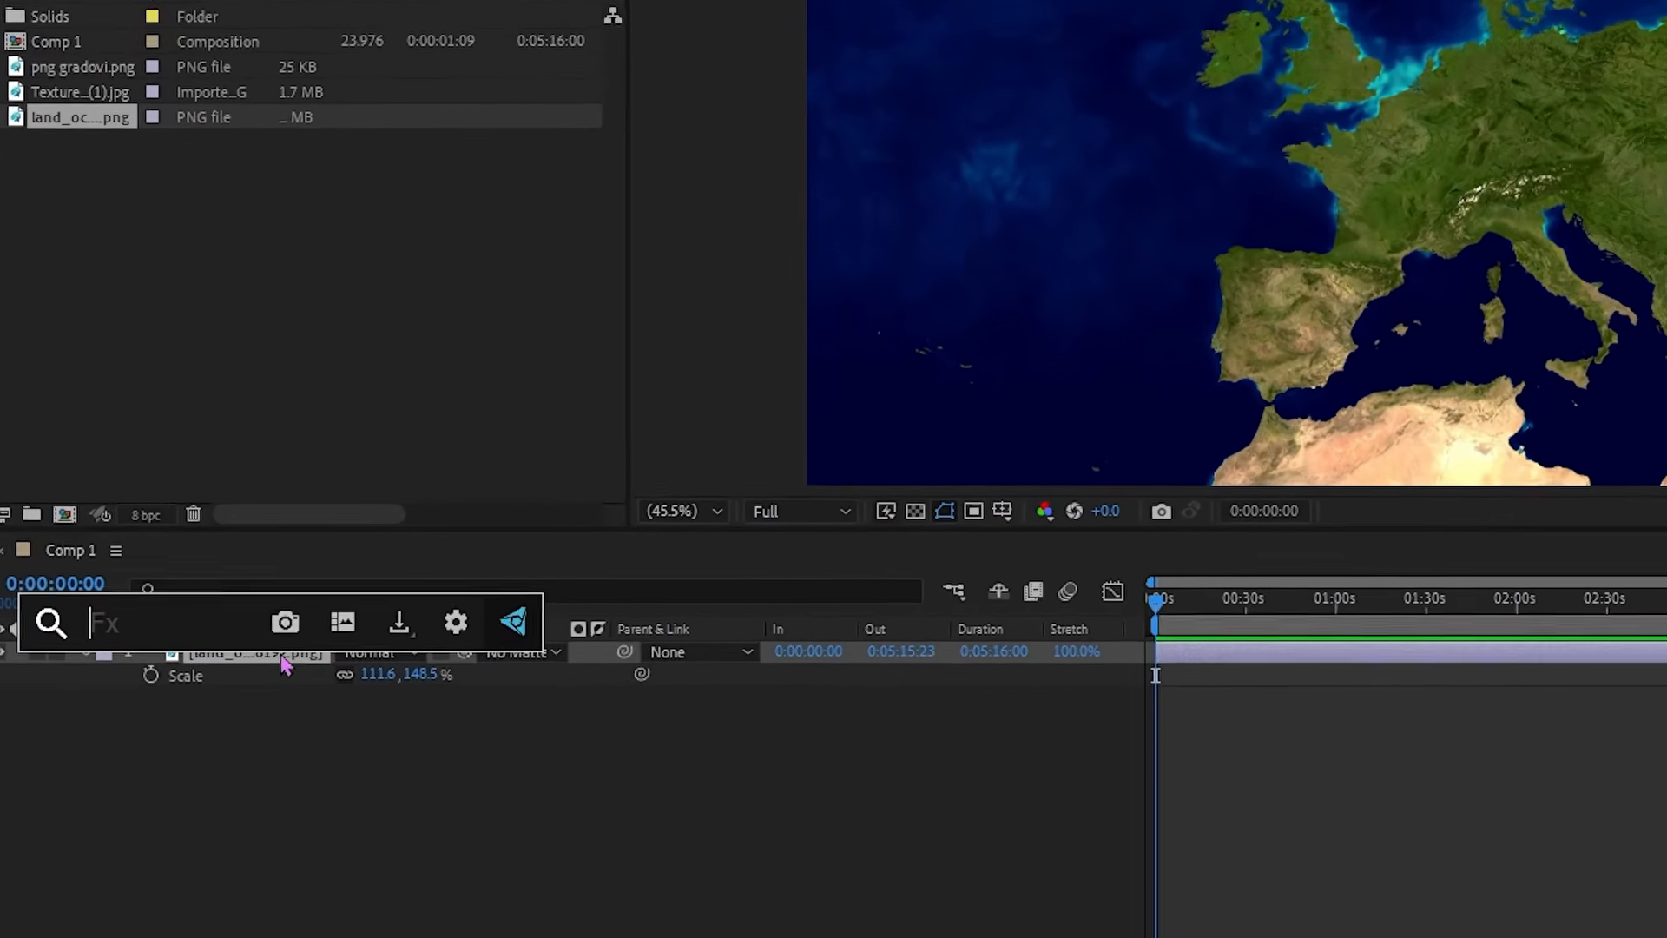
text(color)
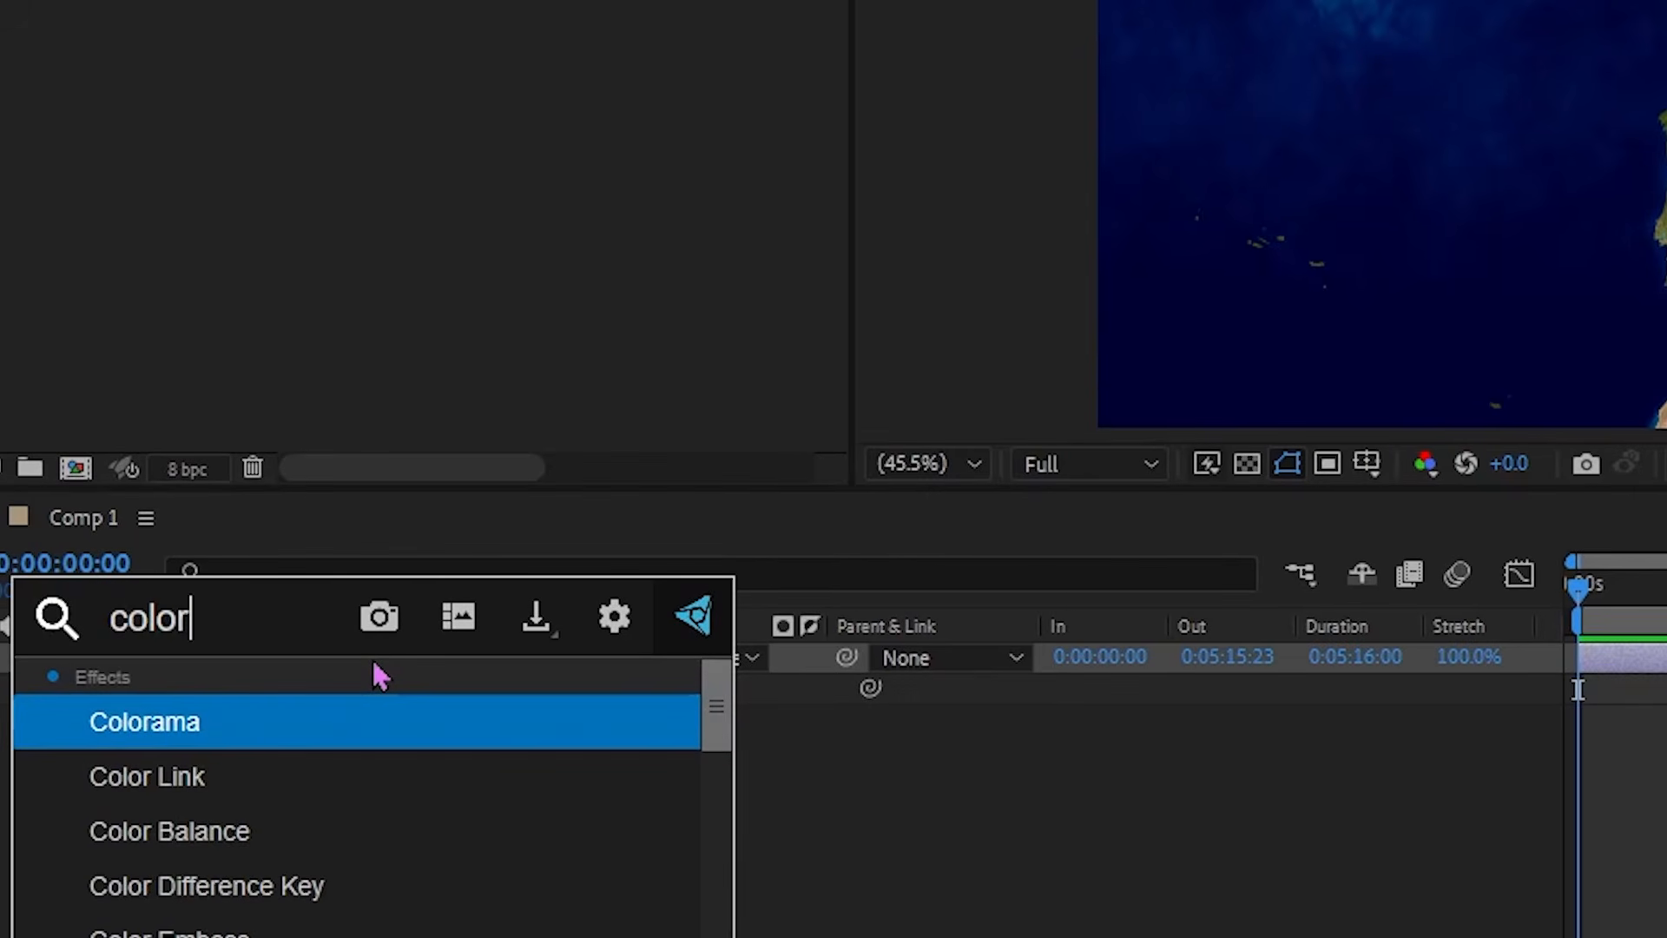
text( ke)
key(Return)
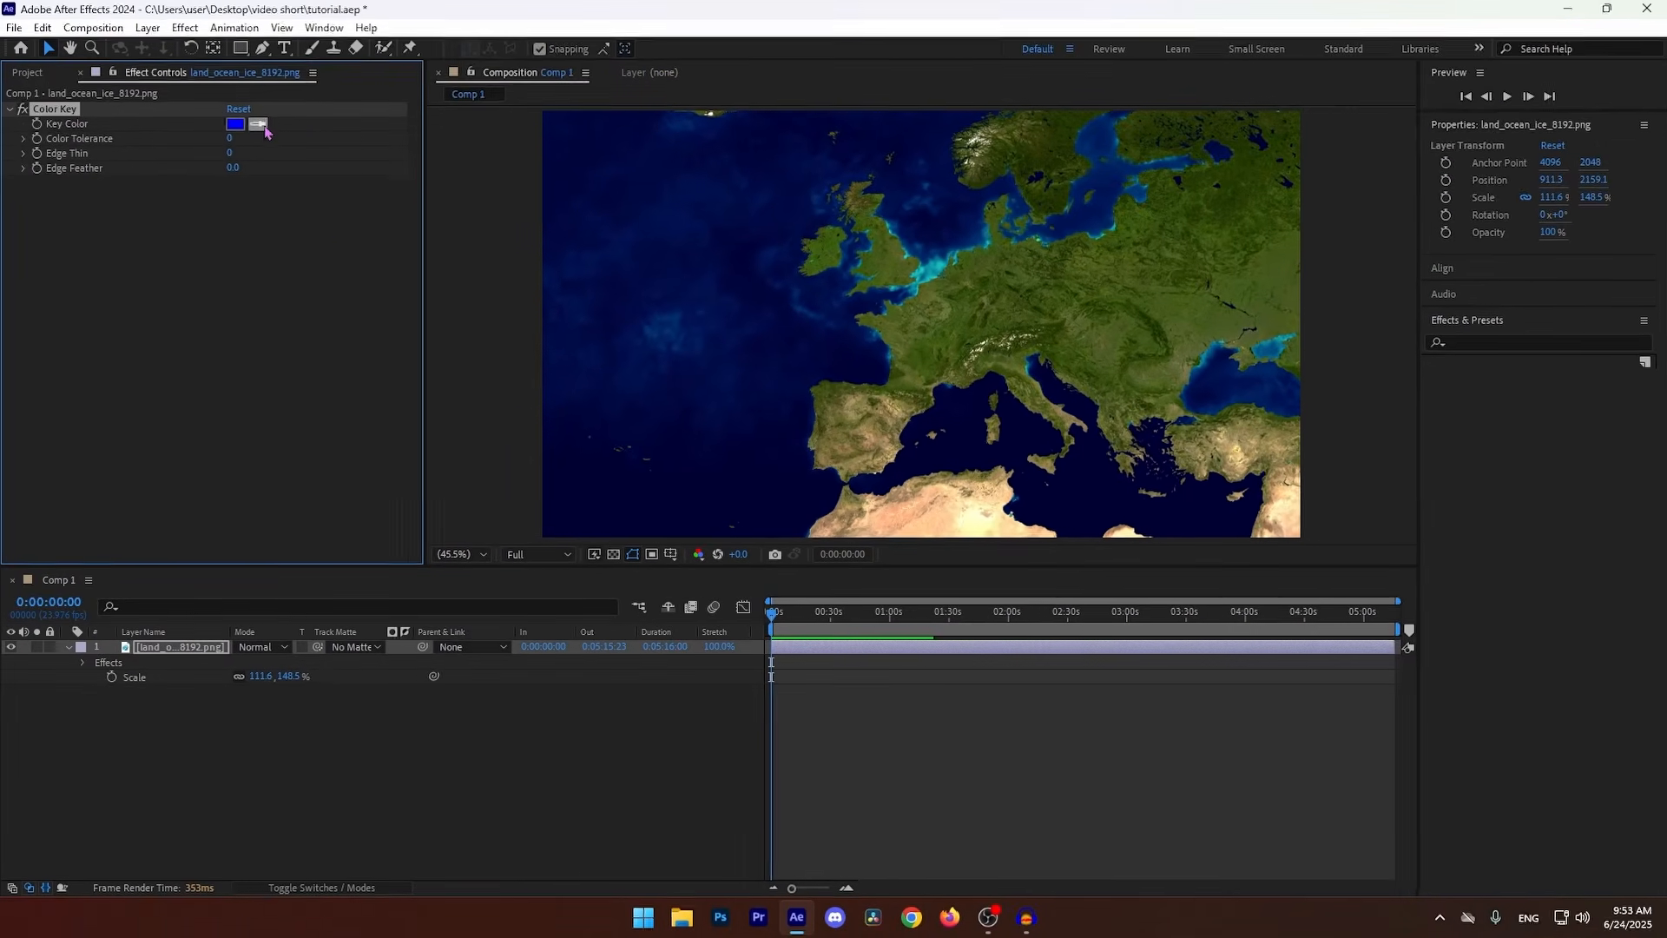
- Key out the dark blue ocean southwest of Spain by sampling it as the key color with a color tolerance of 37
click(258, 125)
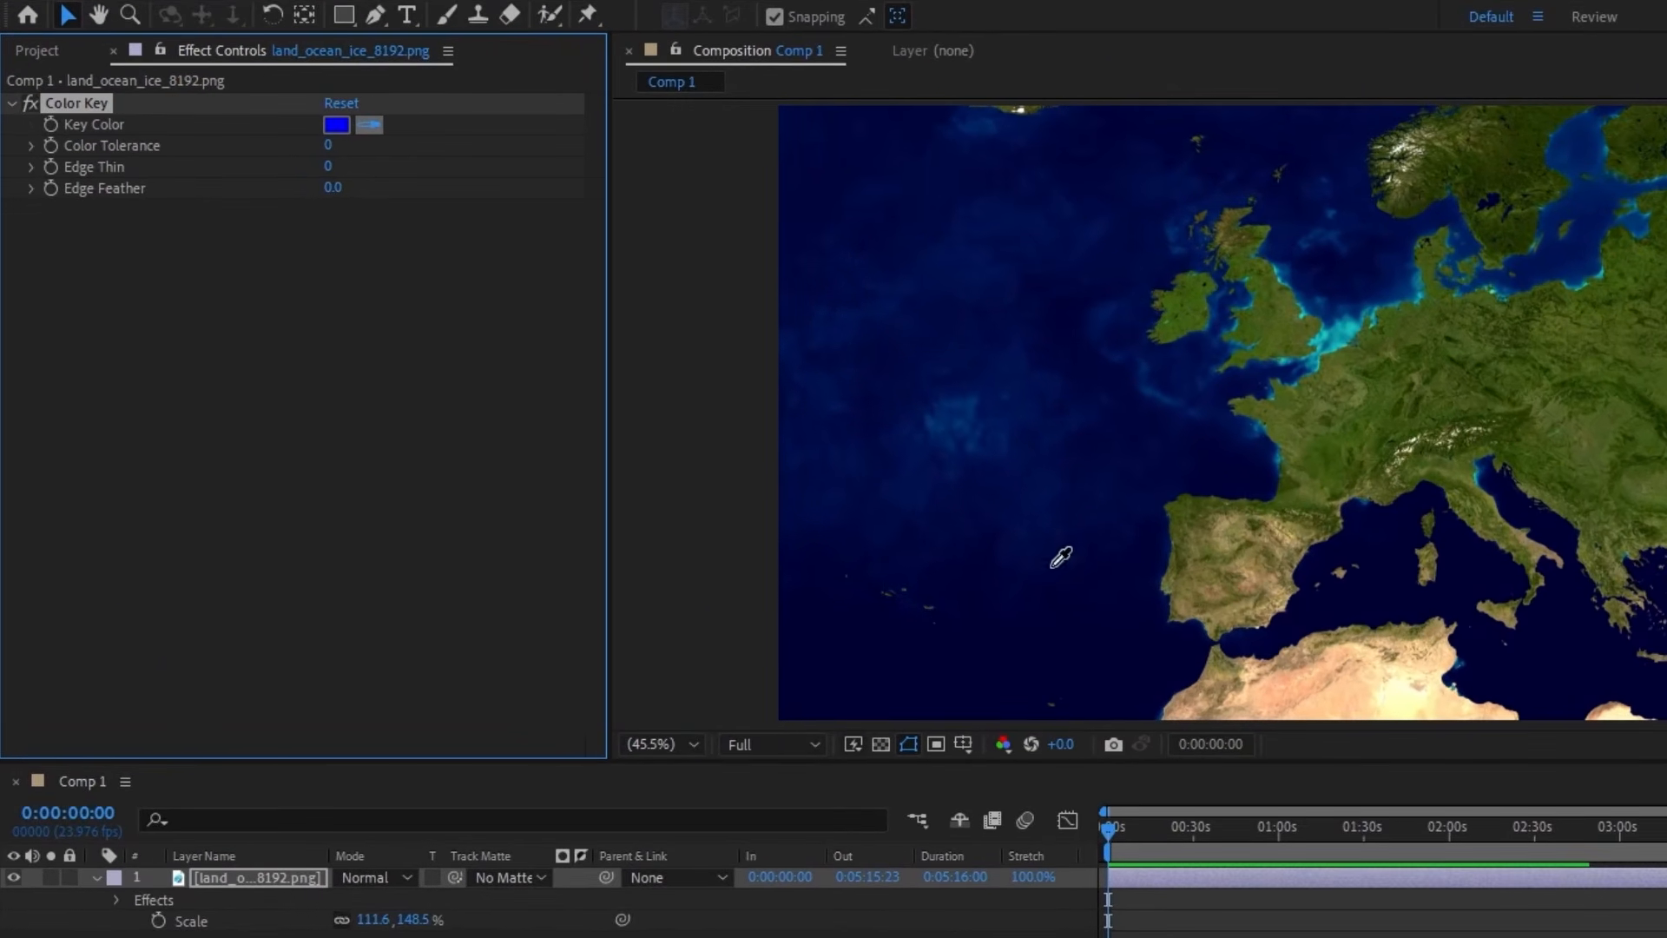
click(1084, 638)
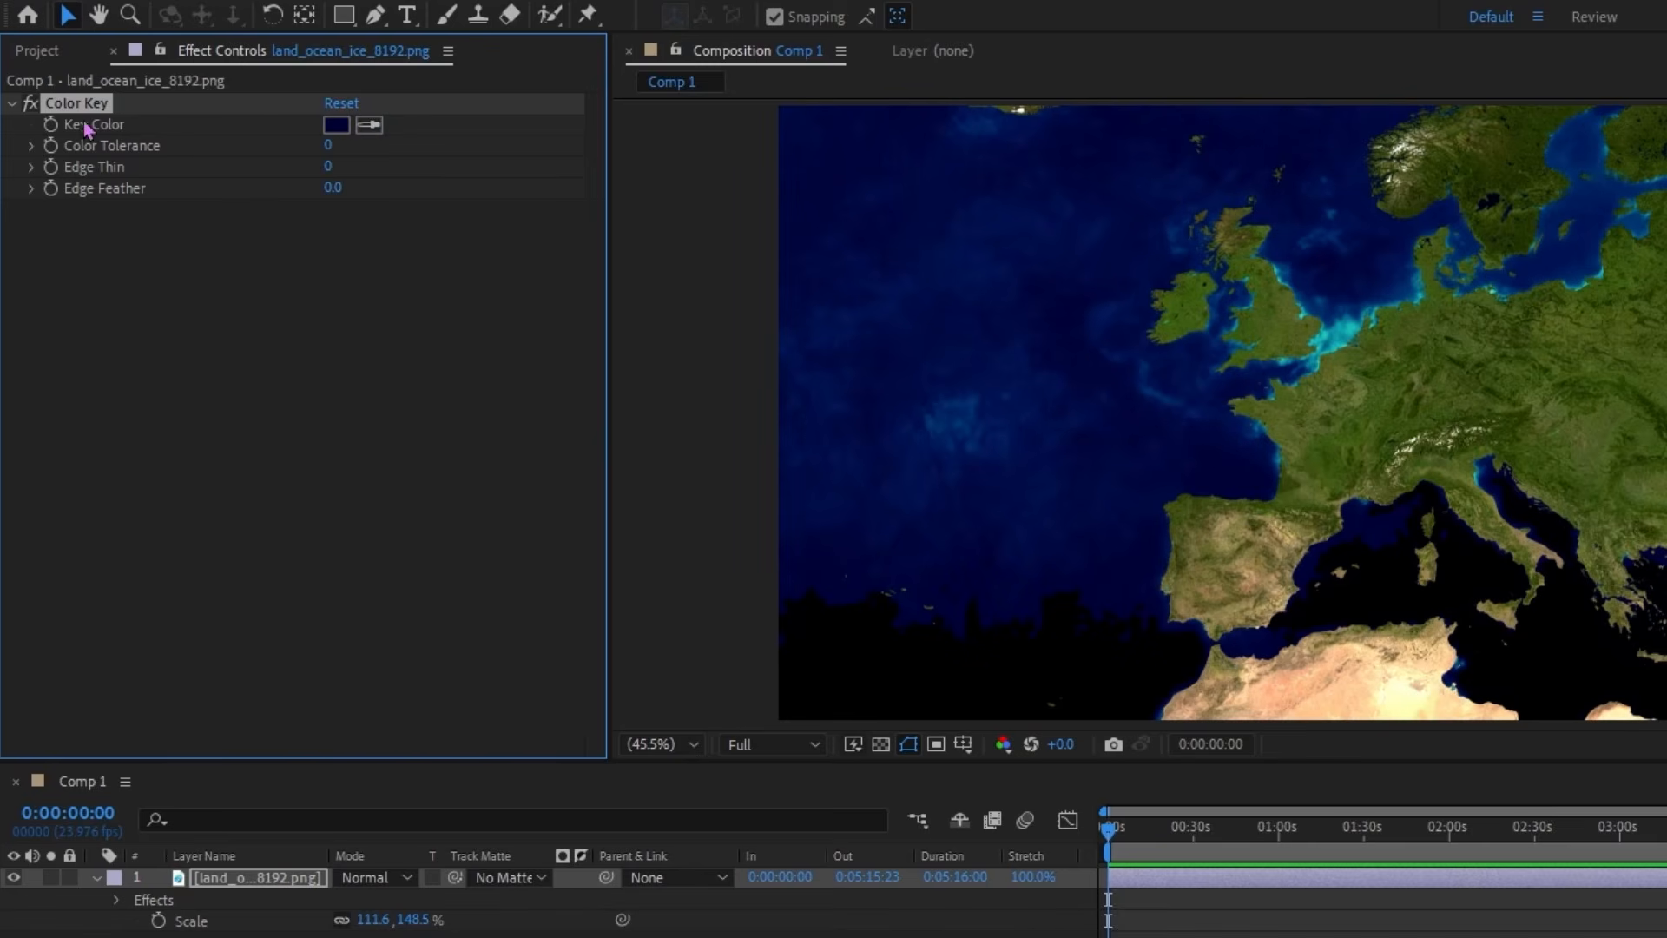
drag(328, 145, 371, 143)
- Duplicate the Color Key effect, sample the remaining lighter Atlantic blue, and set the copy's color tolerance to 39
key(ctrl+d)
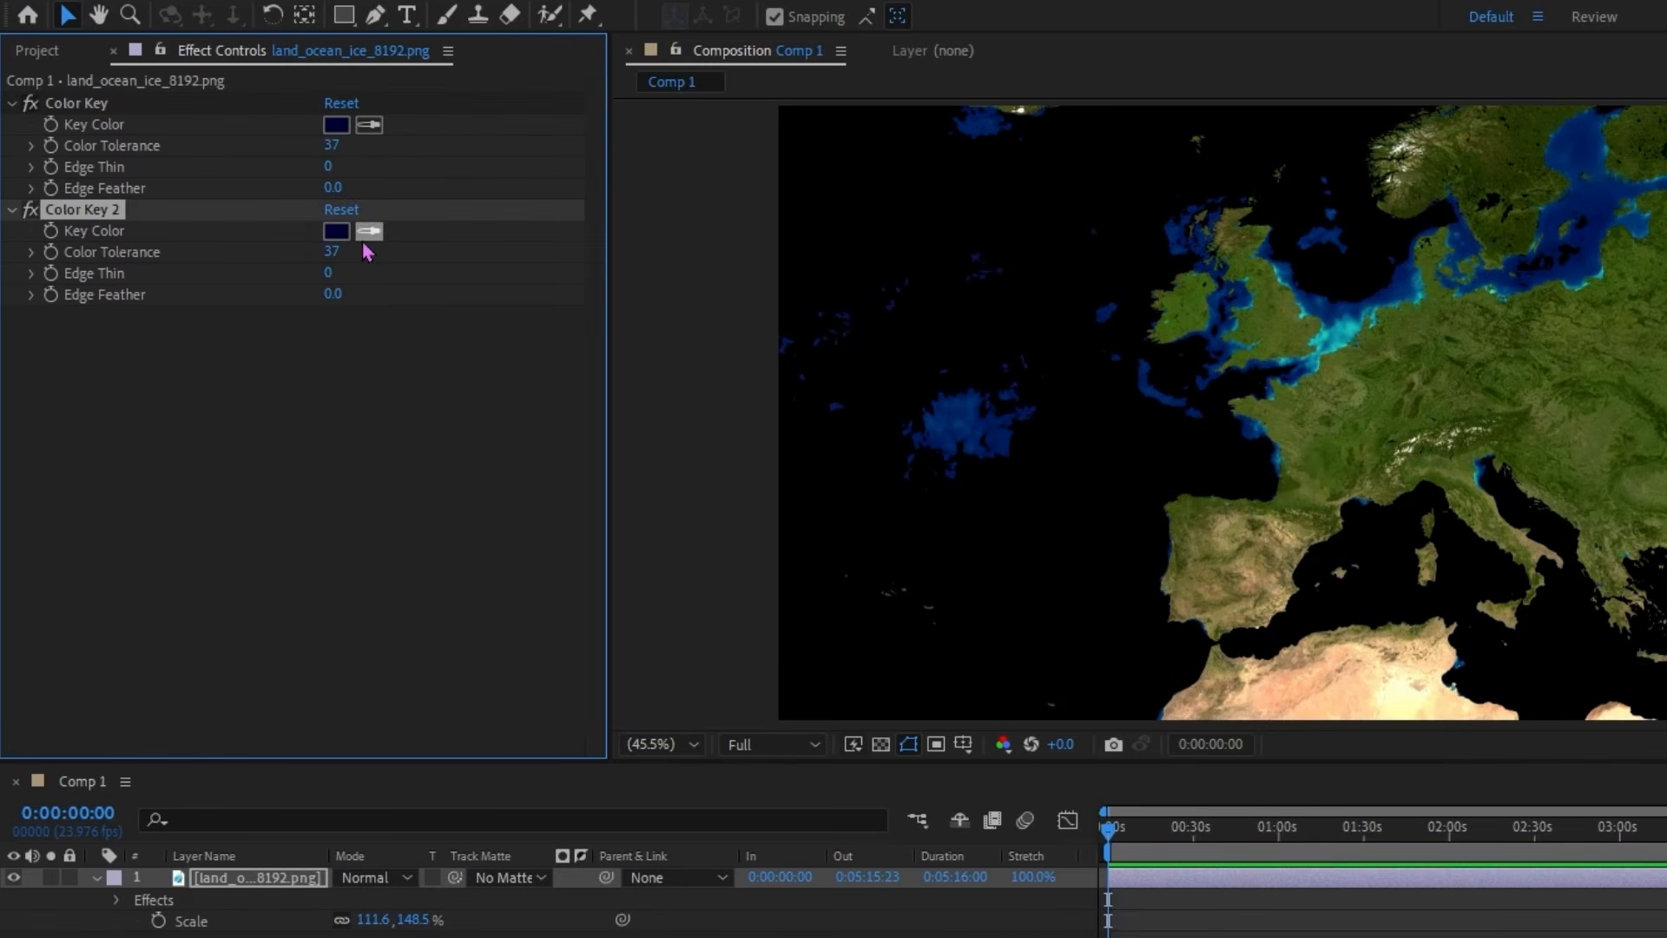
click(848, 401)
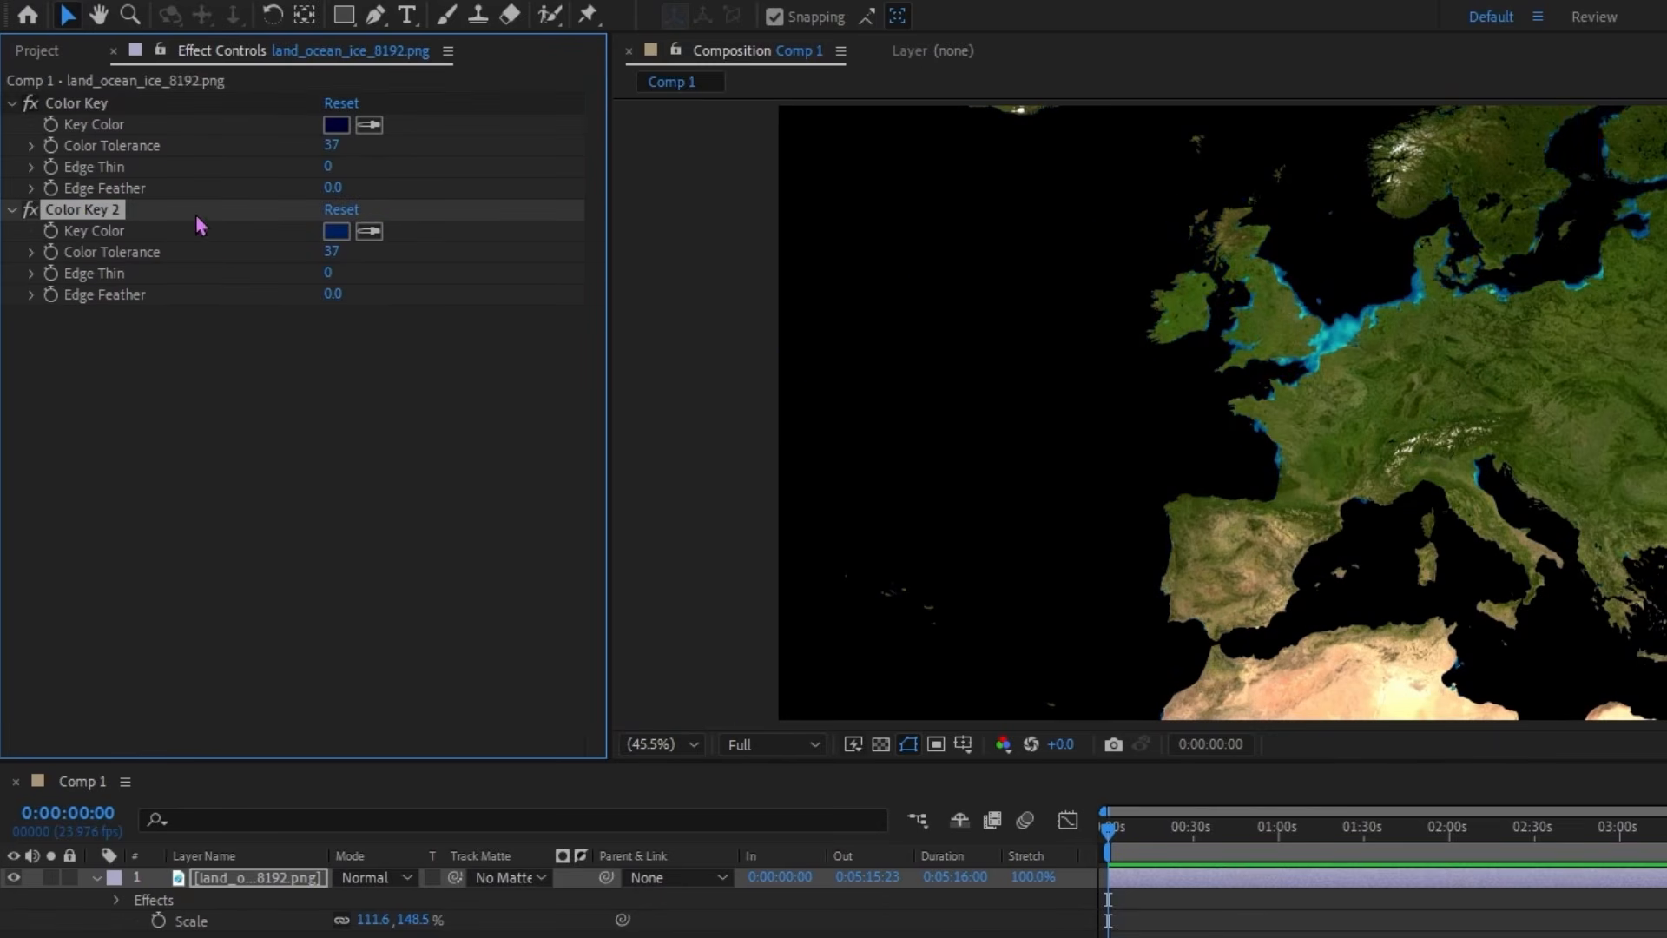
click(335, 251)
text(39)
key(Return)
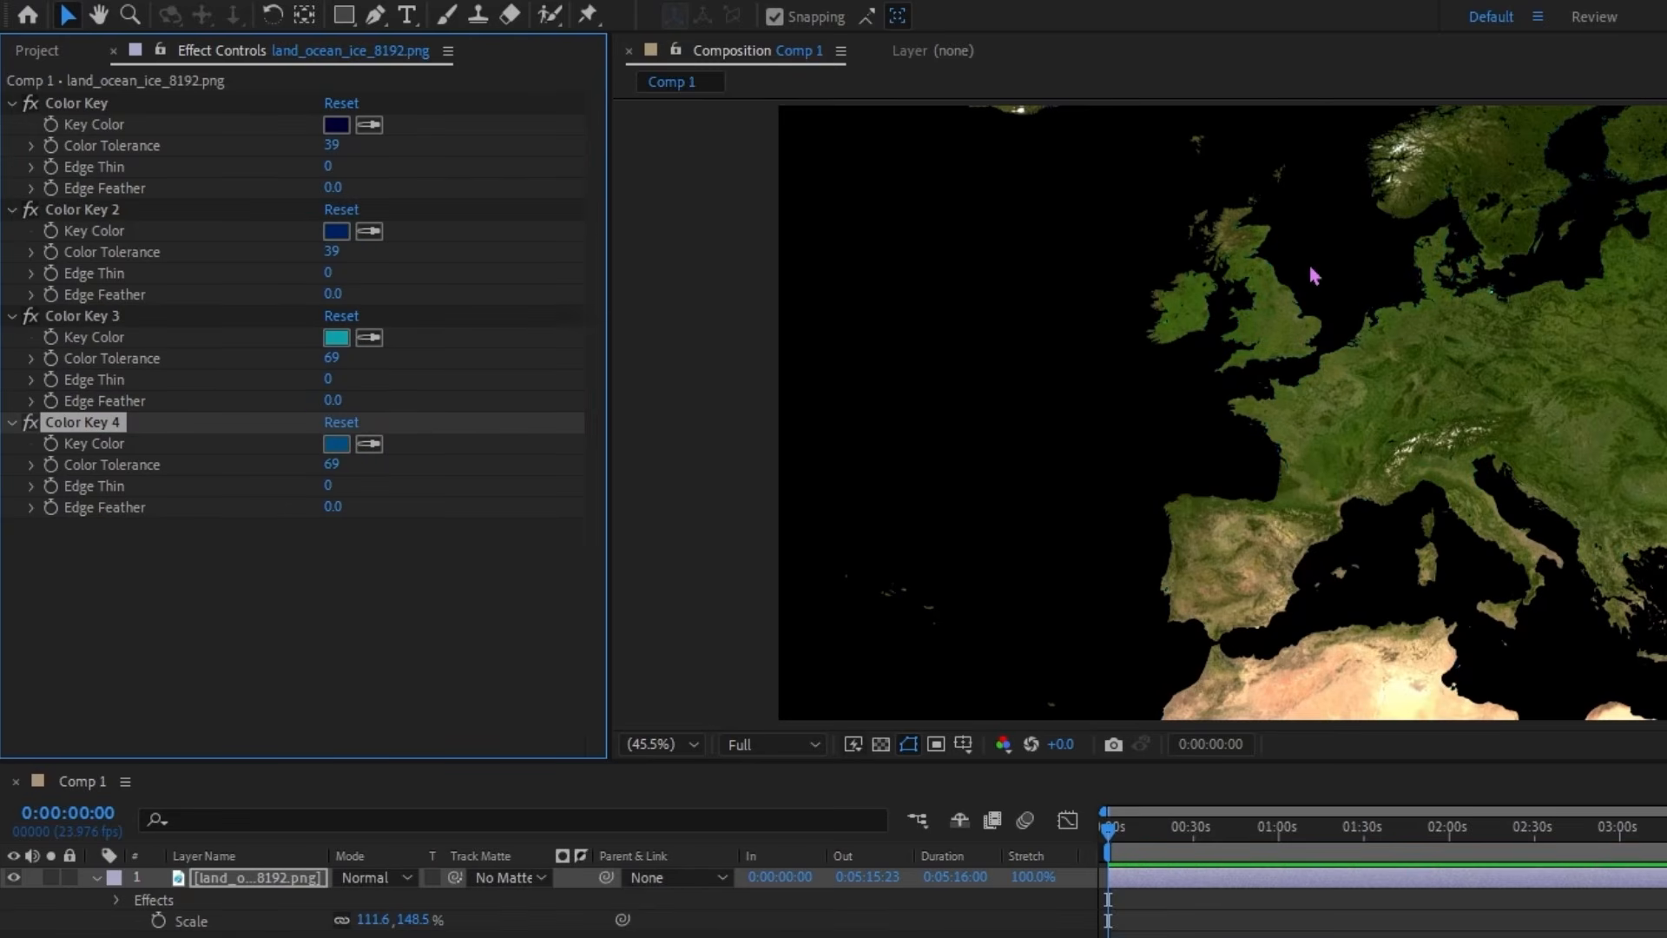
key(comma)
key(comma)
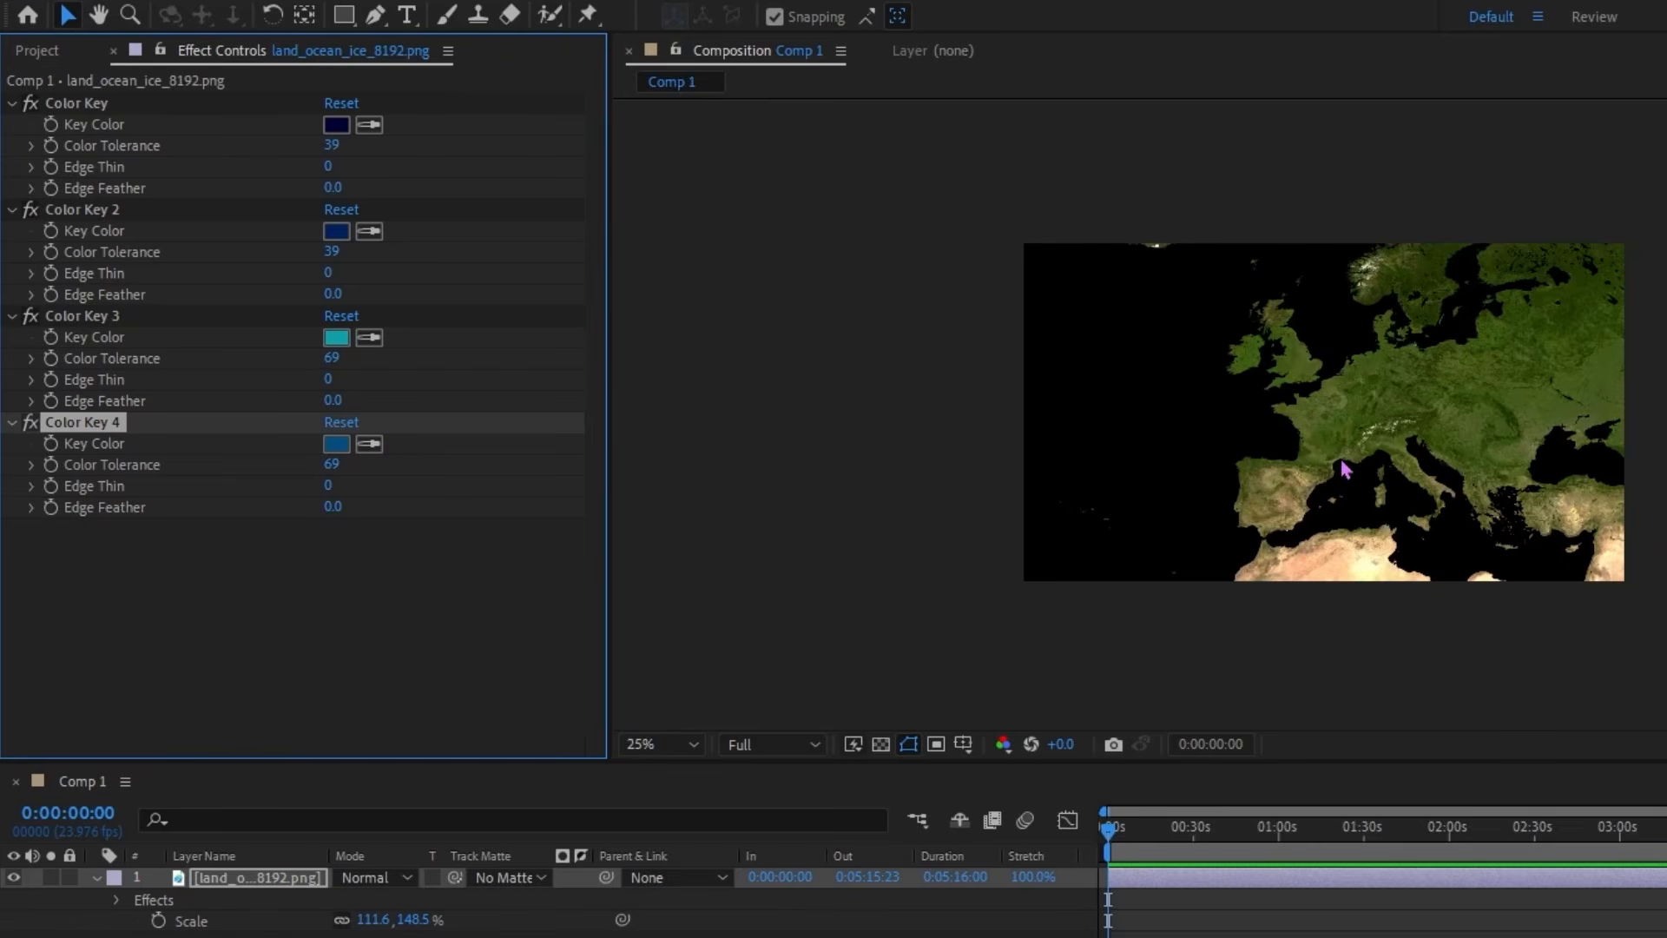
scroll(1345, 469, up, 2)
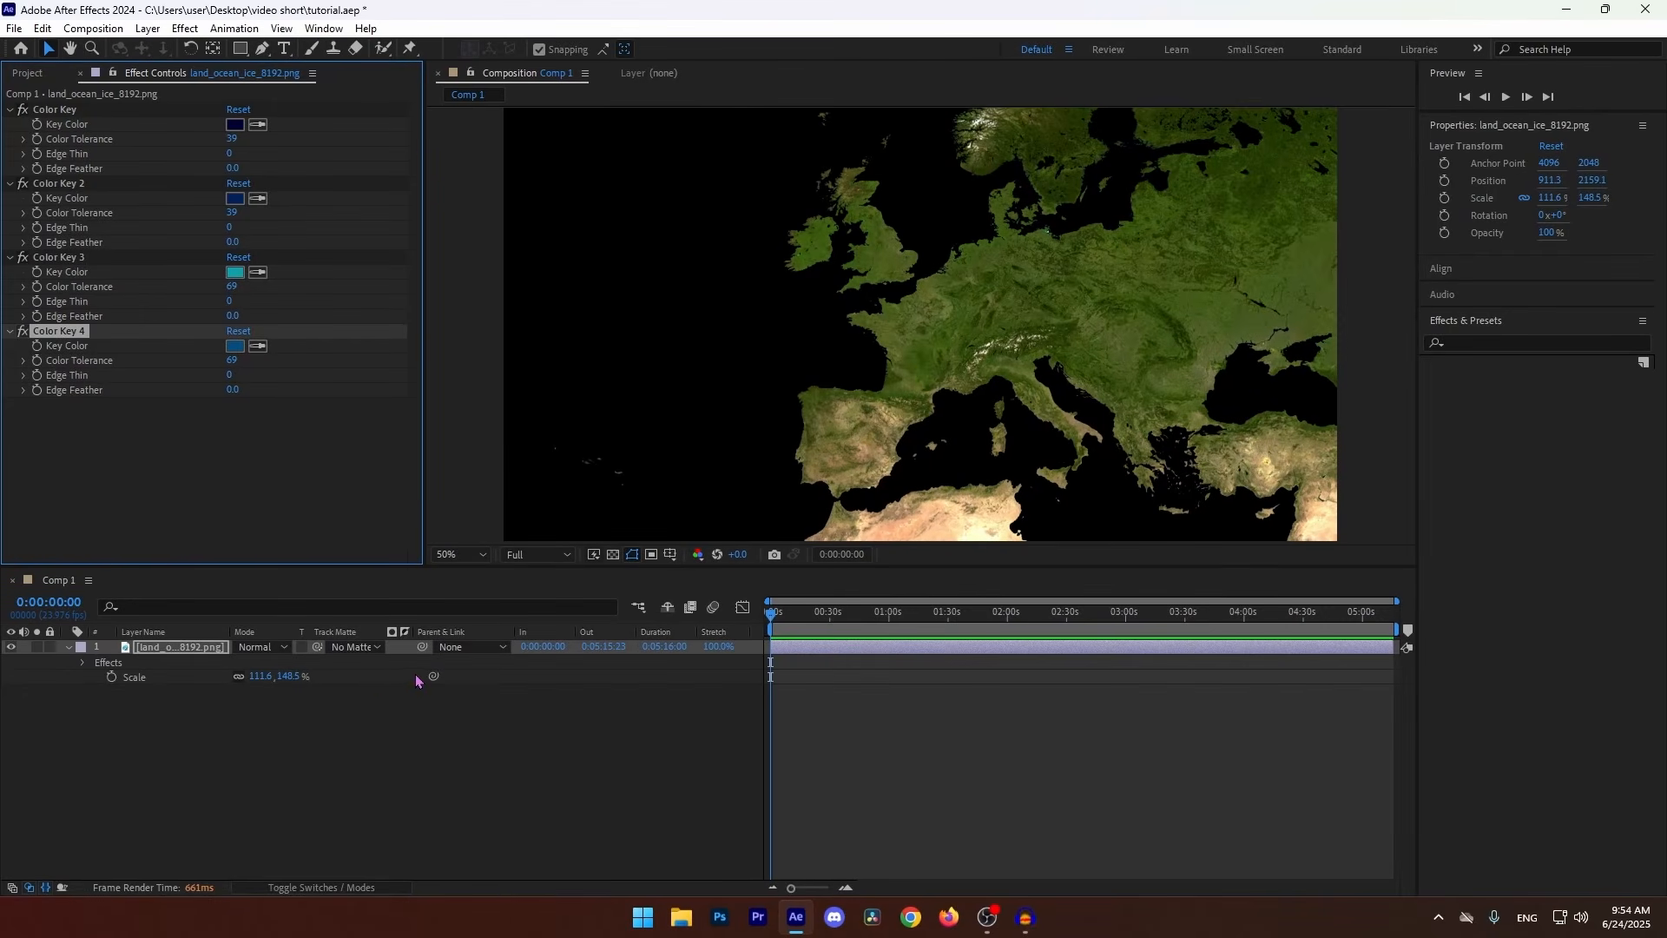
- Create a 1920 × 1080 px solid in teal #276775 and place it beneath the map layer as the ocean
right_click(398, 712)
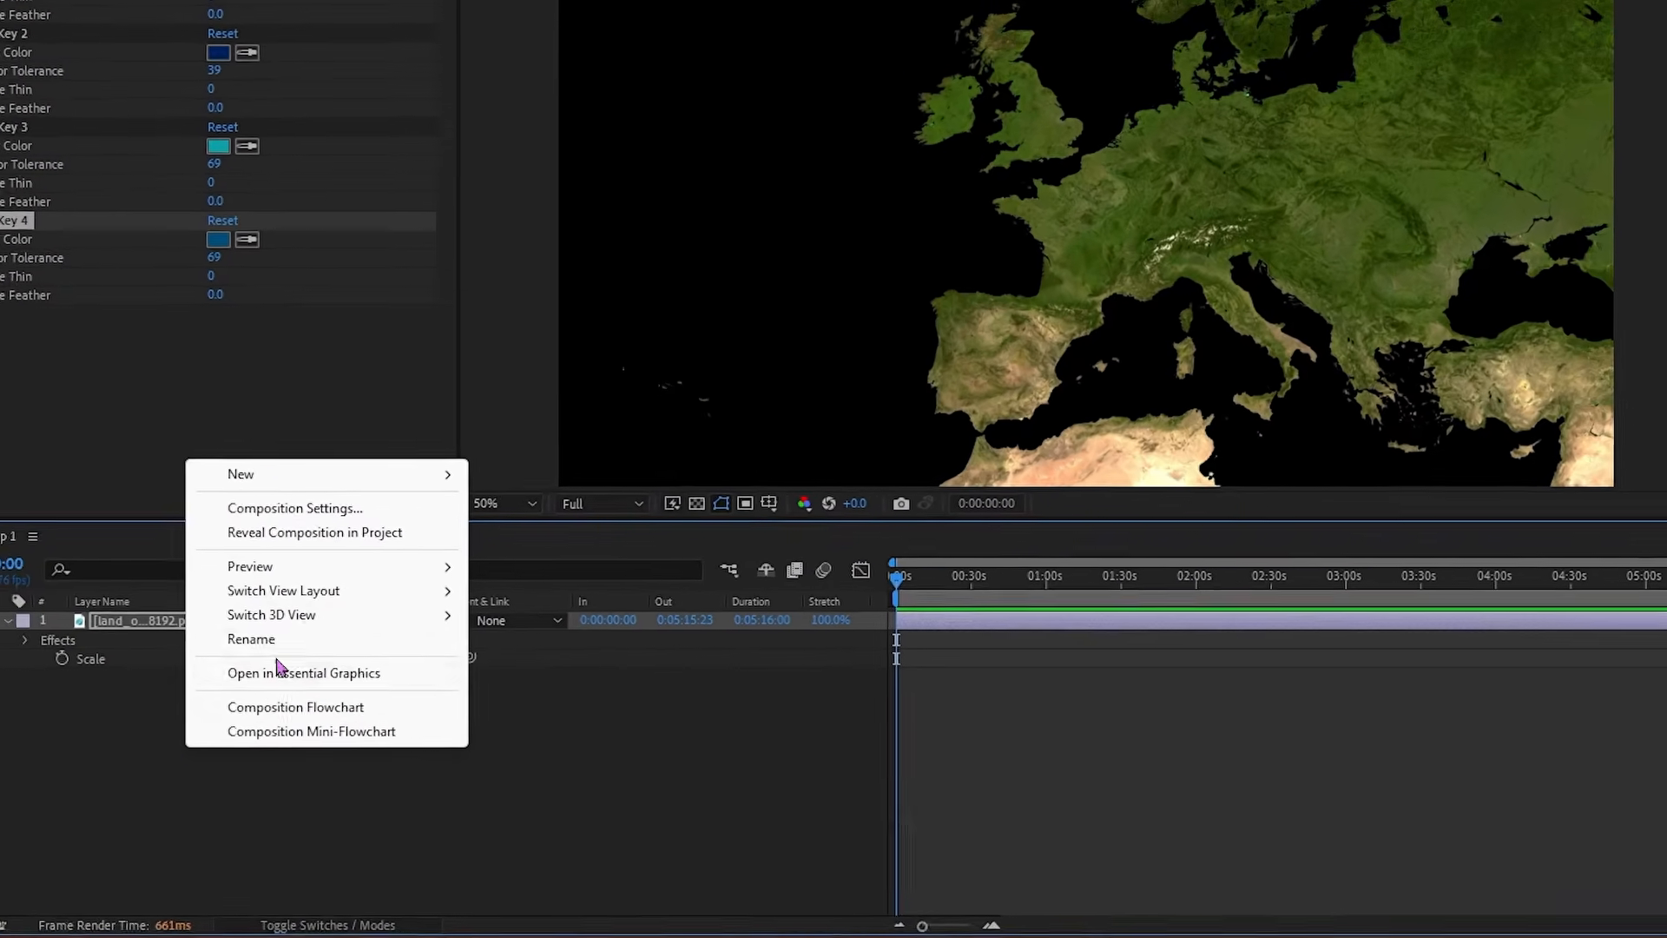
mouse_move(278, 475)
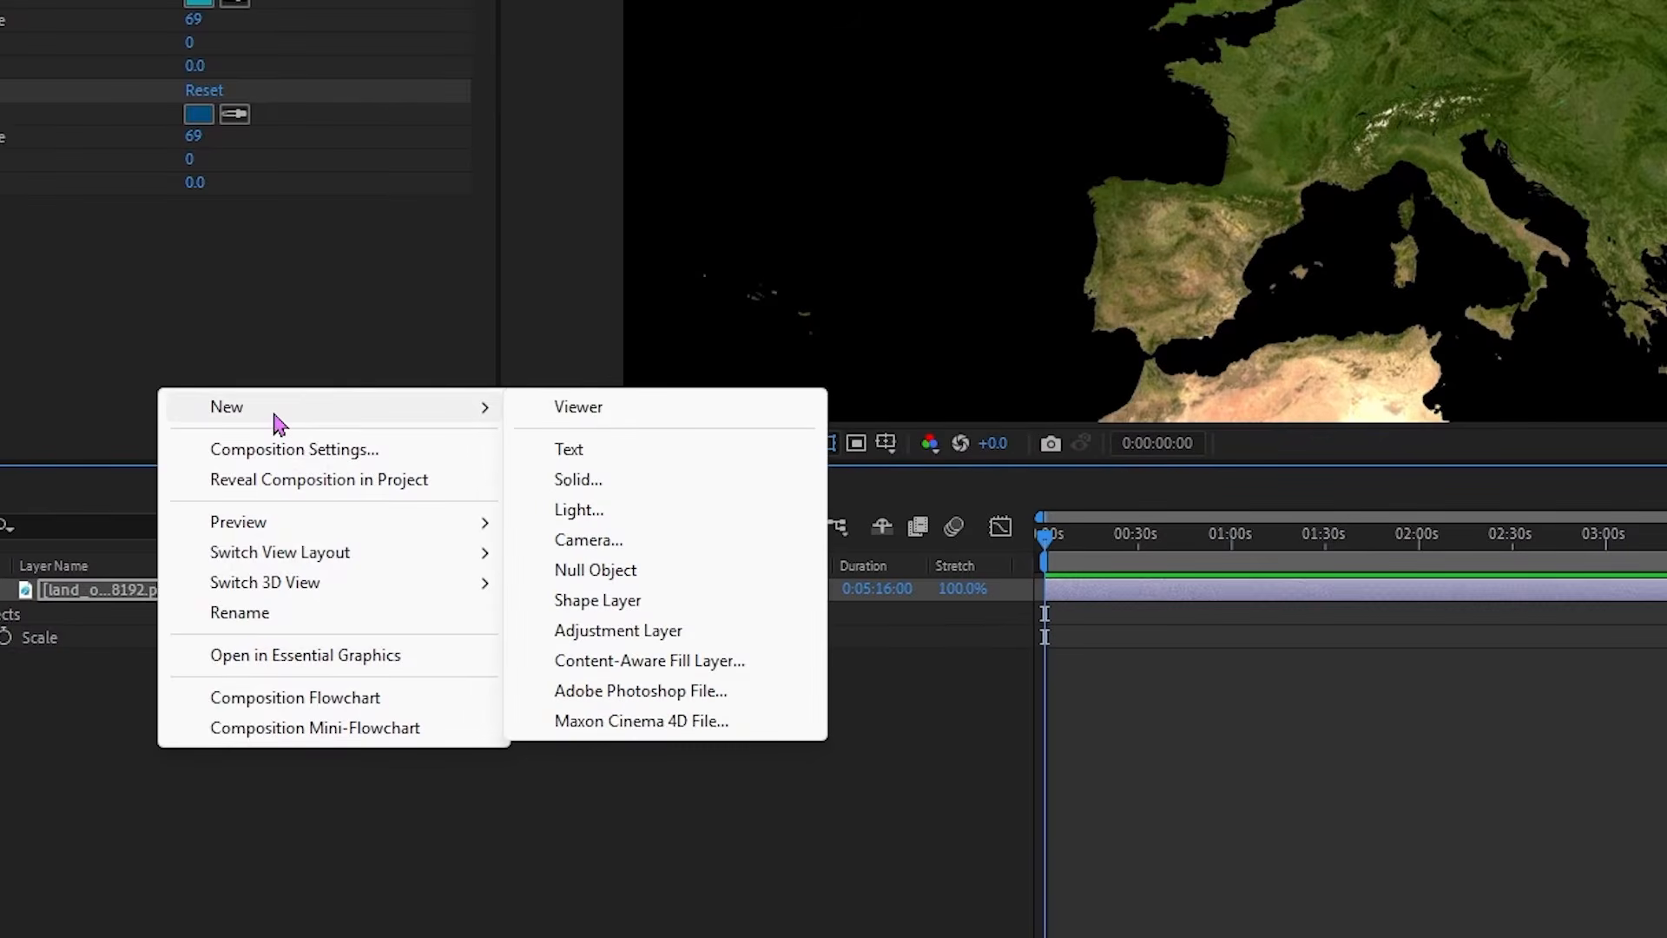
click(608, 486)
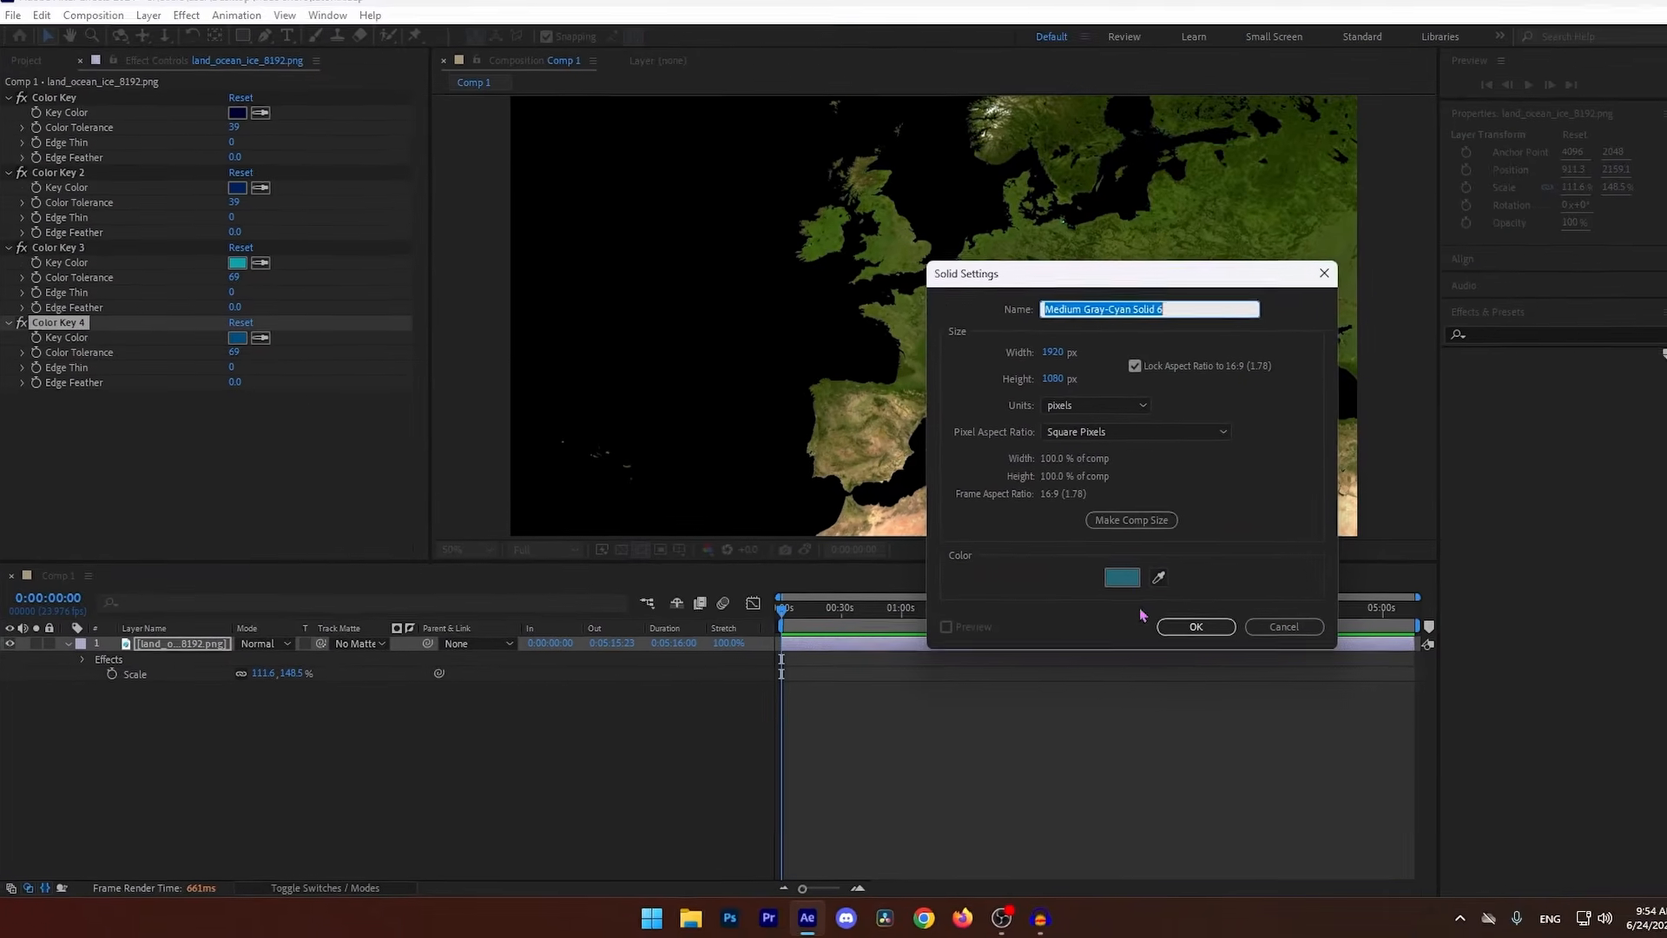
click(1122, 577)
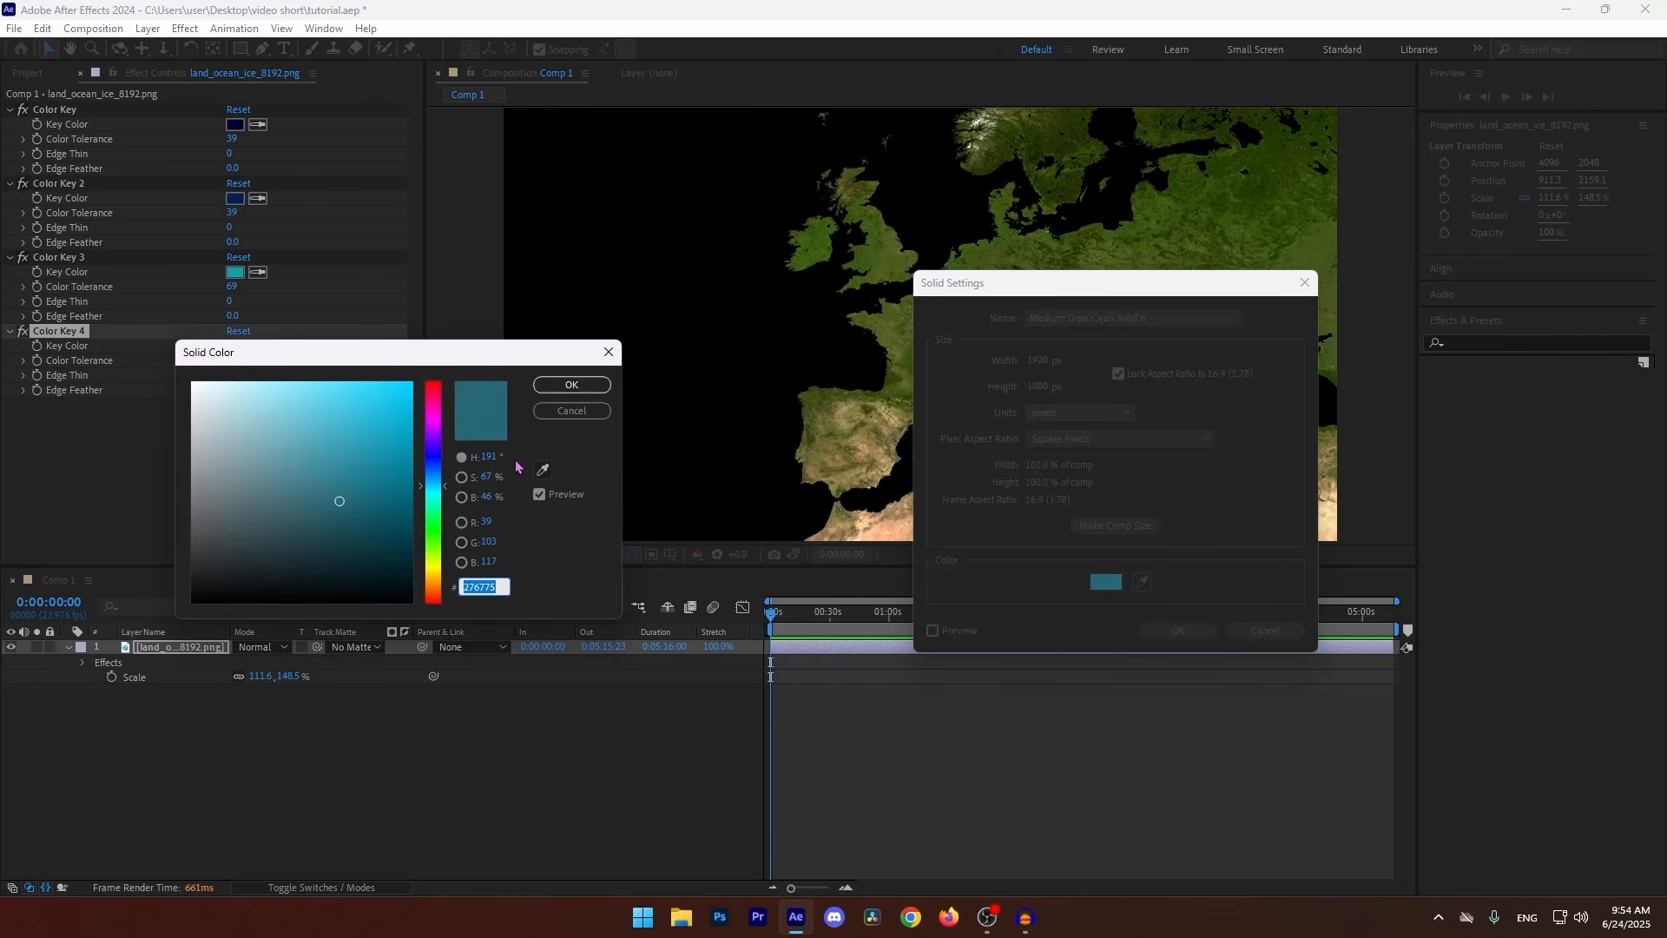
click(572, 385)
click(1179, 631)
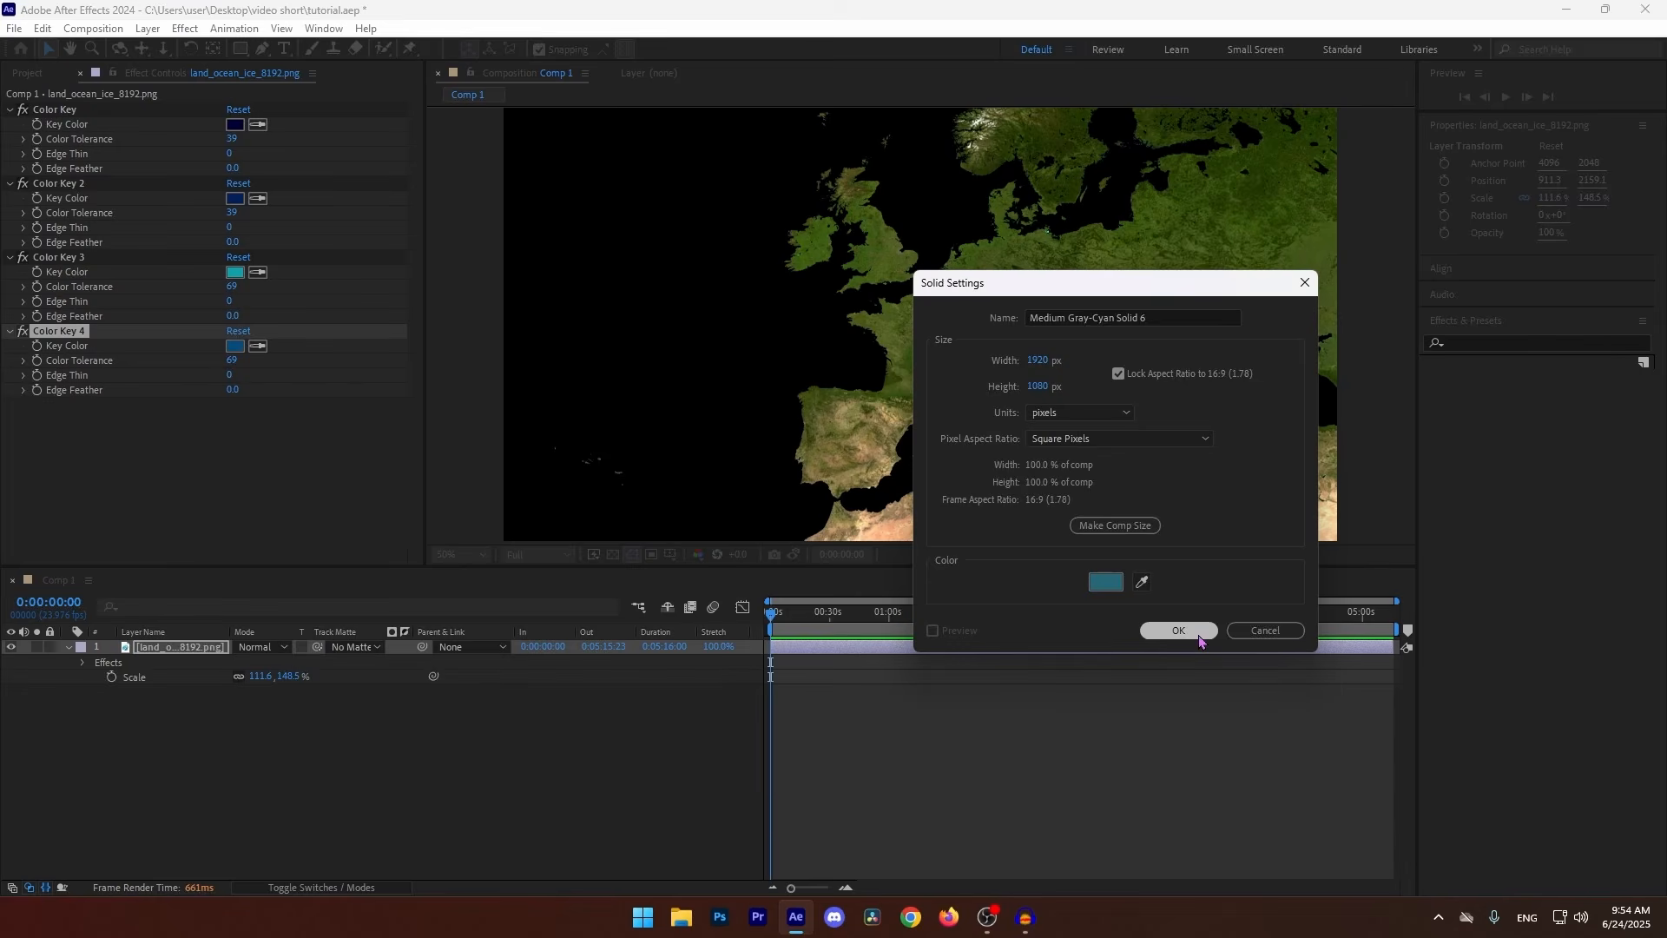
drag(165, 658, 167, 680)
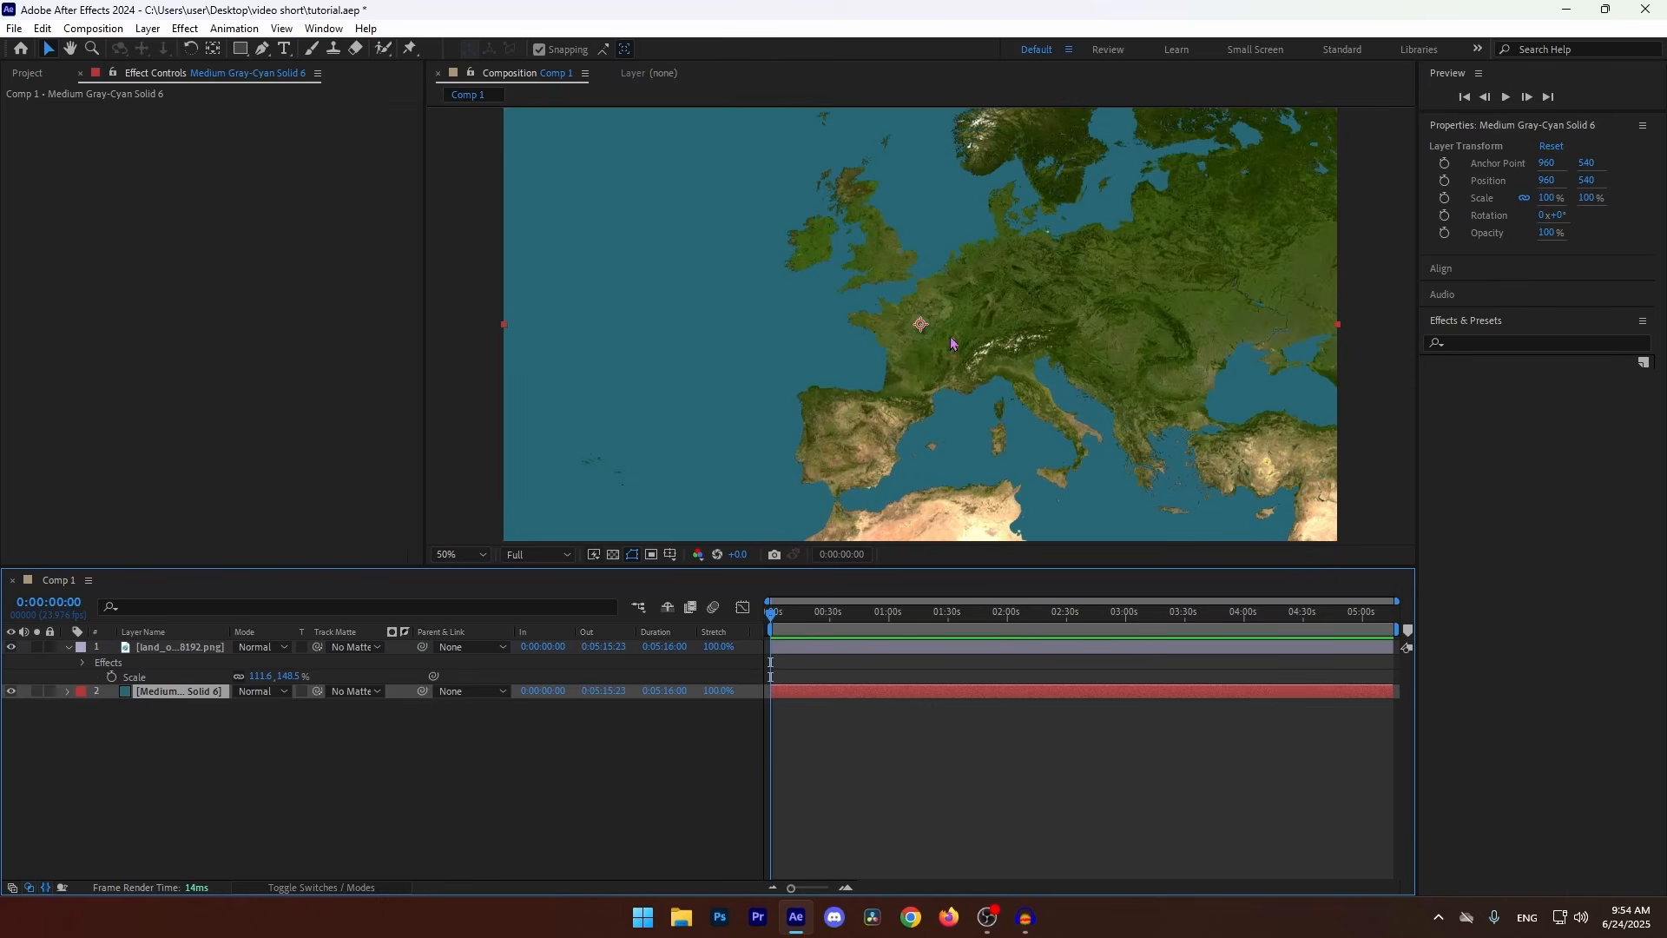
- Add the Texturelabs_Paper_313M(1).jpg paper texture to the timeline between the map layer and the teal solid
click(460, 554)
click(469, 601)
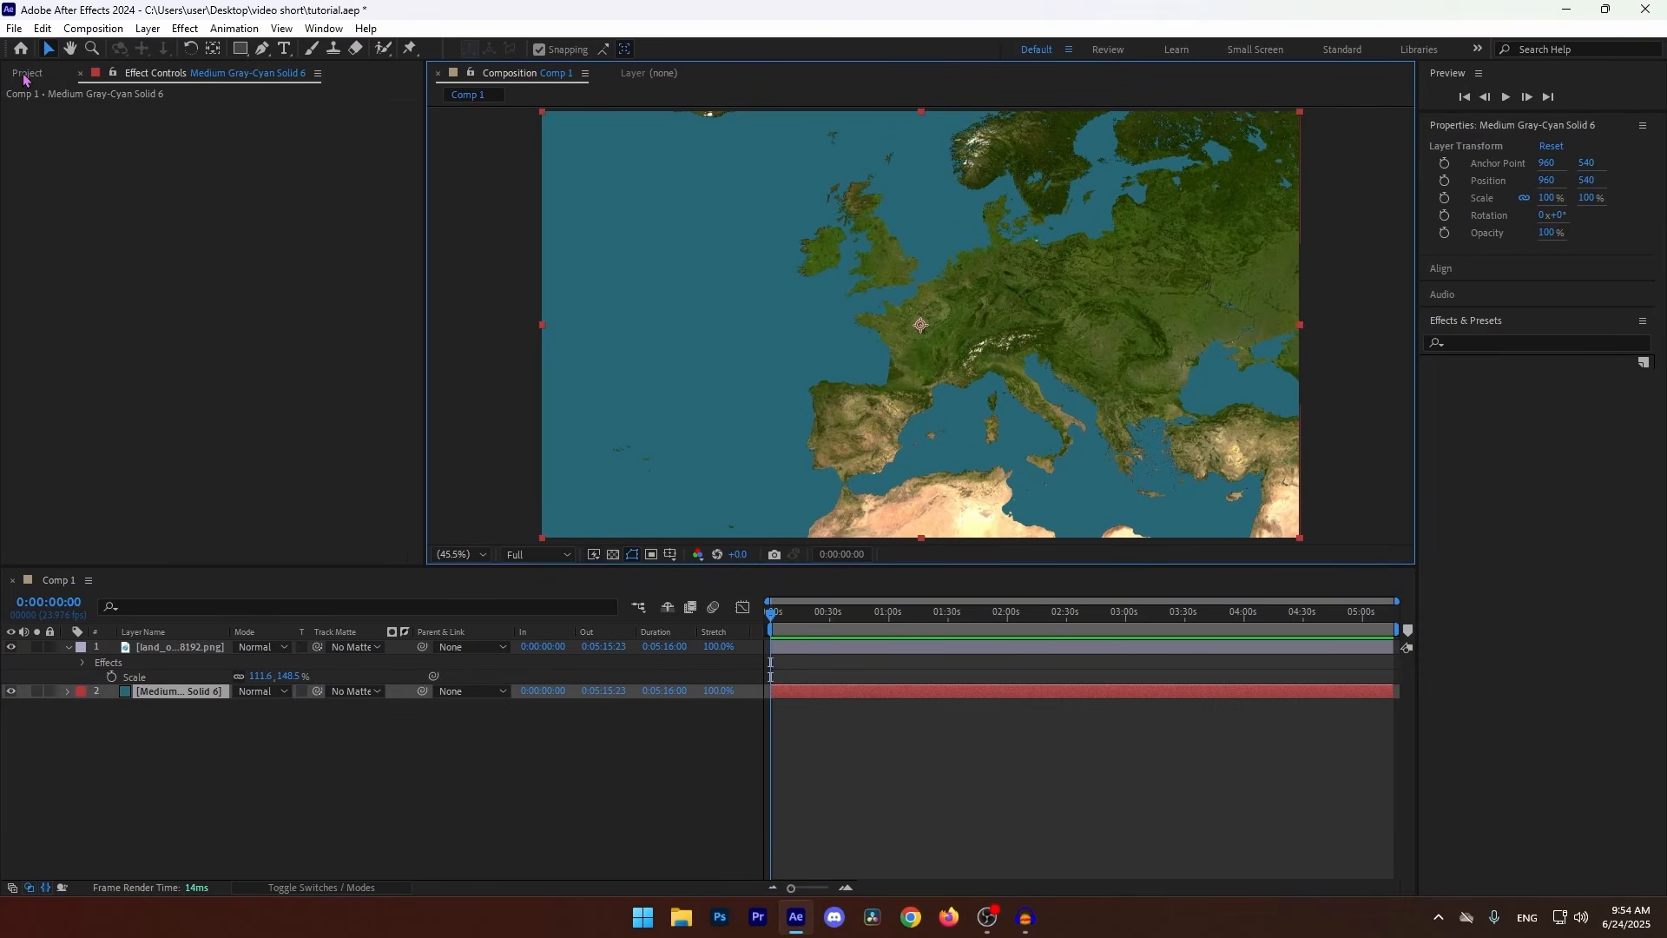
click(29, 77)
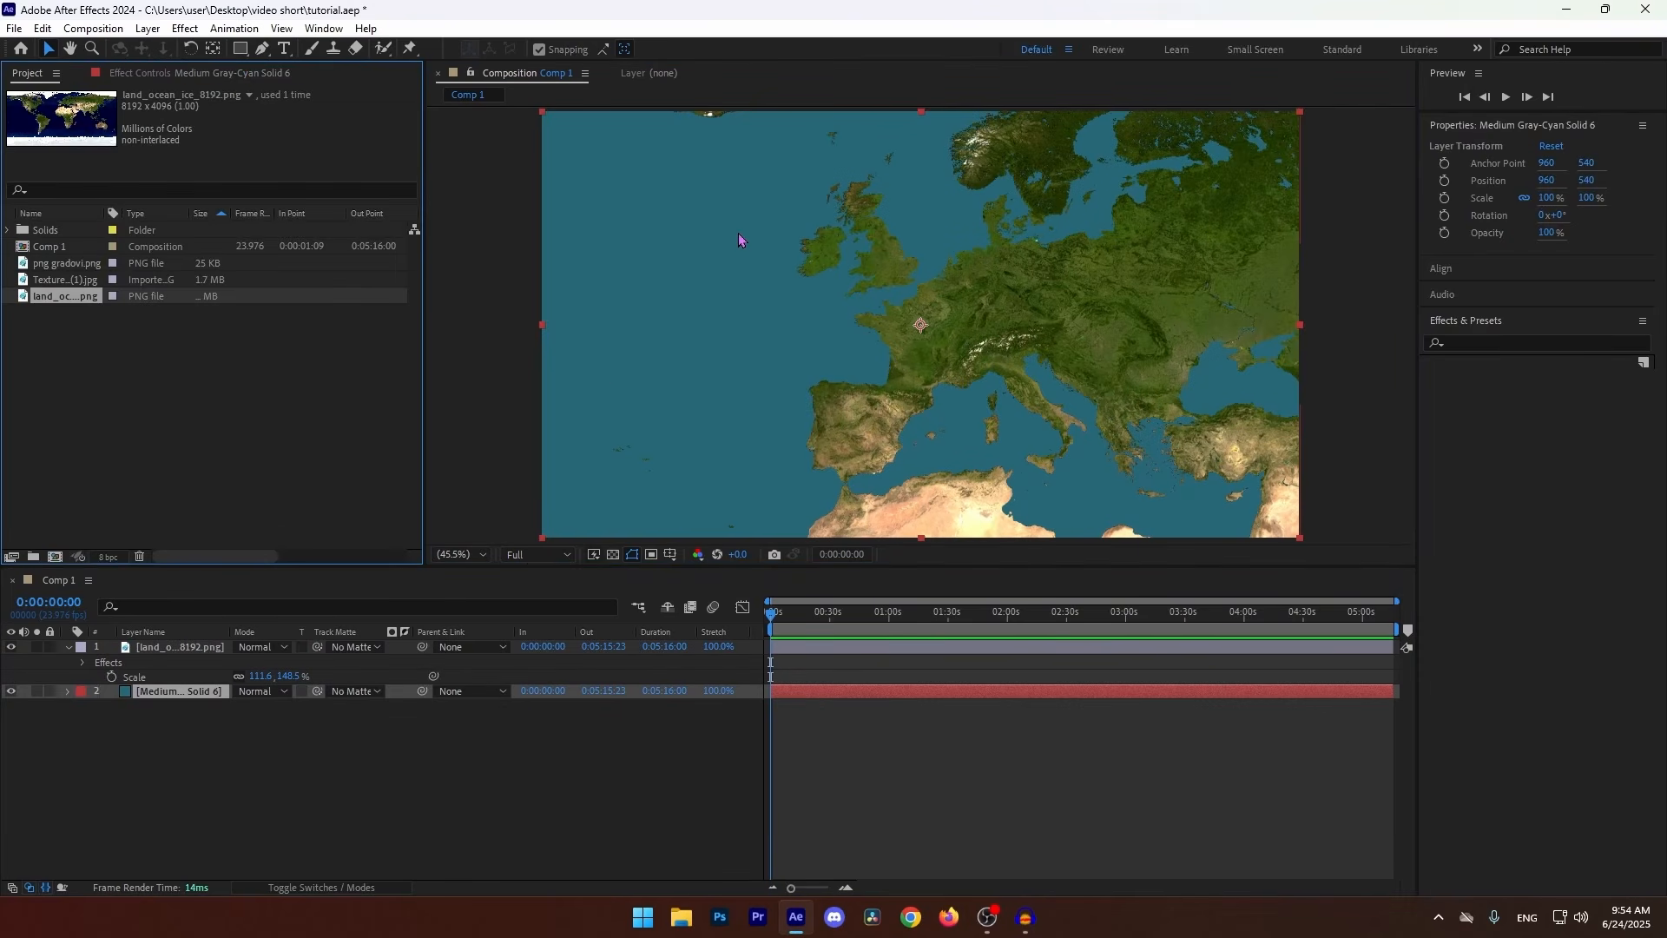
click(53, 279)
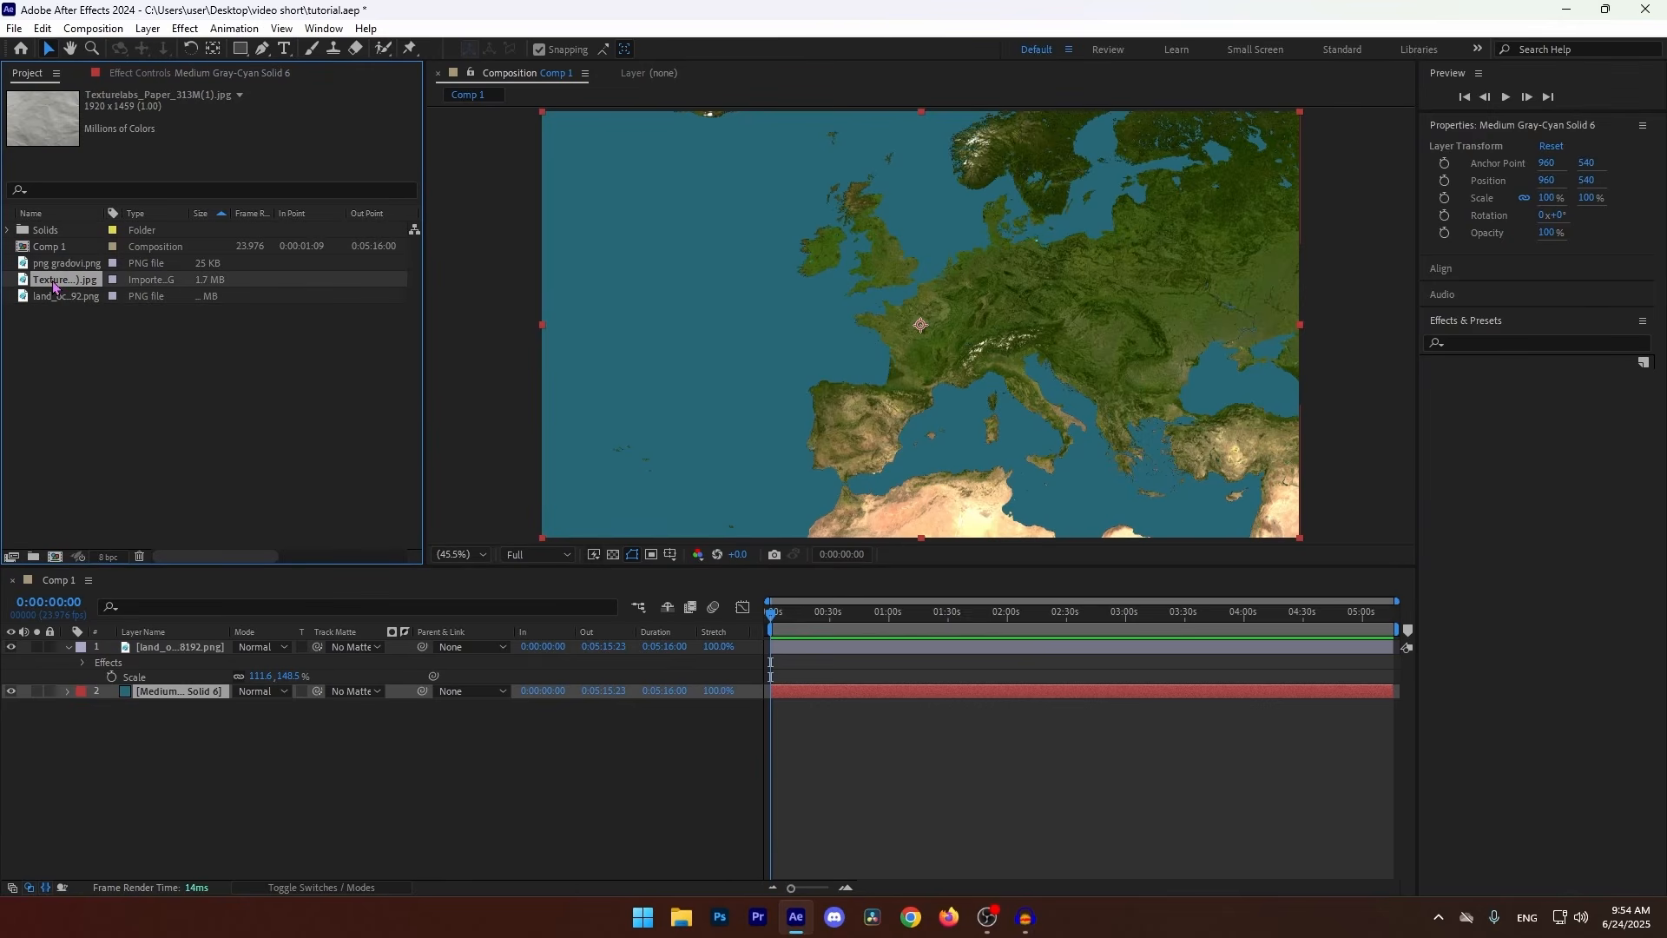
drag(55, 279, 165, 669)
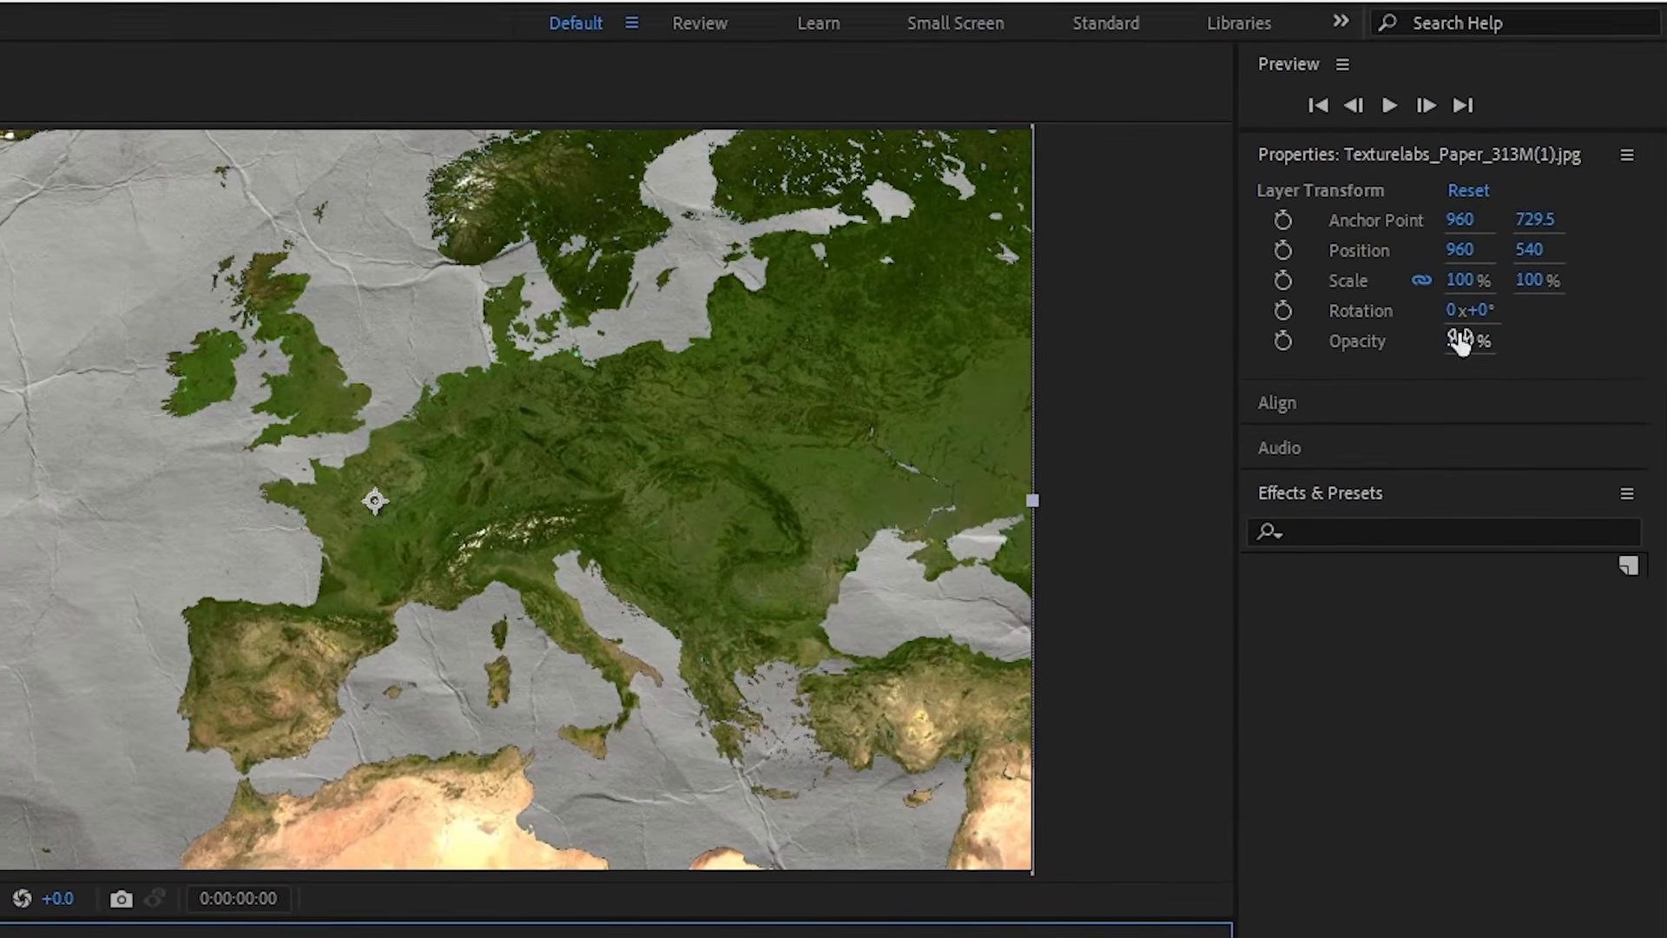
- Set the paper texture layer's opacity to 15%
click(1461, 341)
text(20)
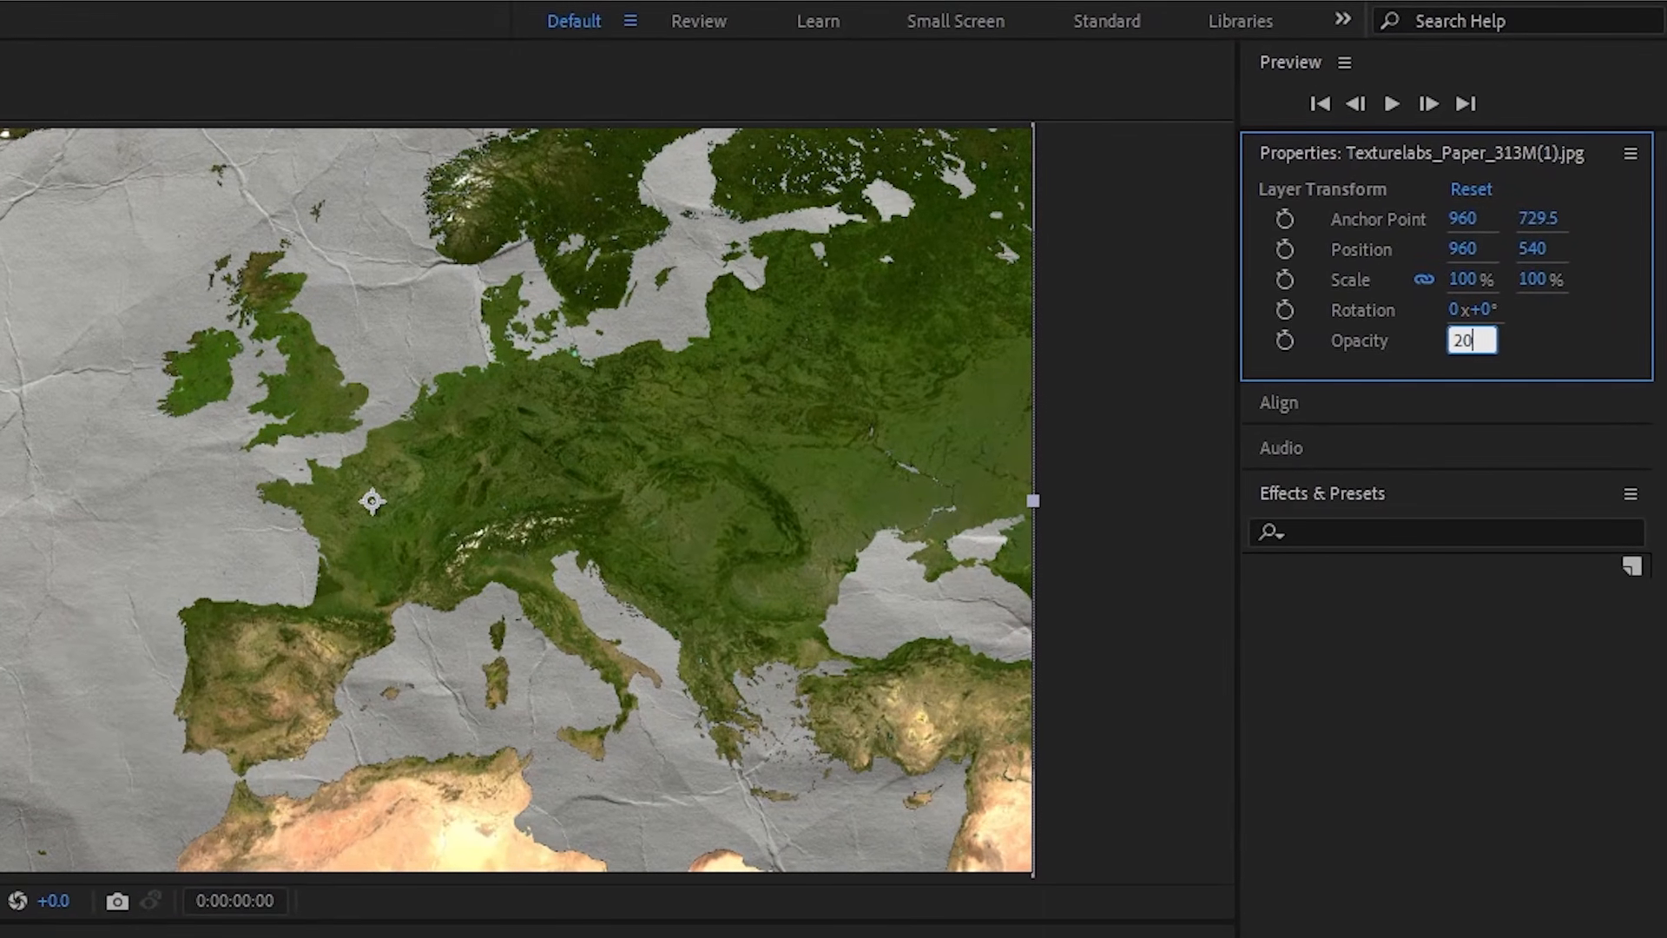
key(BackSpace)
key(BackSpace)
text(15)
key(Return)
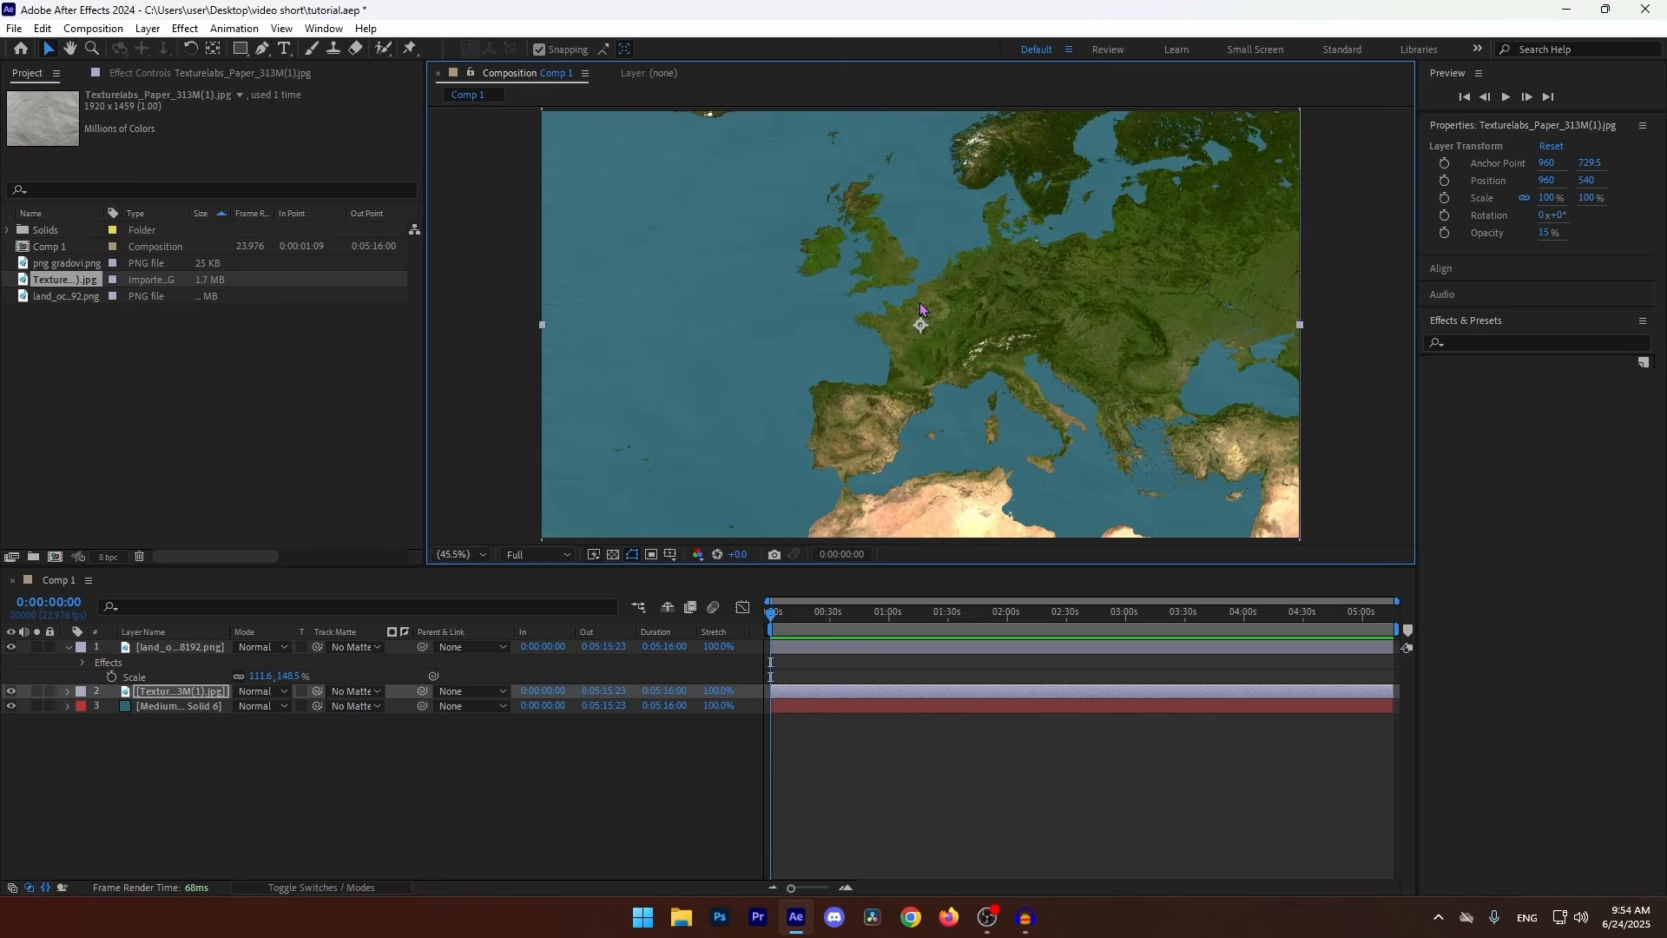
- Duplicate the land_ocean_ice map layer and rename the lower of the two copies map1
click(230, 645)
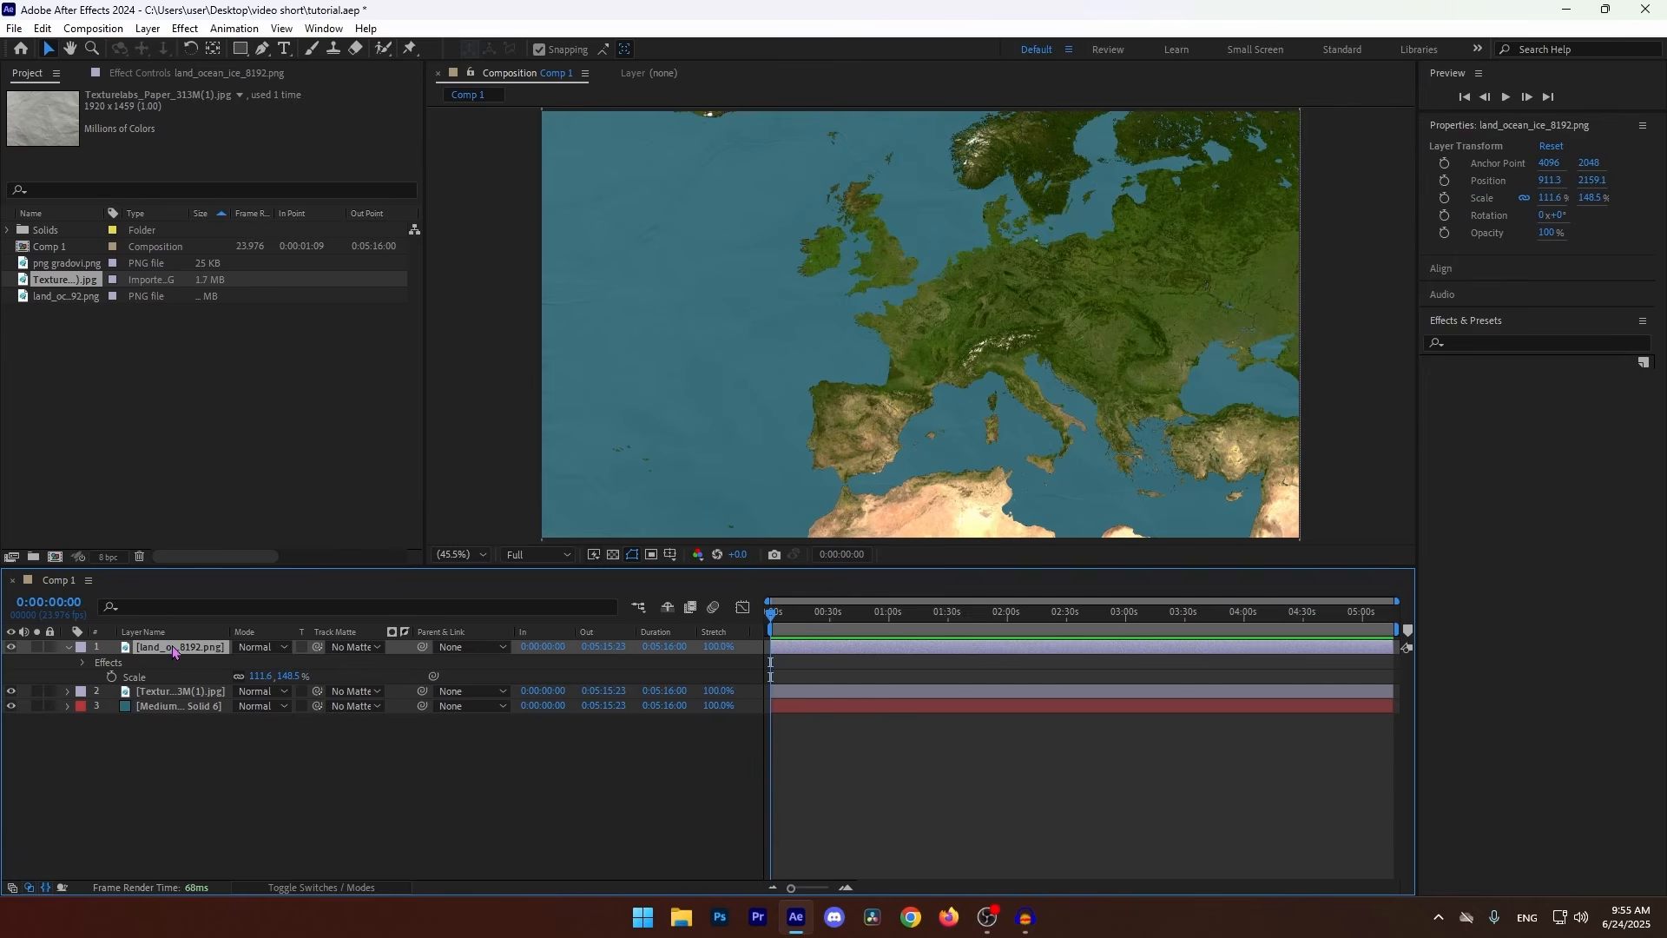
key(ctrl+d)
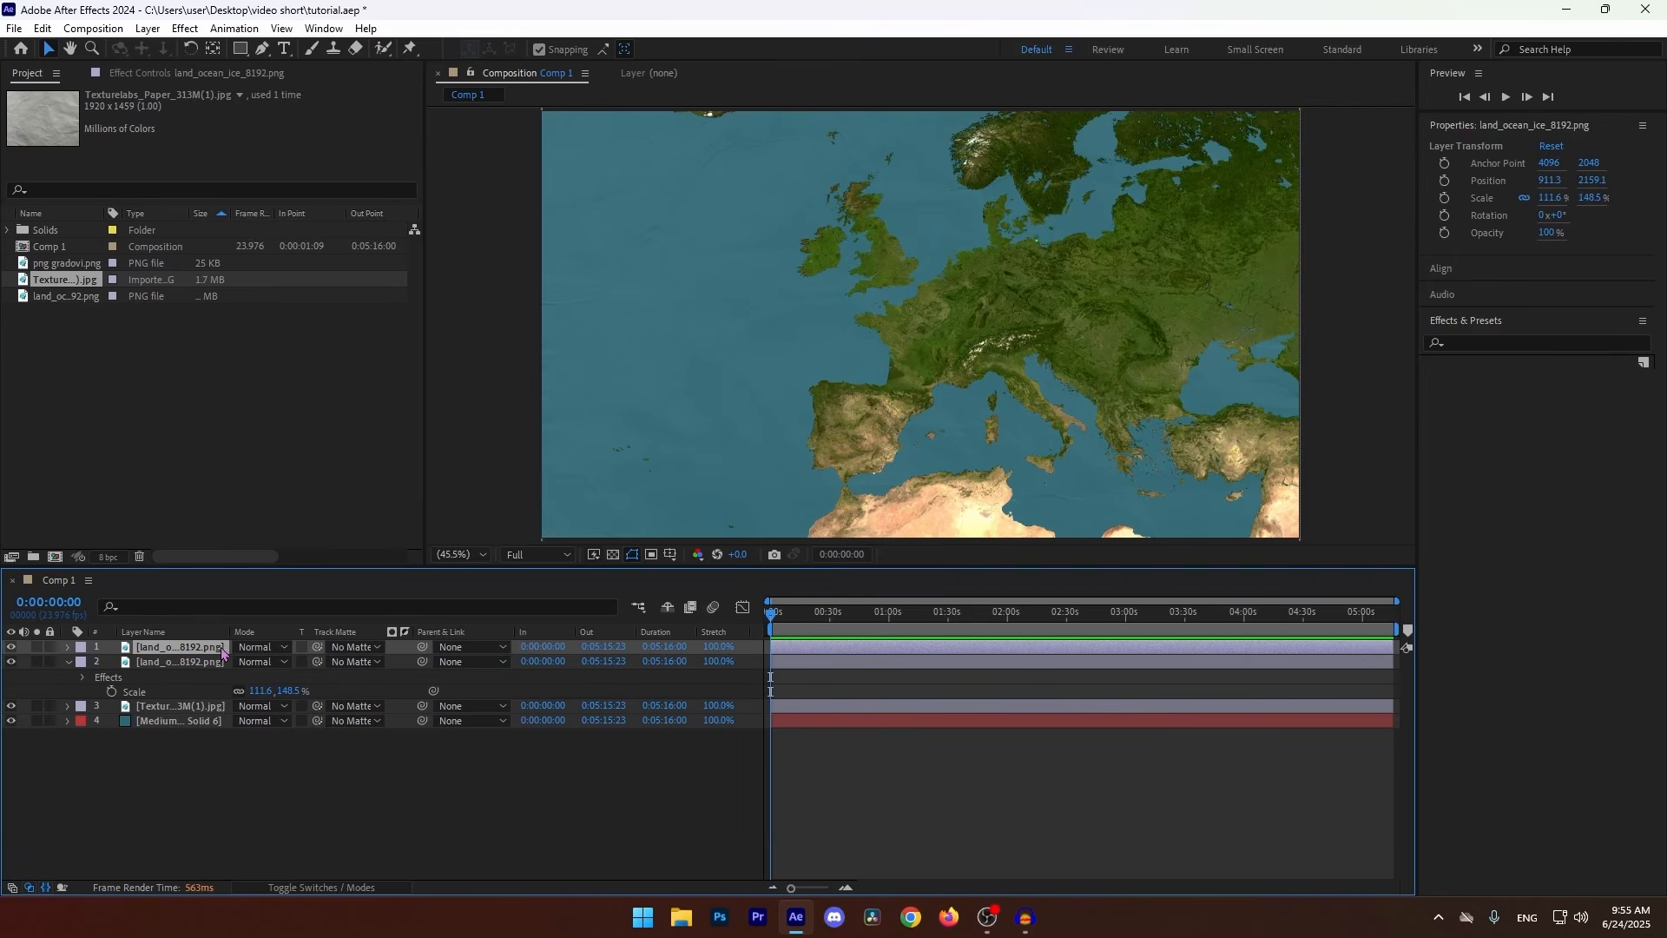
right_click(183, 663)
click(222, 614)
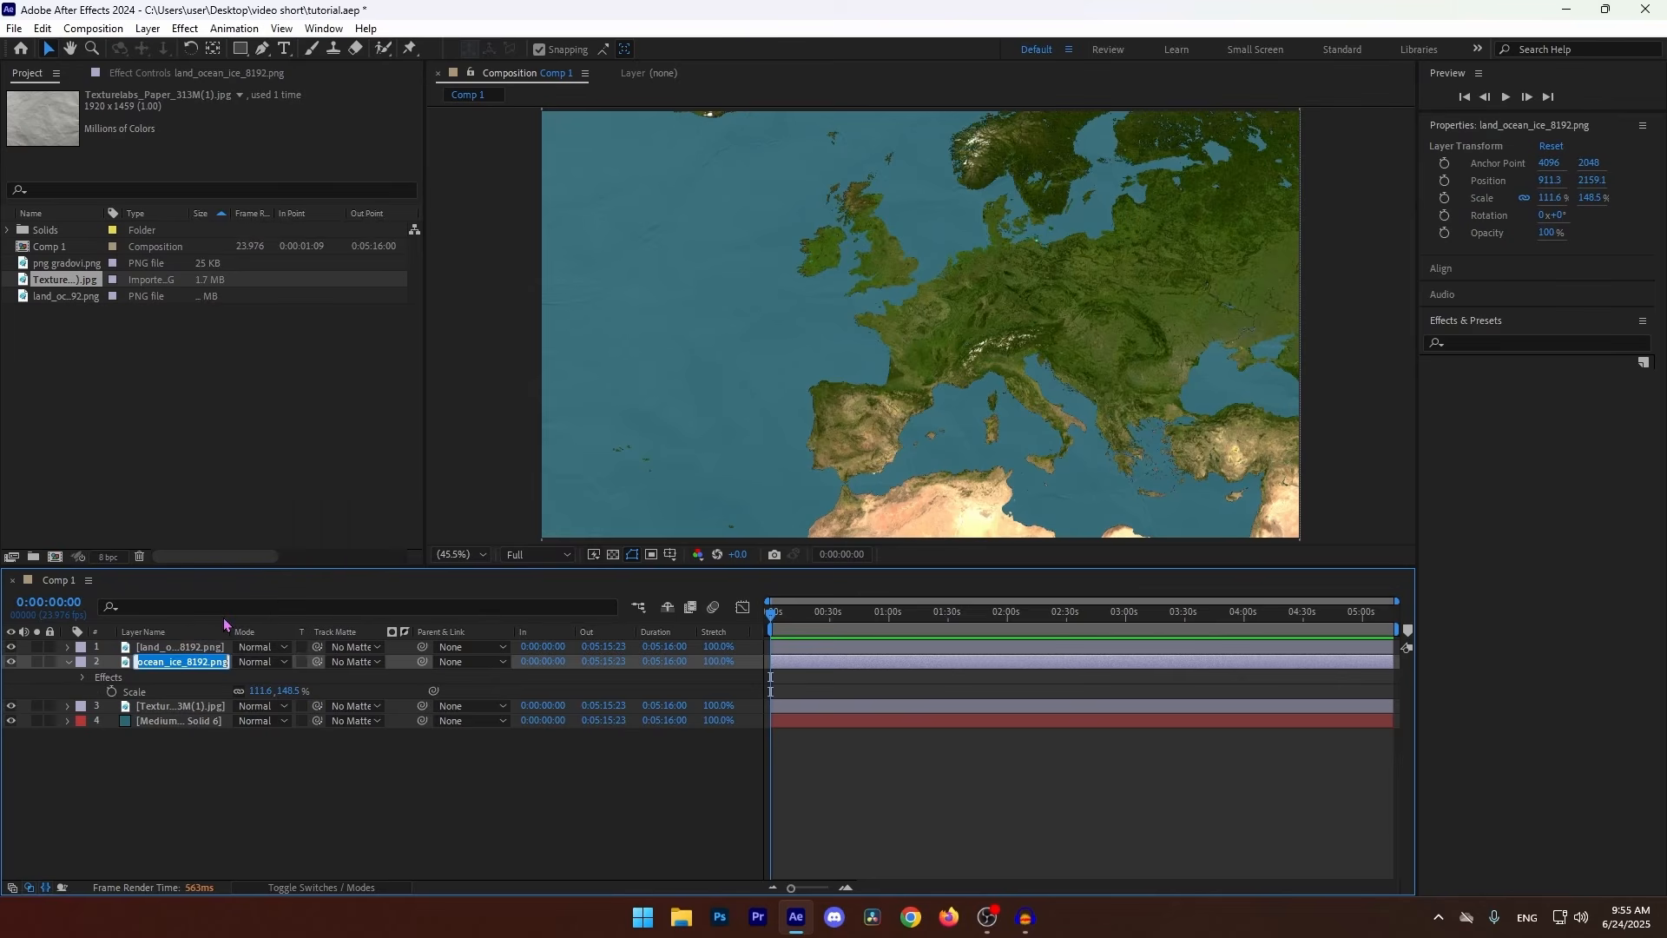
text(map1)
key(Return)
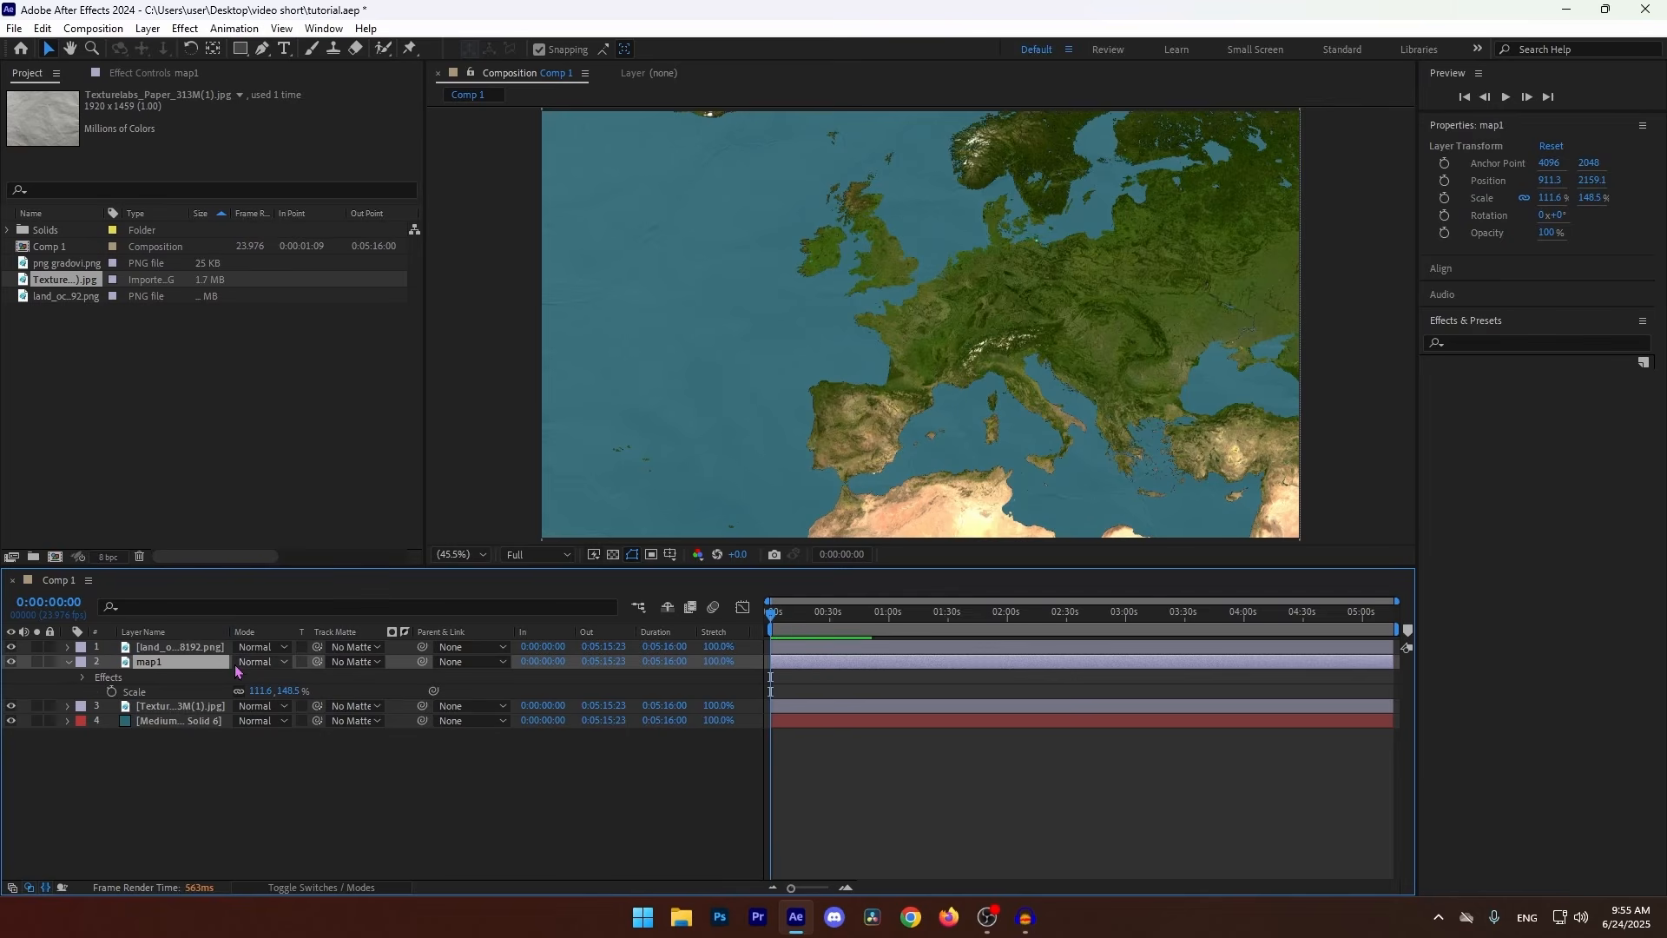
- Rename the topmost land_ocean_ice map layer as base white
right_click(194, 647)
click(228, 593)
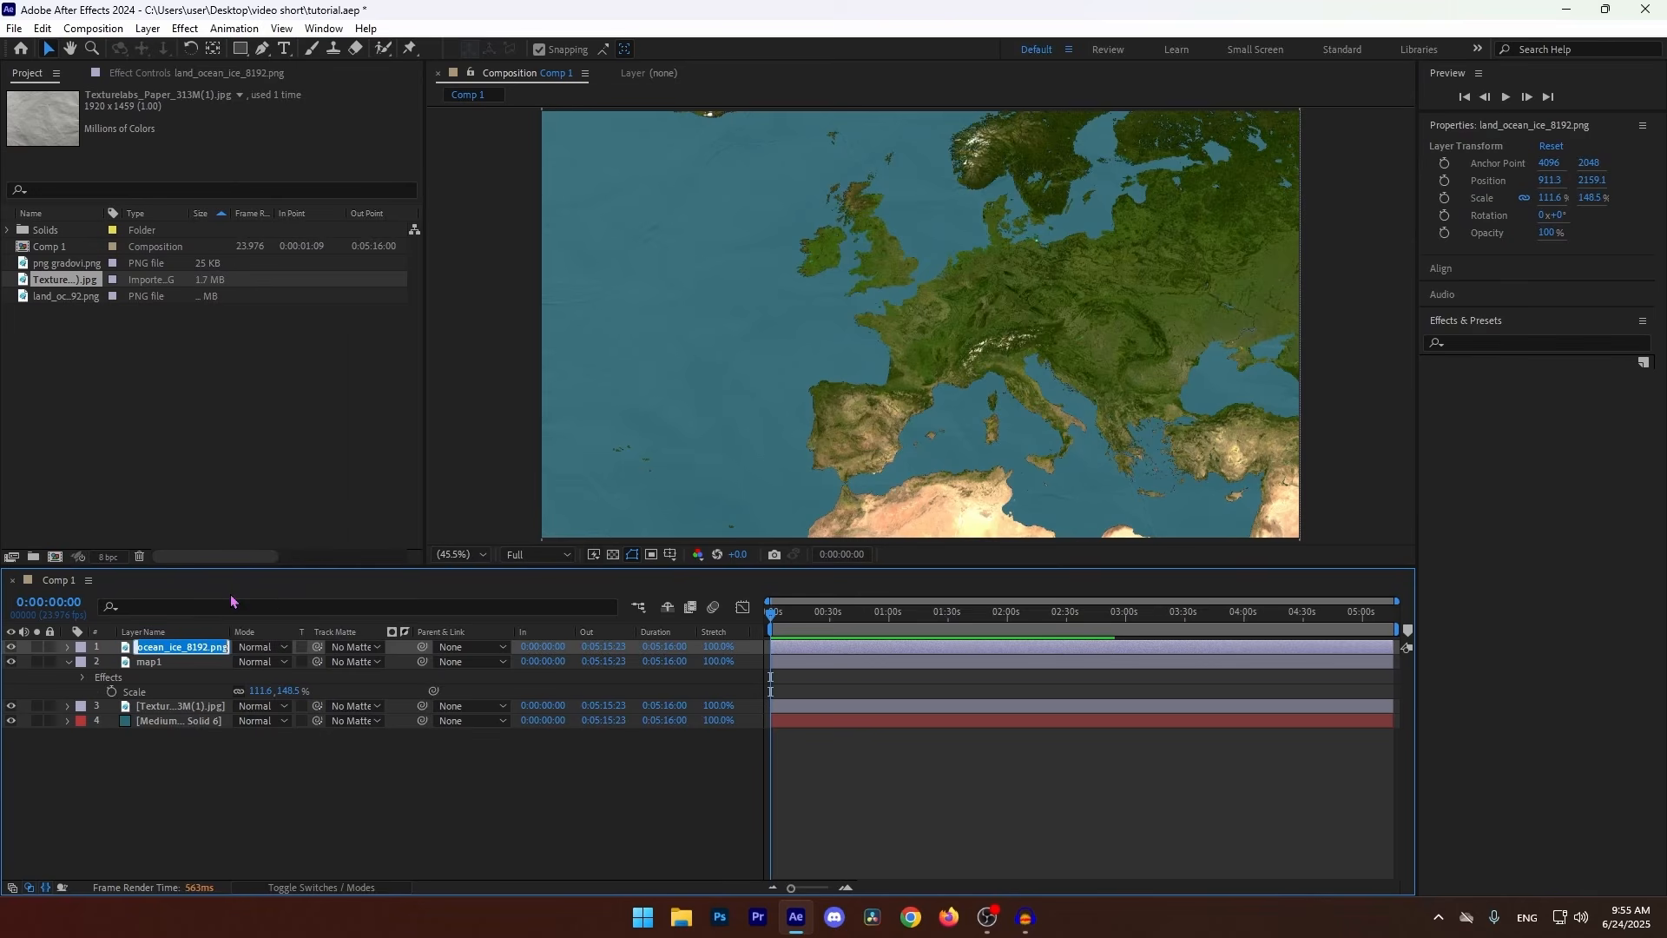
text(base wh)
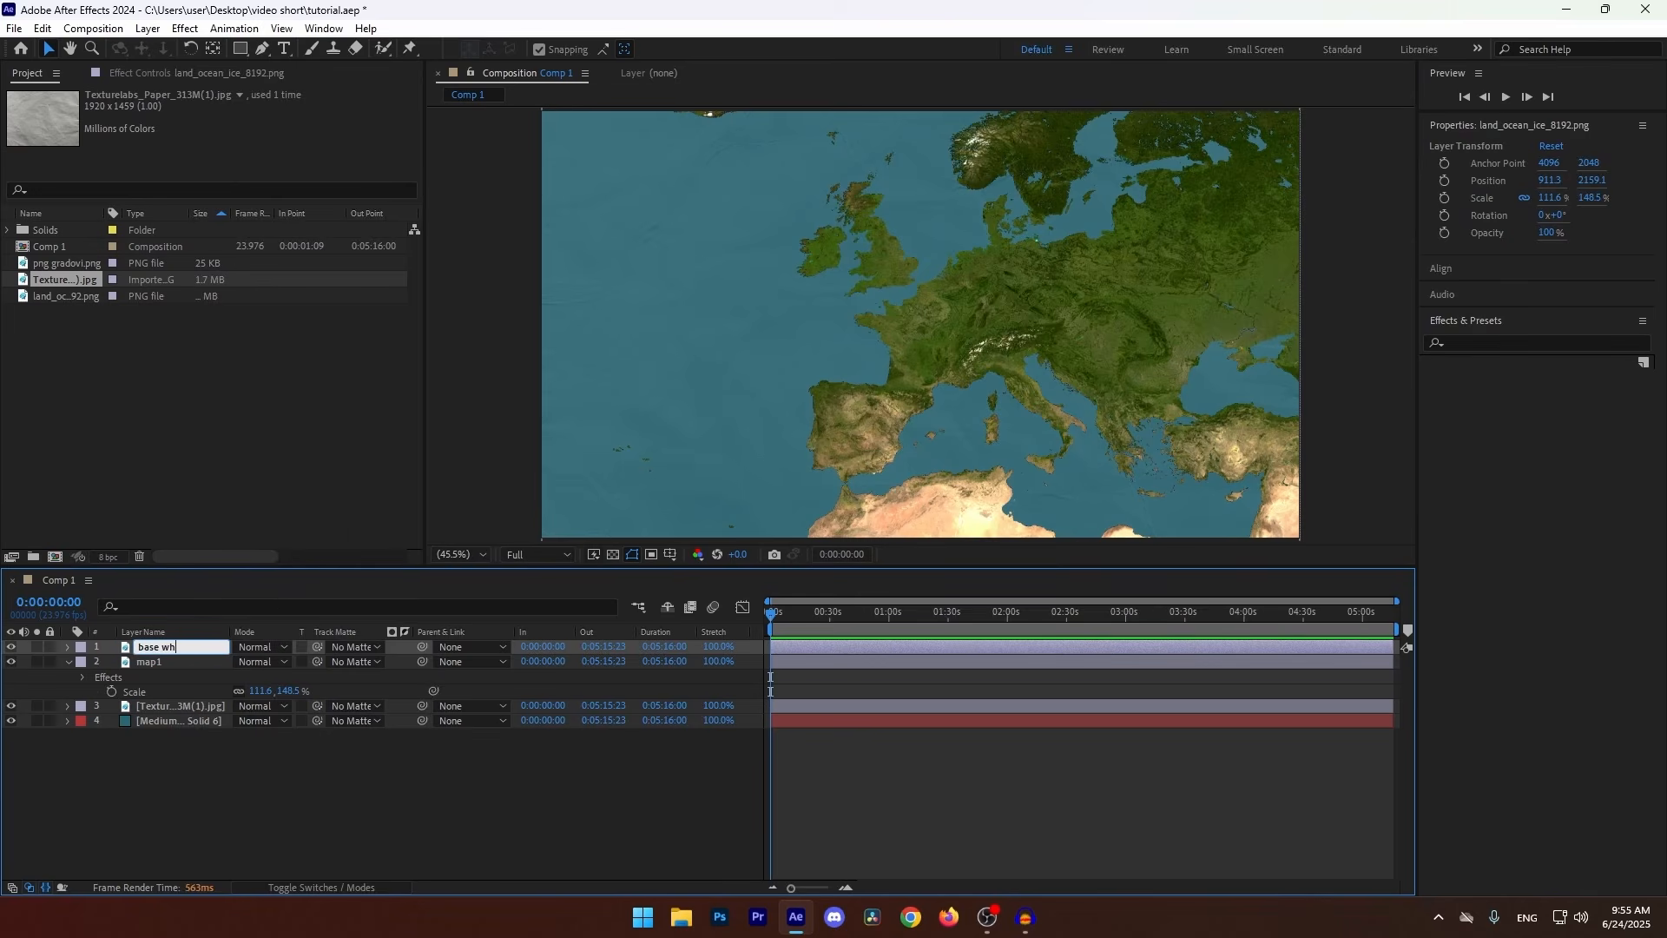
text(ite)
key(Return)
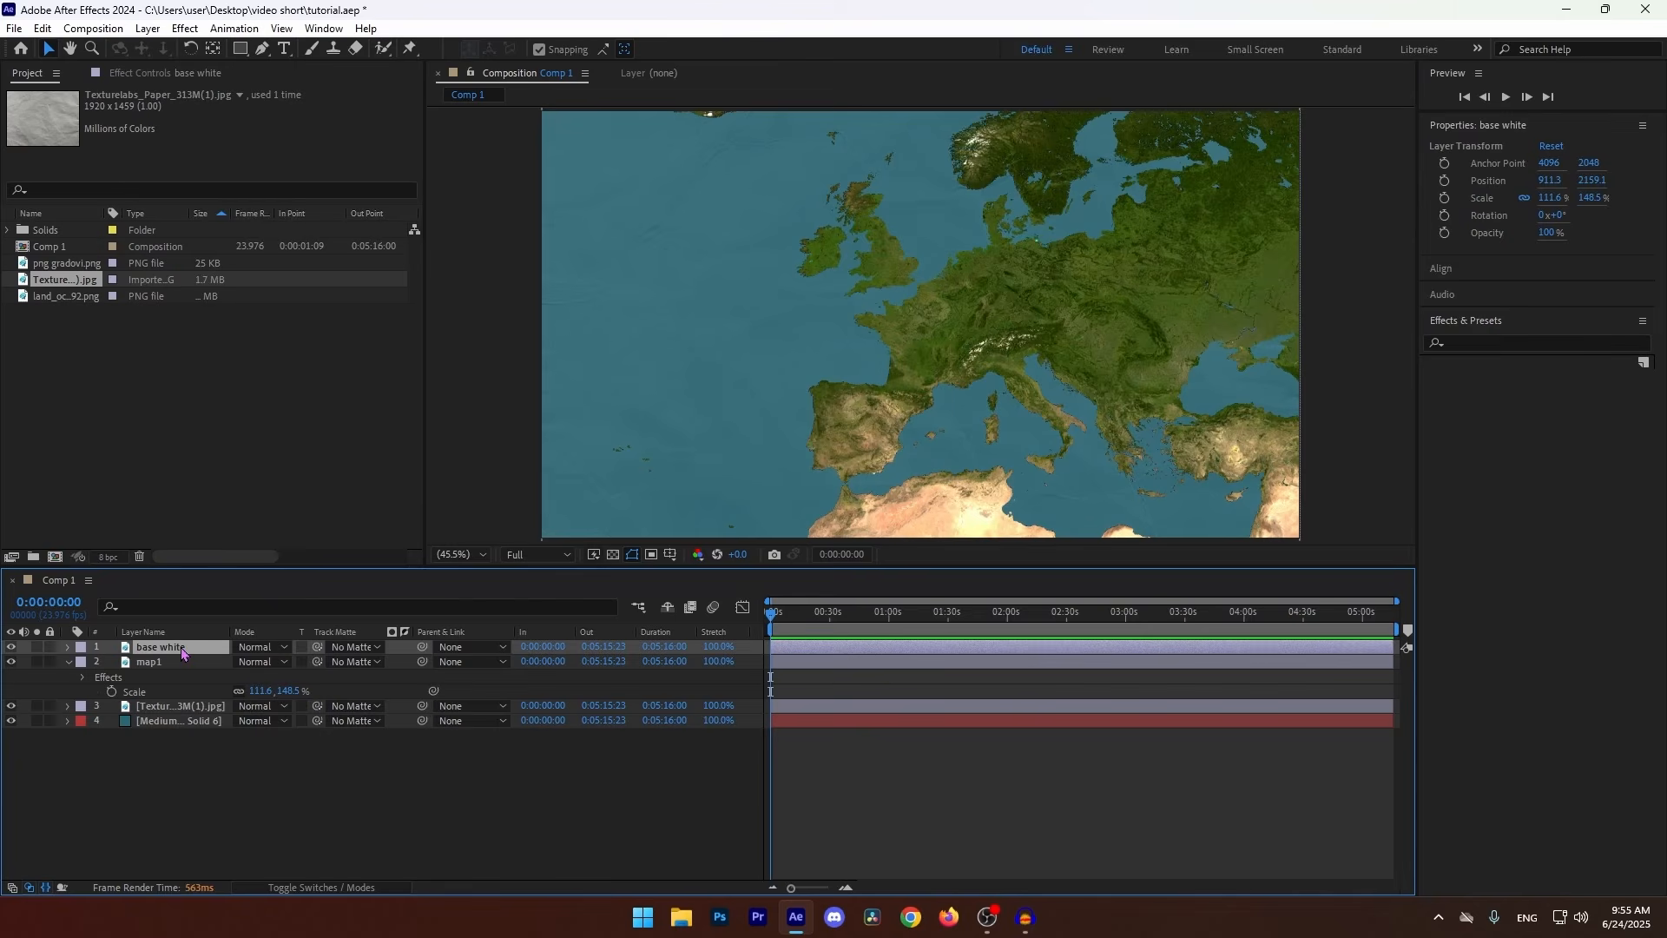
- Draw a closed Pen tool mask around the entire extent of the base white layer
click(261, 48)
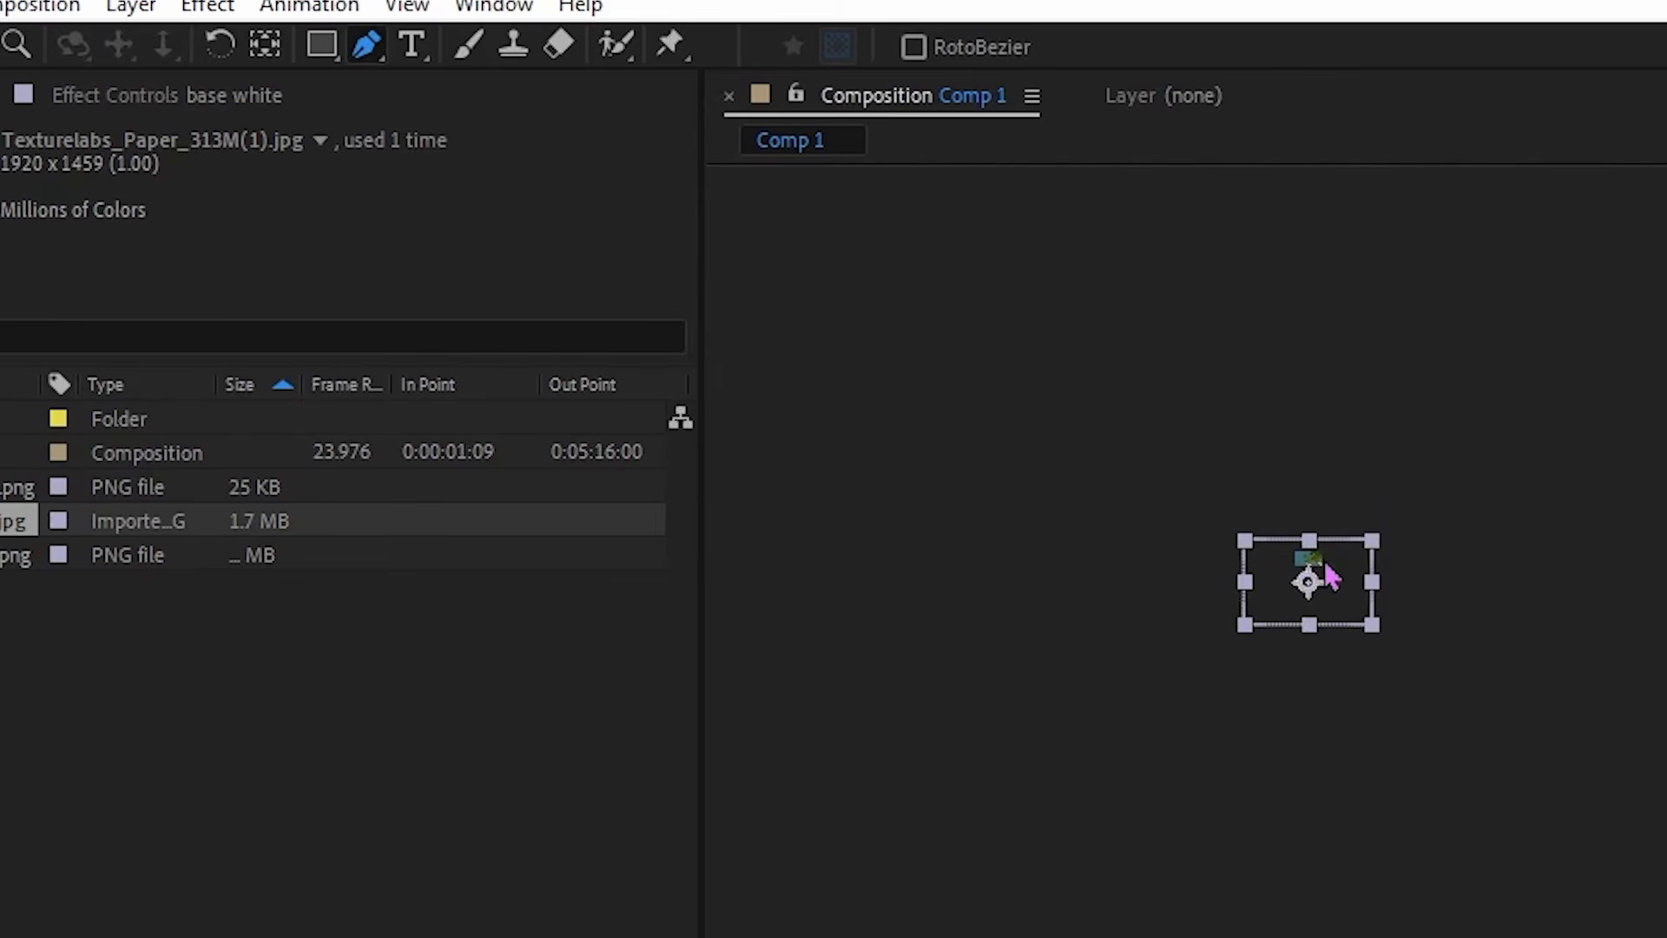
scroll(1285, 599, up, 4)
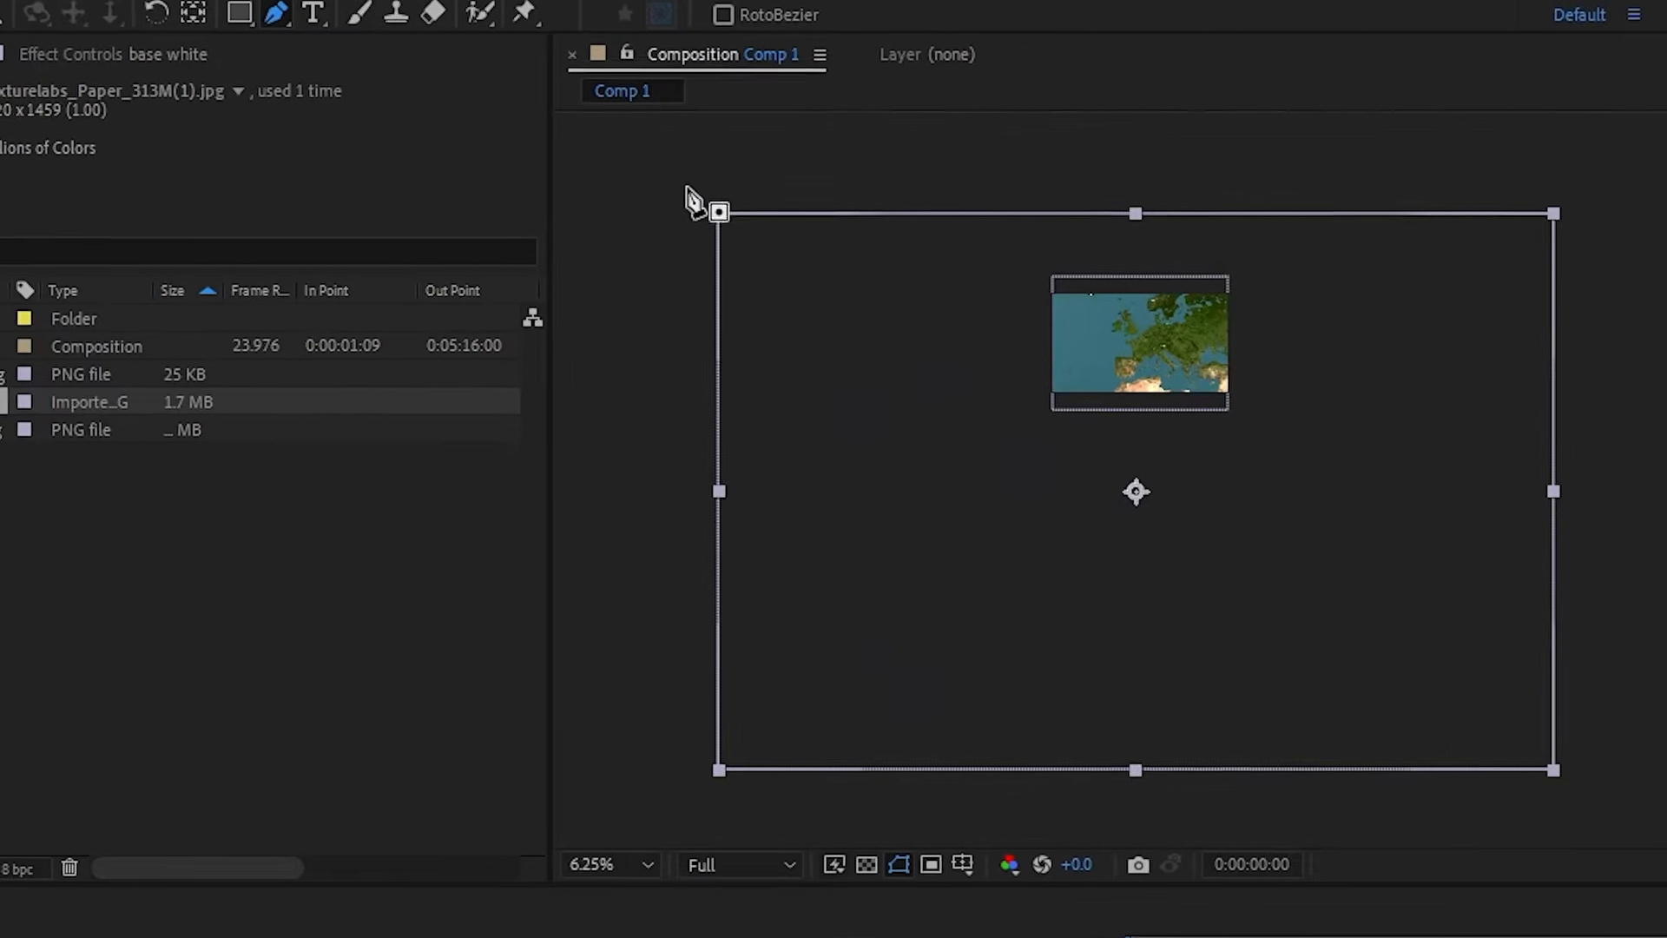
click(688, 189)
click(647, 805)
click(1666, 808)
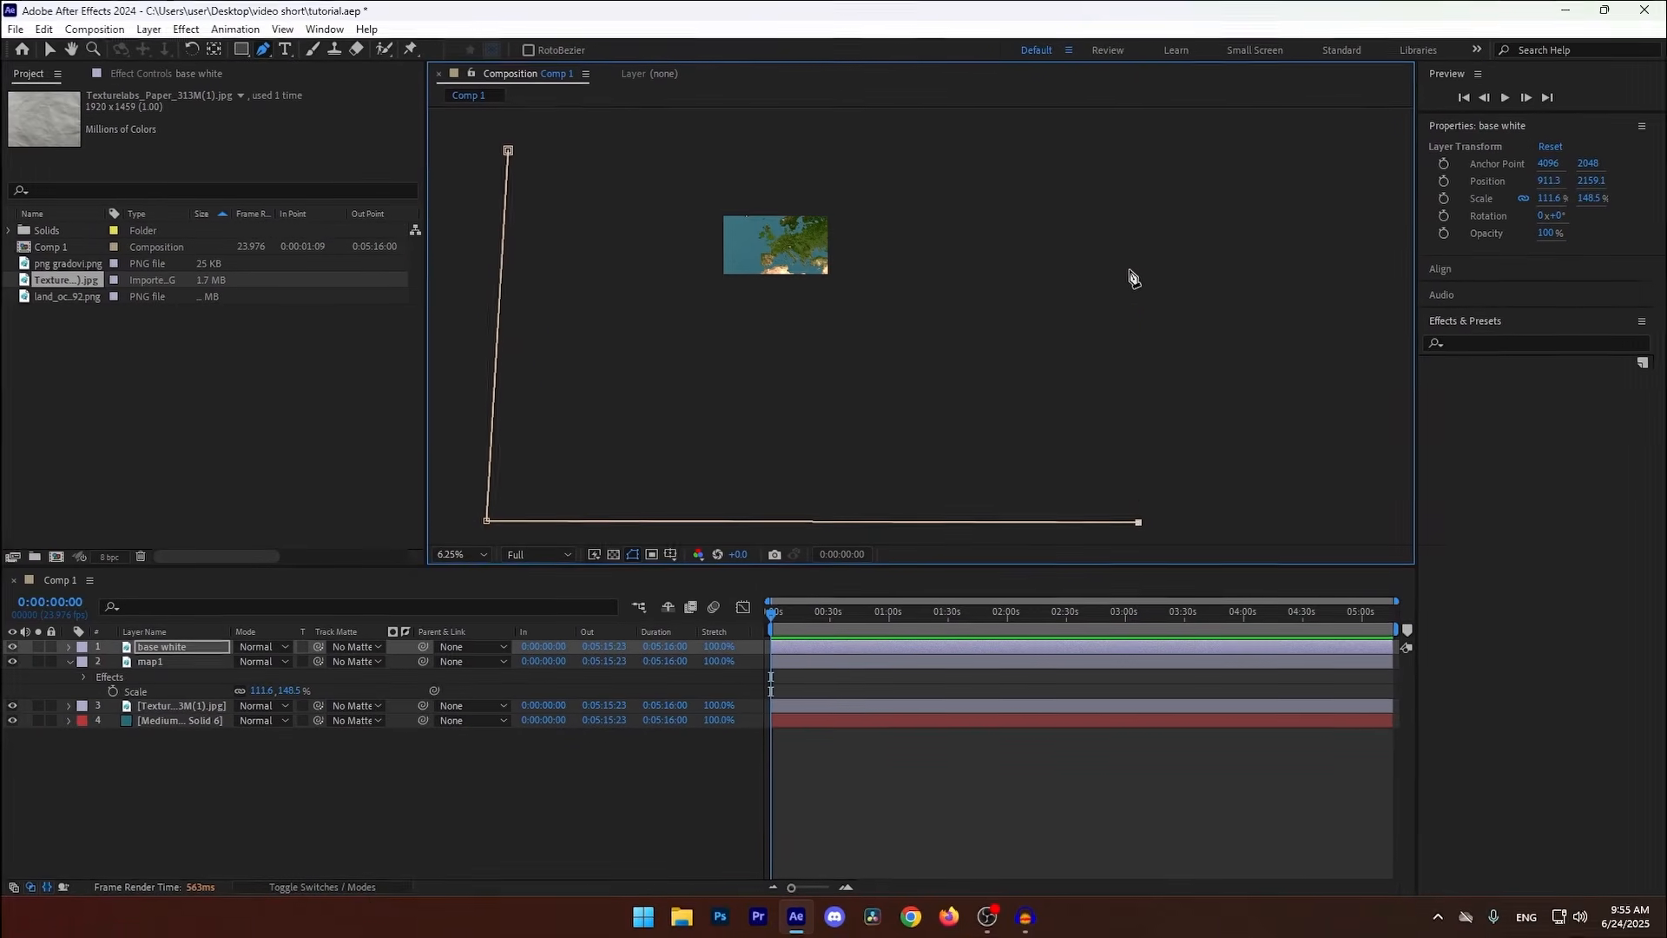
click(1119, 136)
click(979, 119)
click(654, 128)
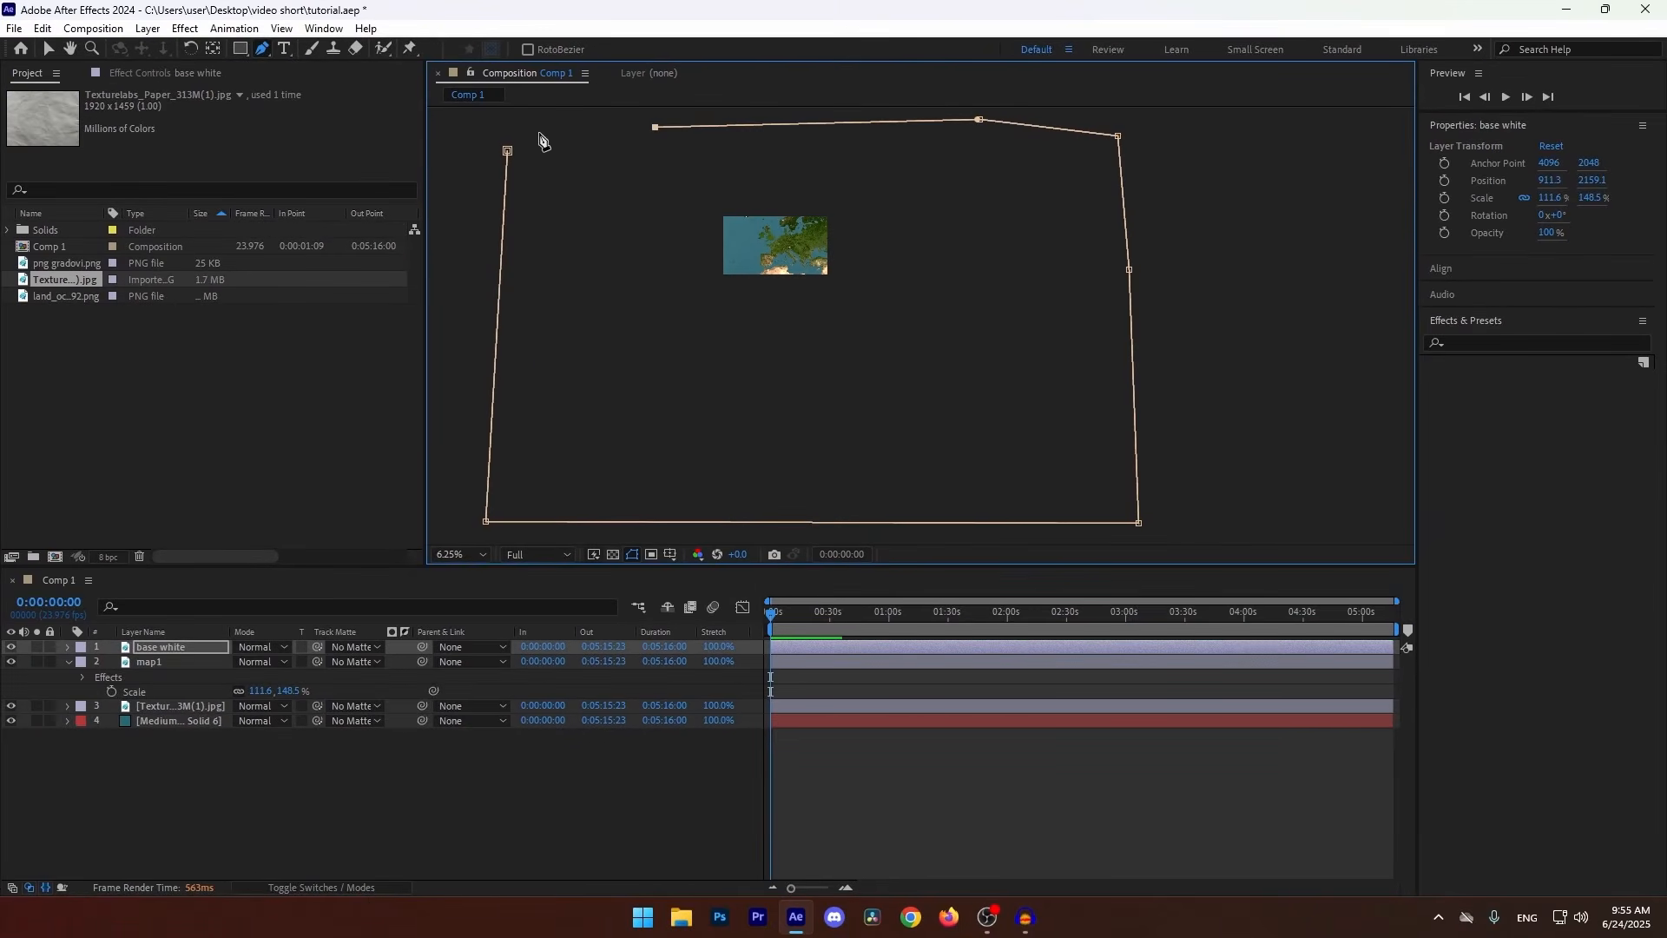
click(508, 150)
scroll(640, 235, up, 4)
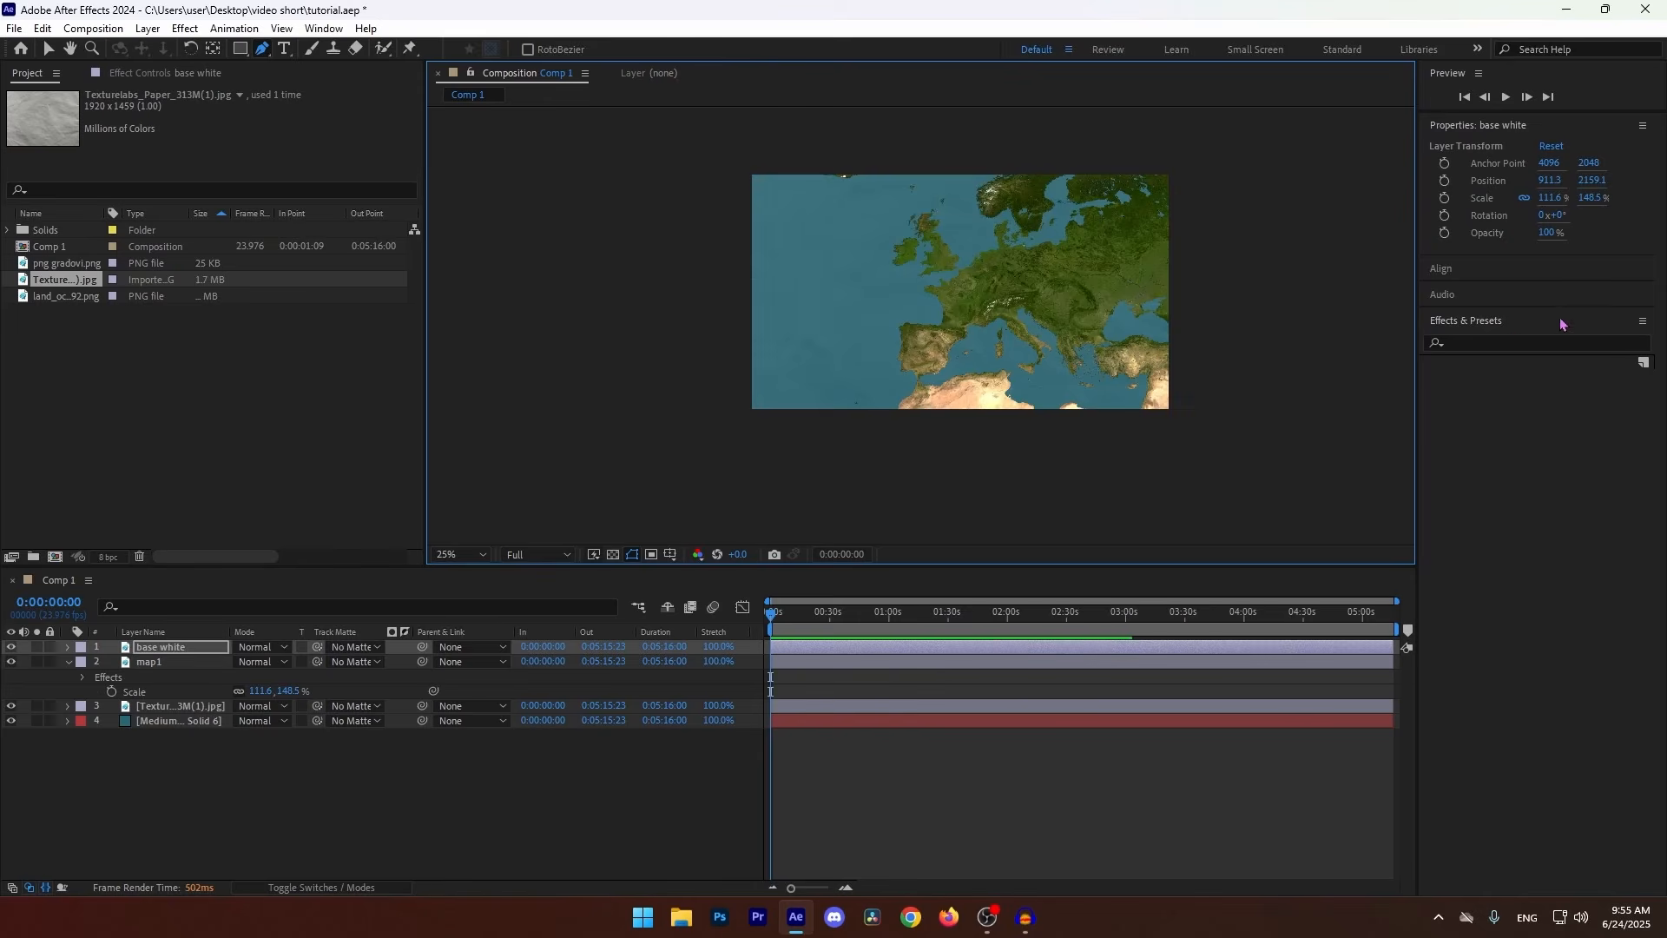
- Apply a Fill effect to the base white layer and set its colour to white
click(176, 648)
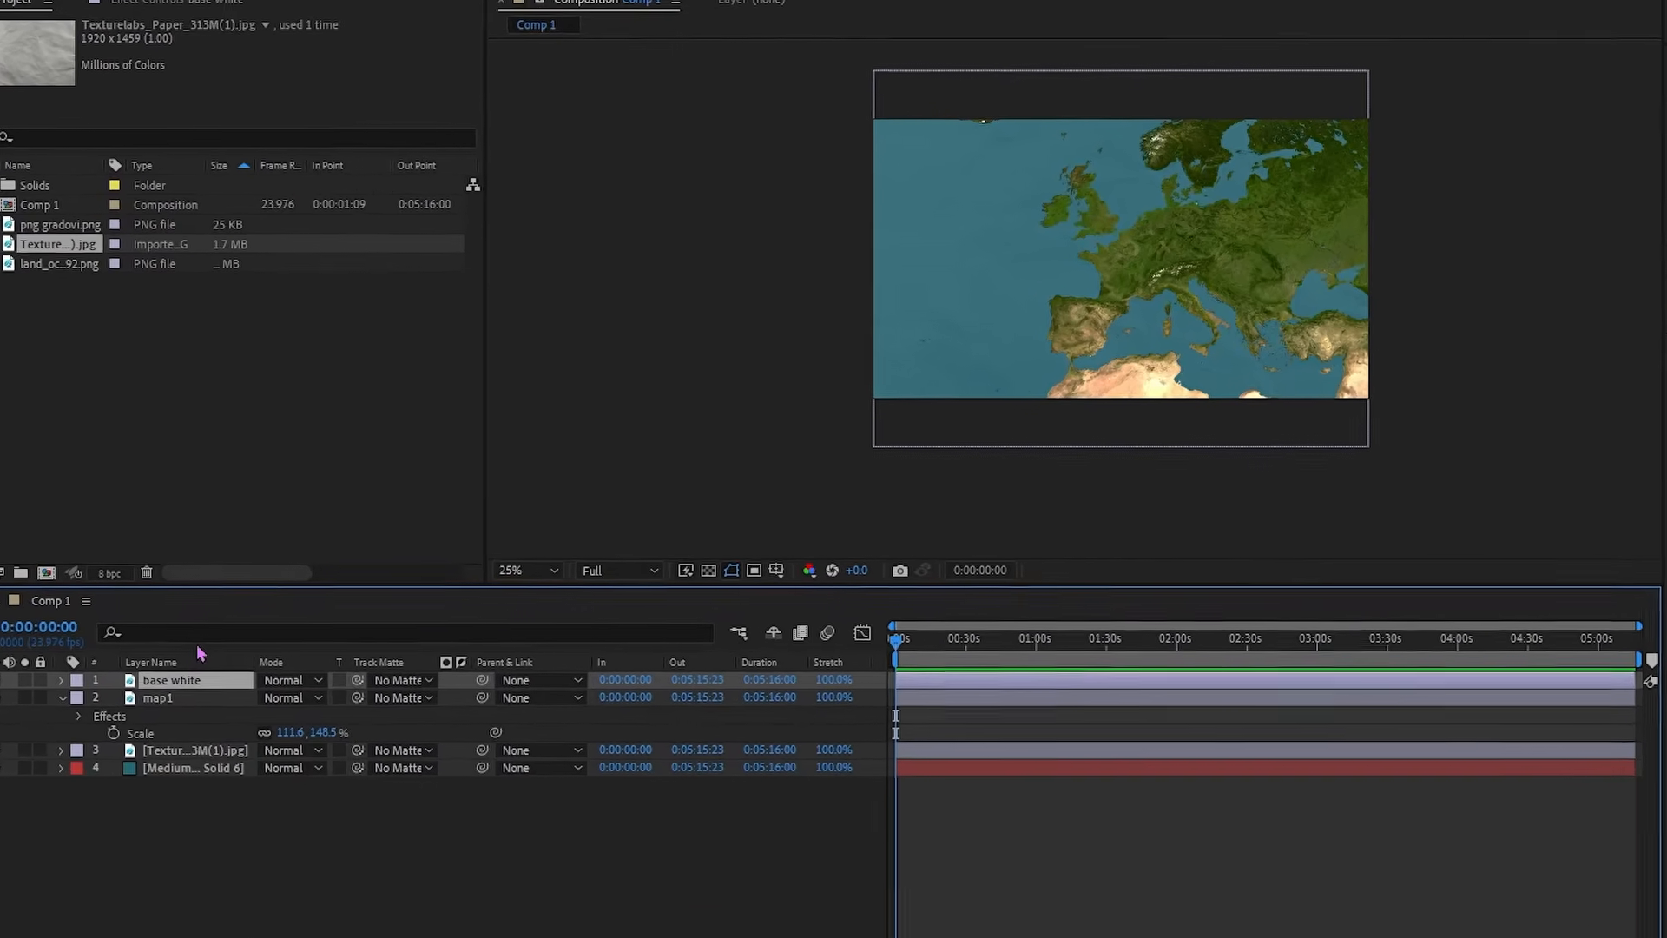
key(ctrl+space)
text(fill)
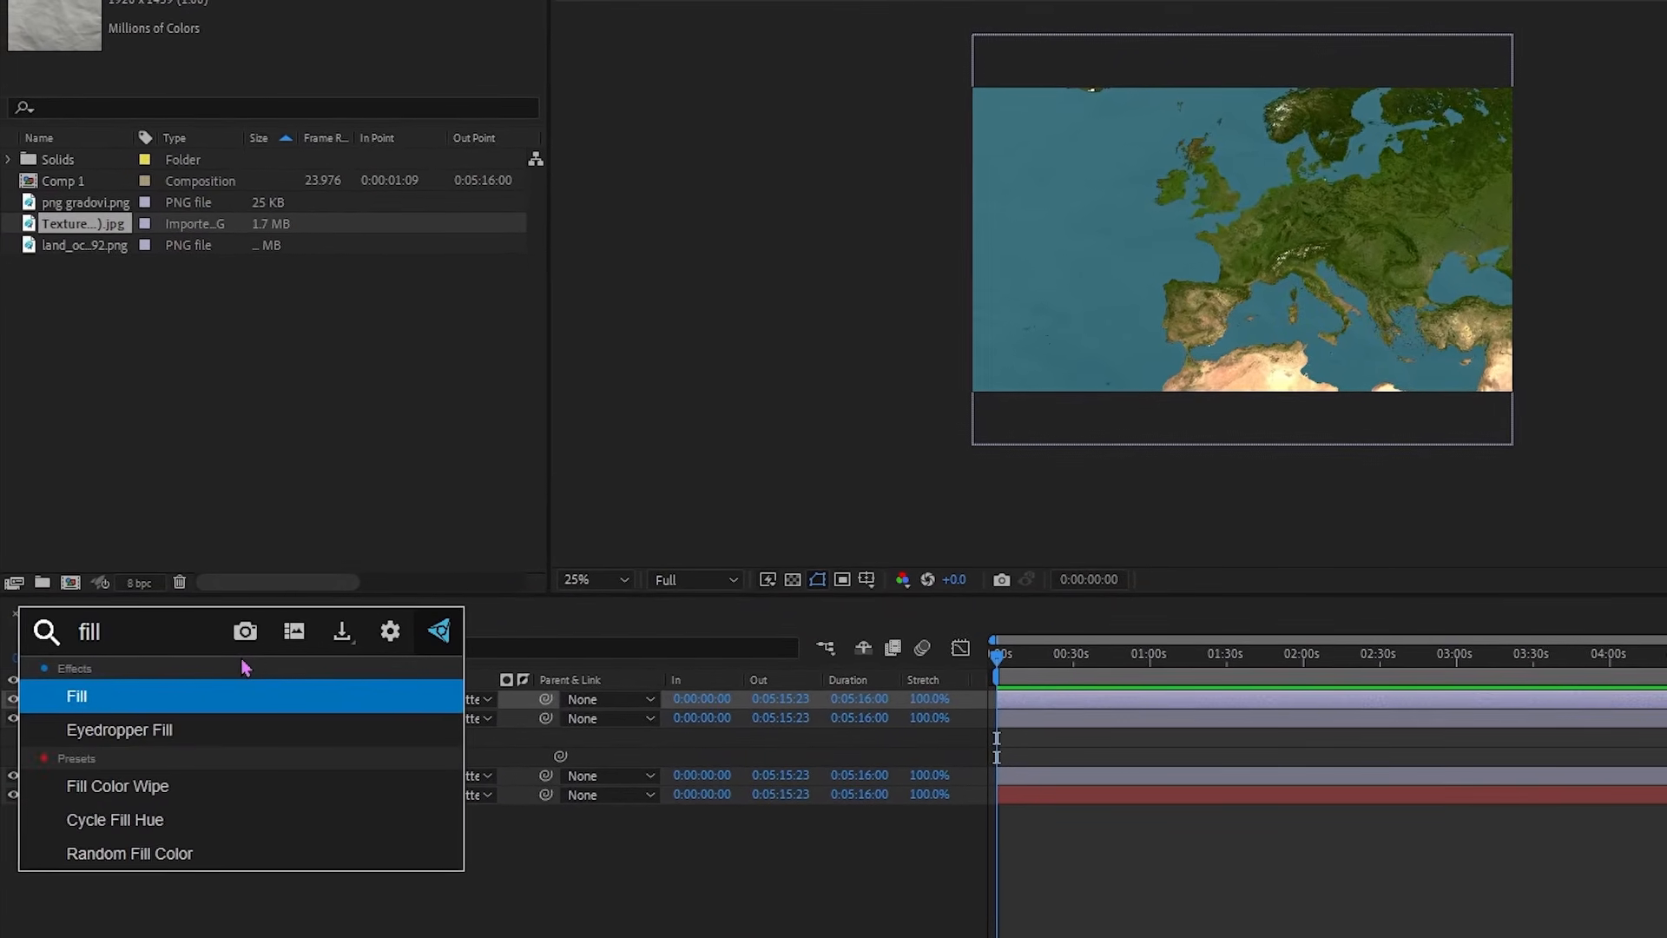
key(Return)
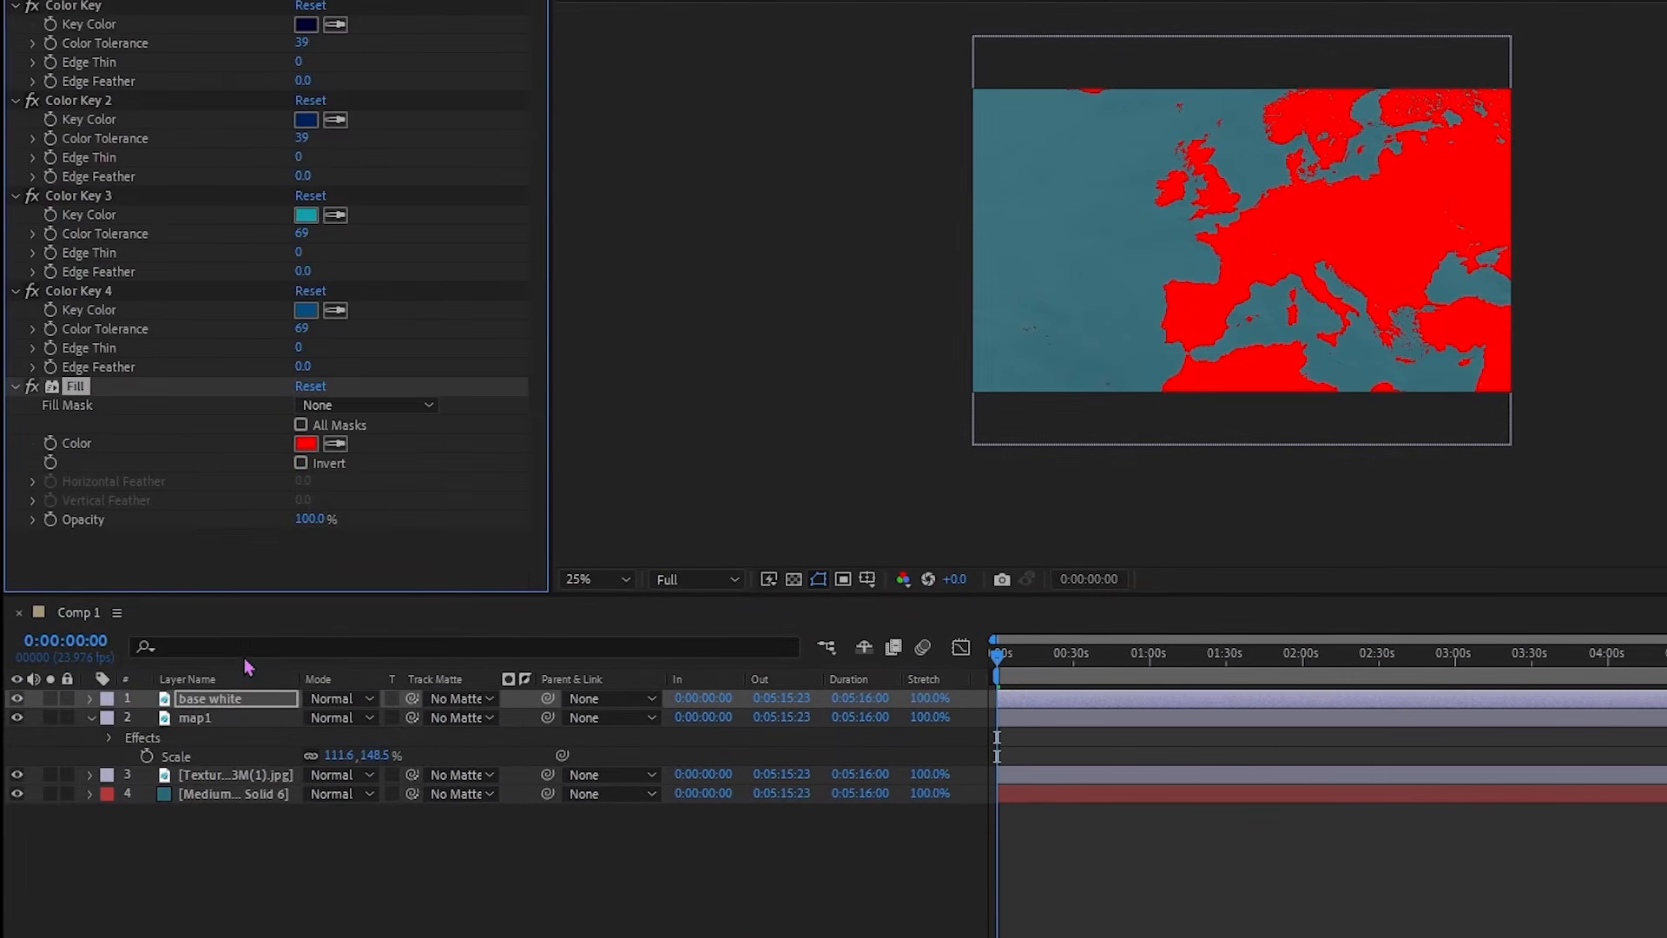
scroll(1297, 258, up, 2)
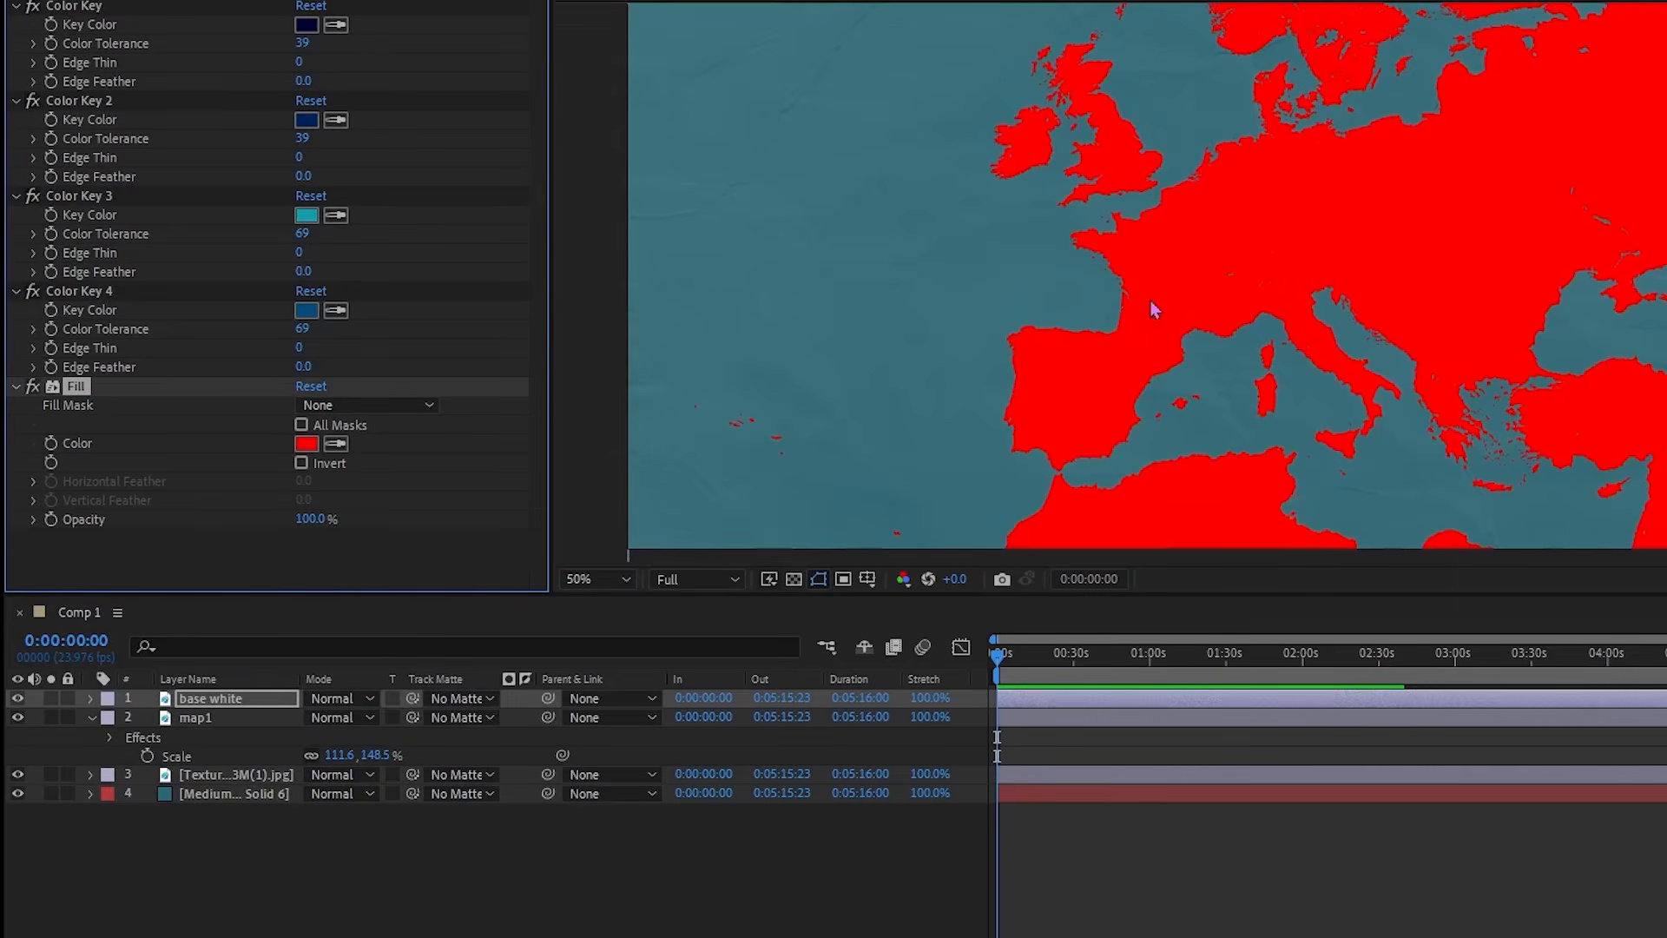
click(305, 444)
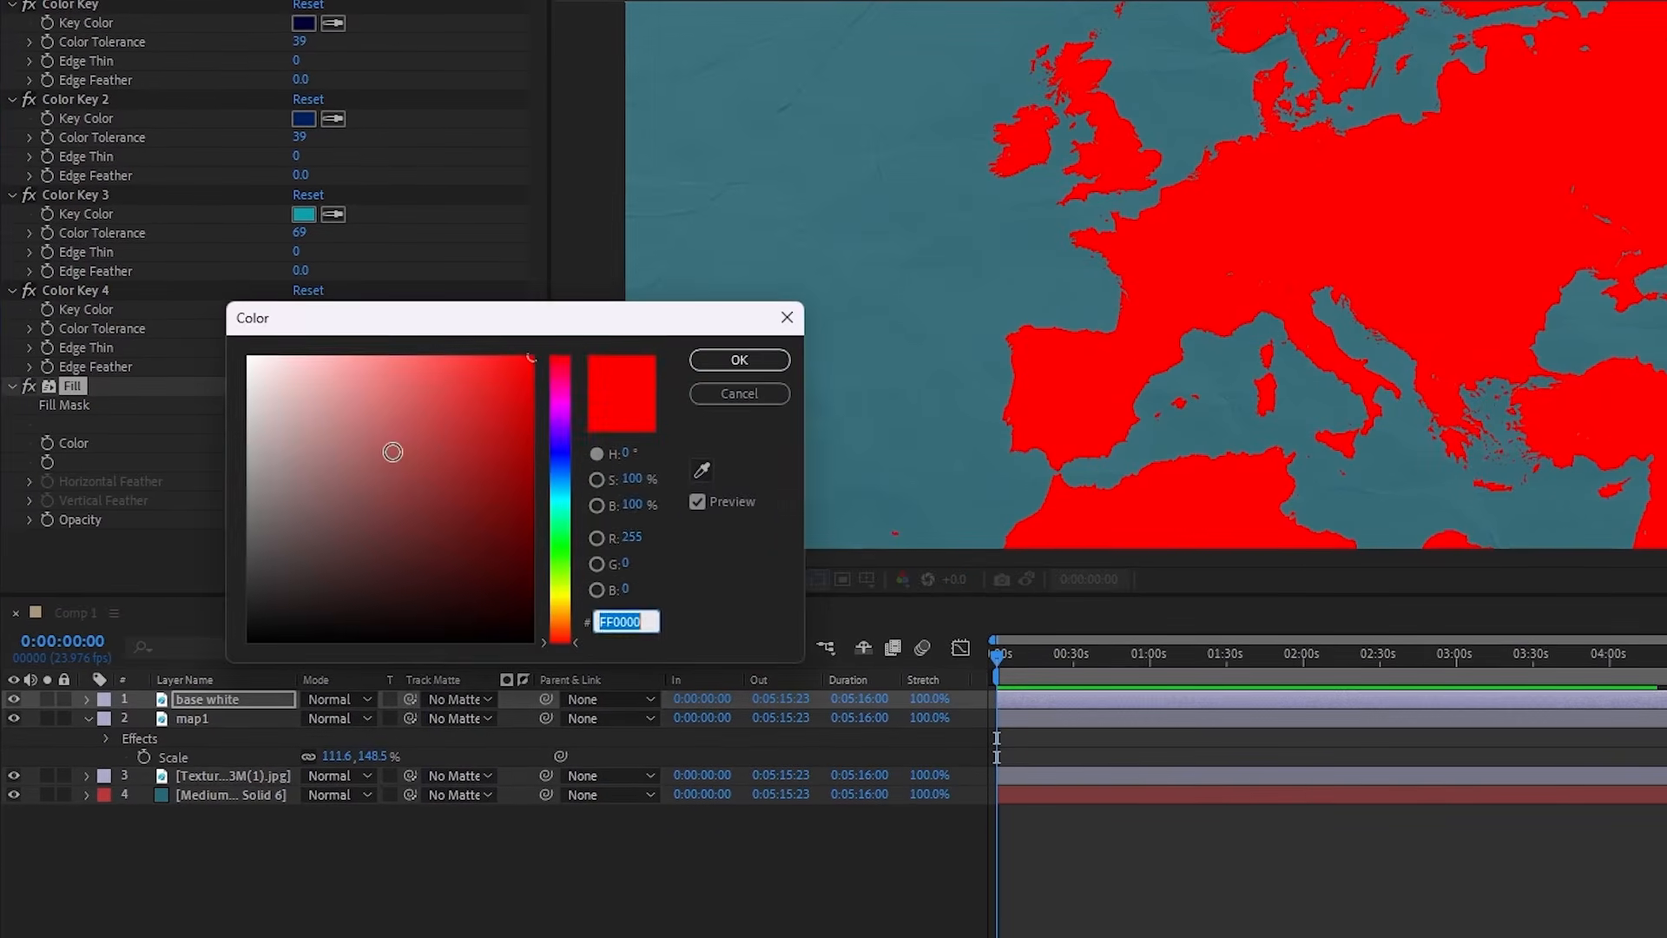
drag(391, 450, 186, 323)
key(Return)
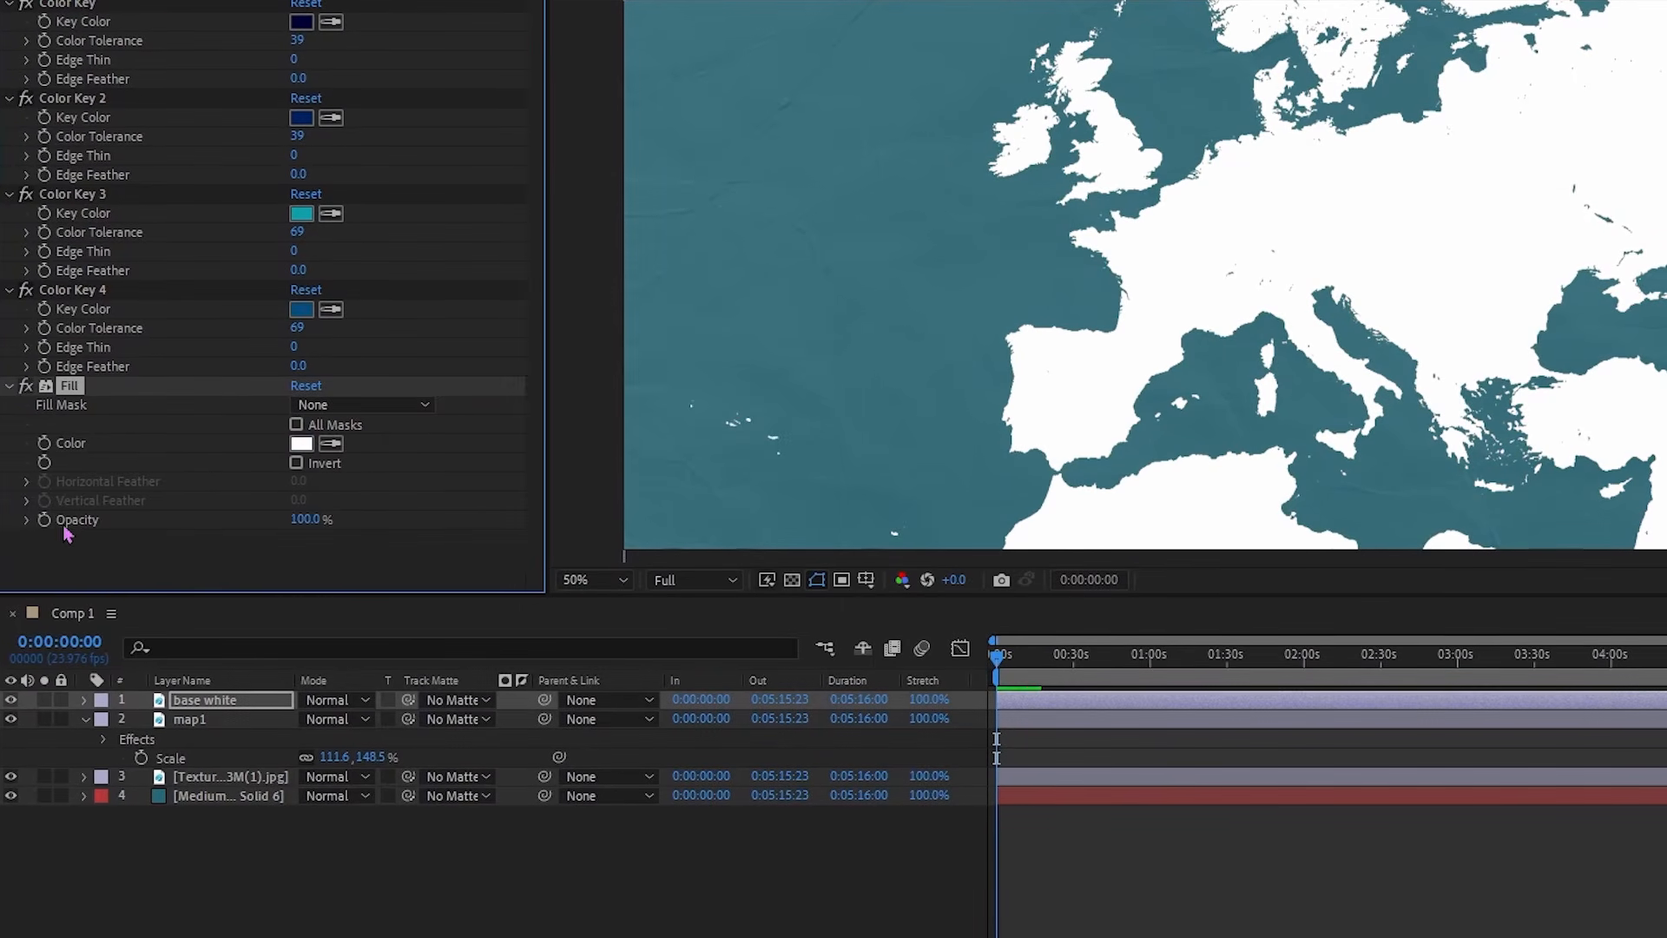
- Set the opacity of the base white layer's Fill effect to 69%
click(300, 520)
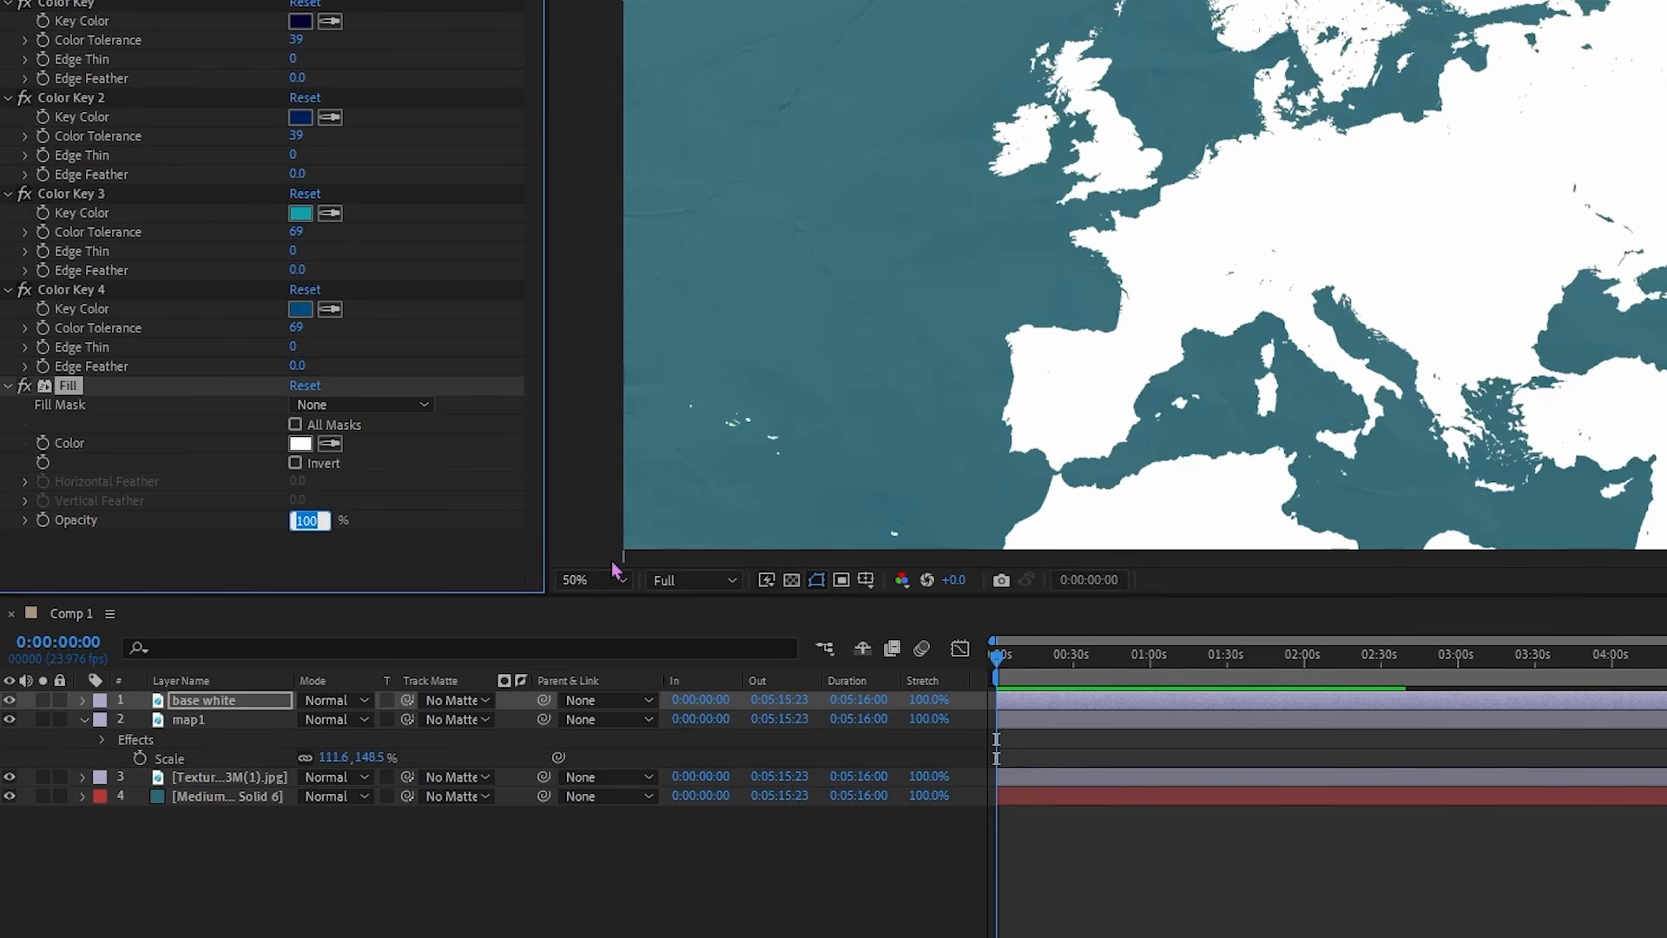
text(60)
key(Return)
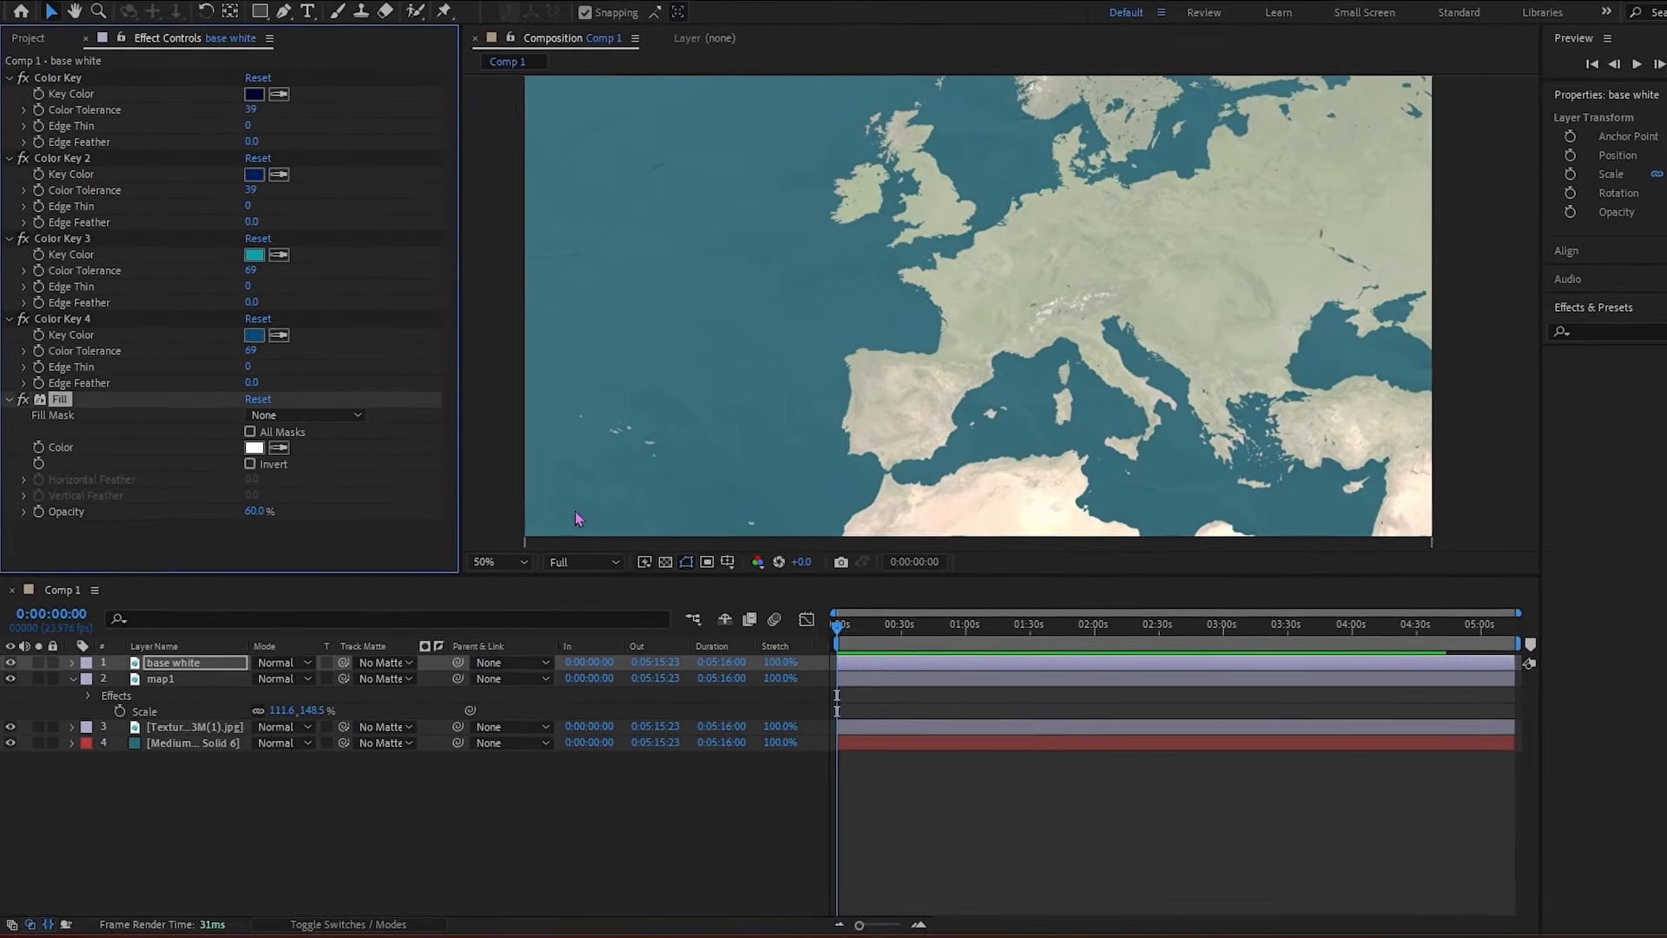
drag(251, 511, 266, 509)
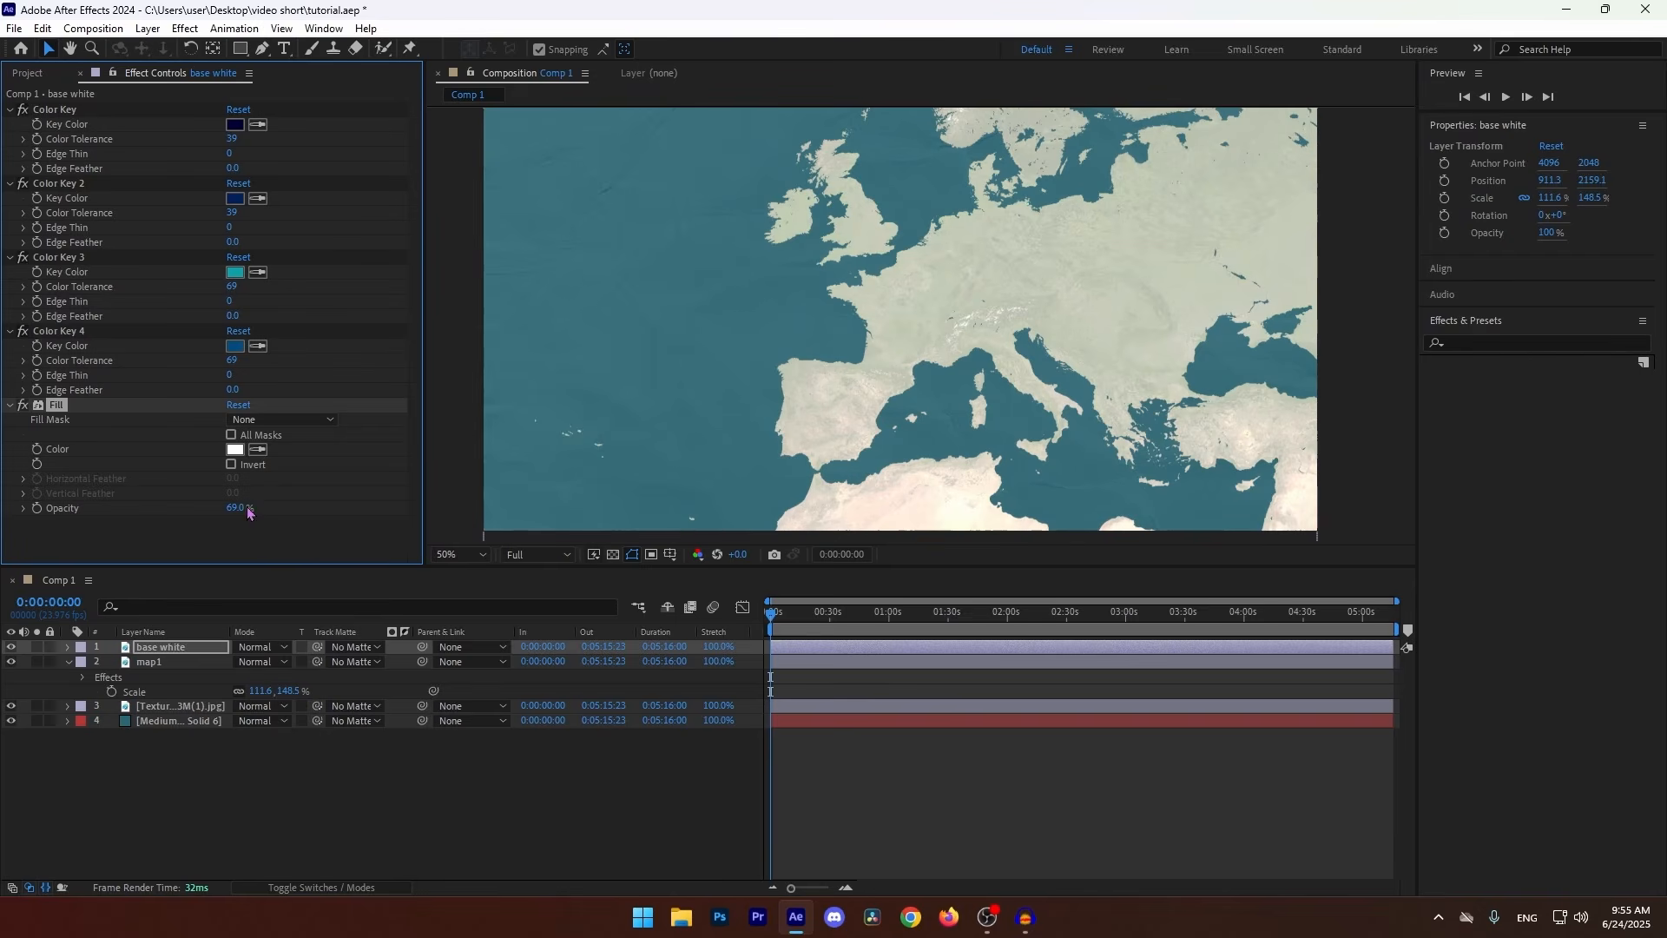
click(528, 755)
click(460, 554)
click(461, 587)
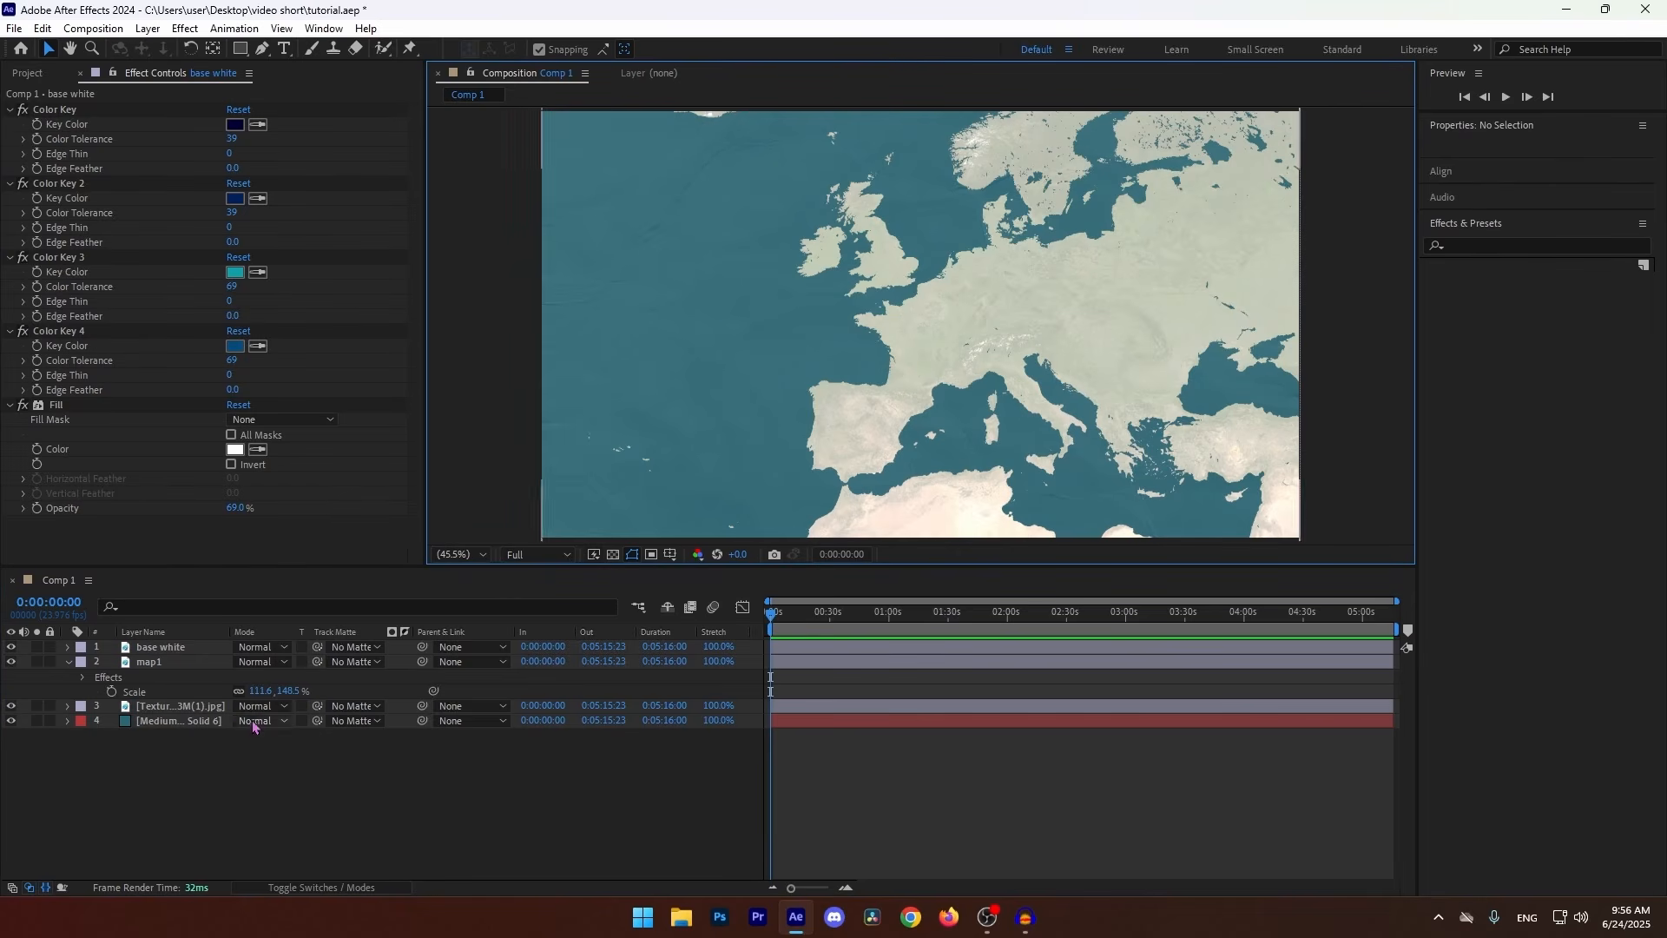
- Duplicate the map1 layer and rename the copy brit
click(156, 665)
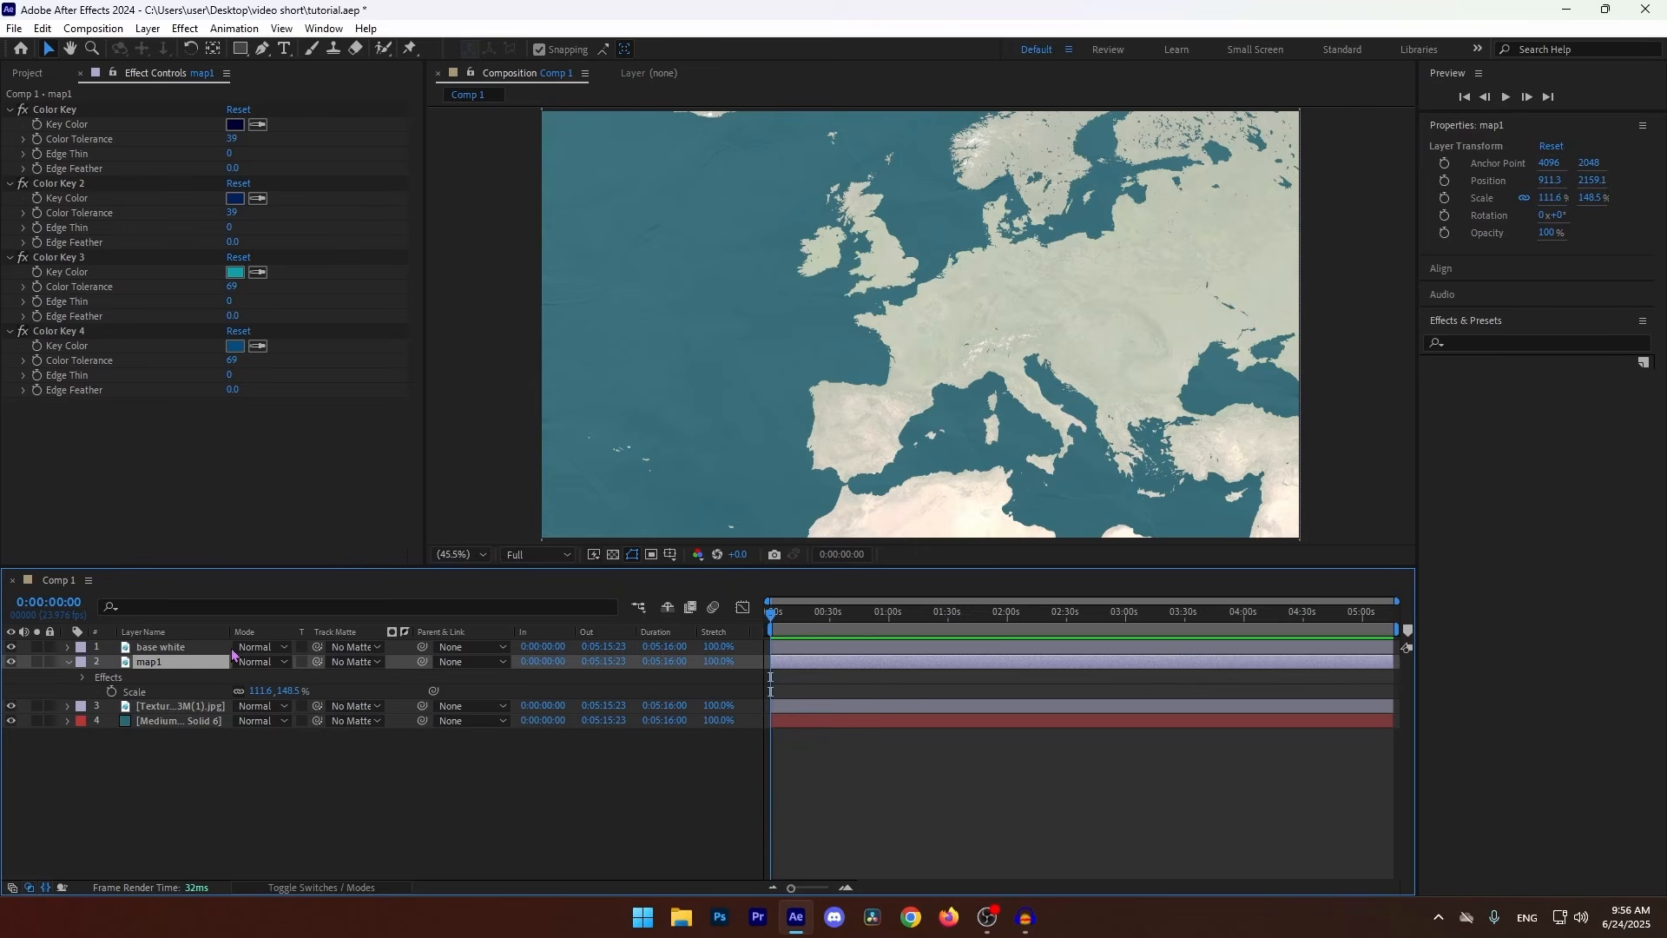
key(ctrl+d)
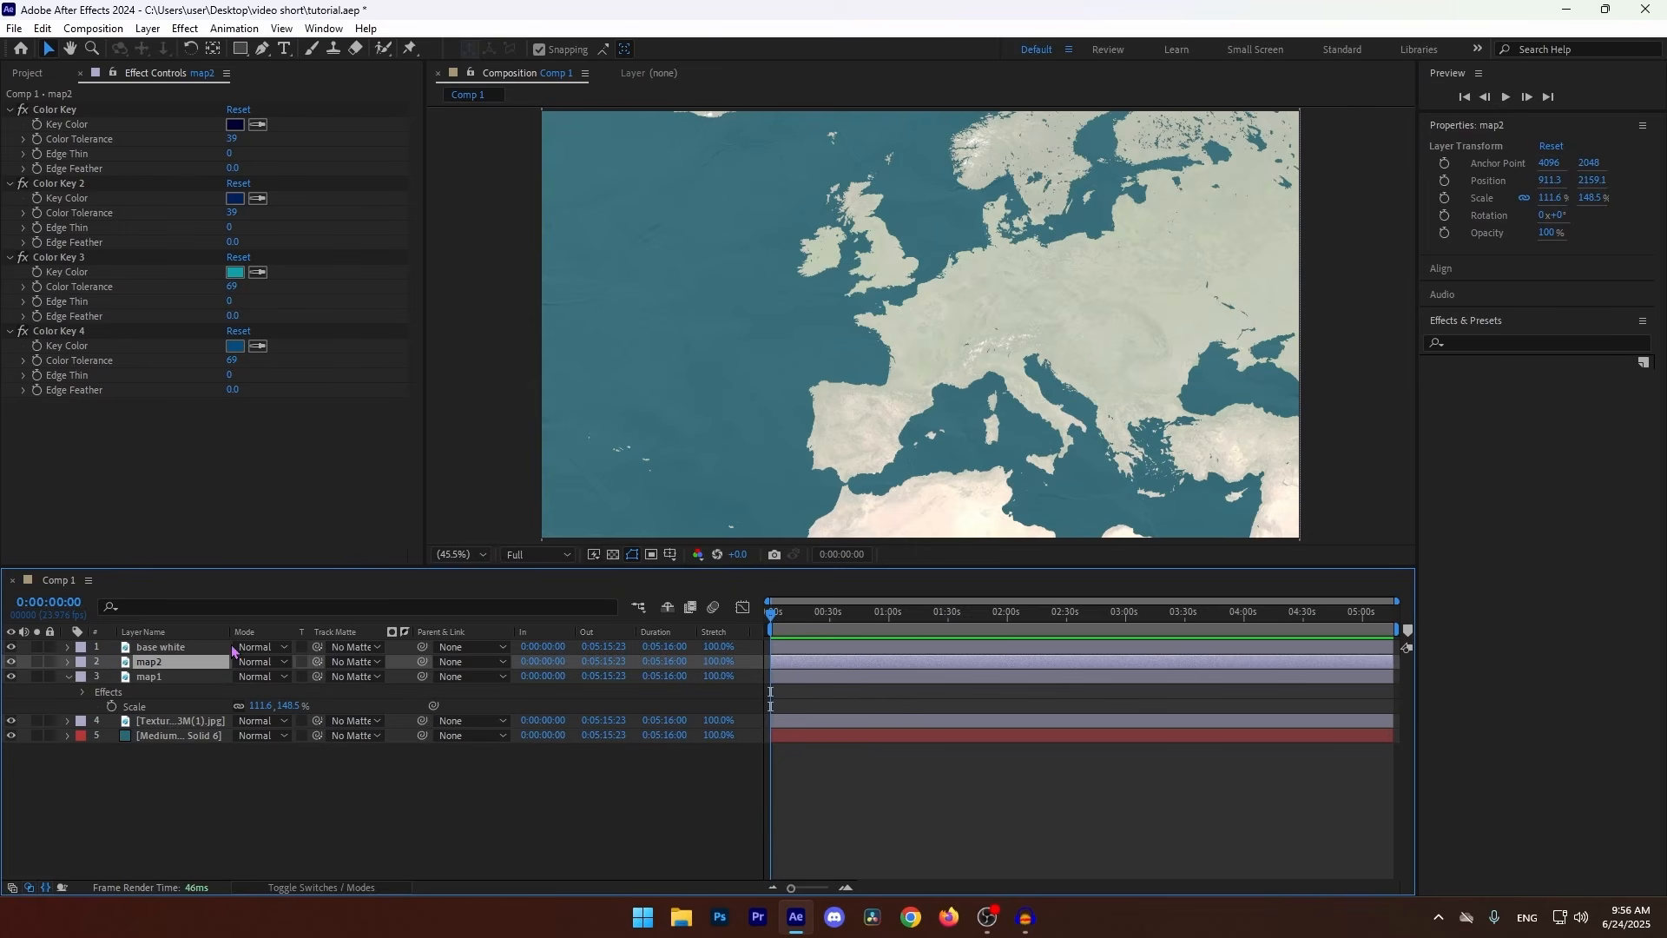
right_click(163, 663)
click(208, 653)
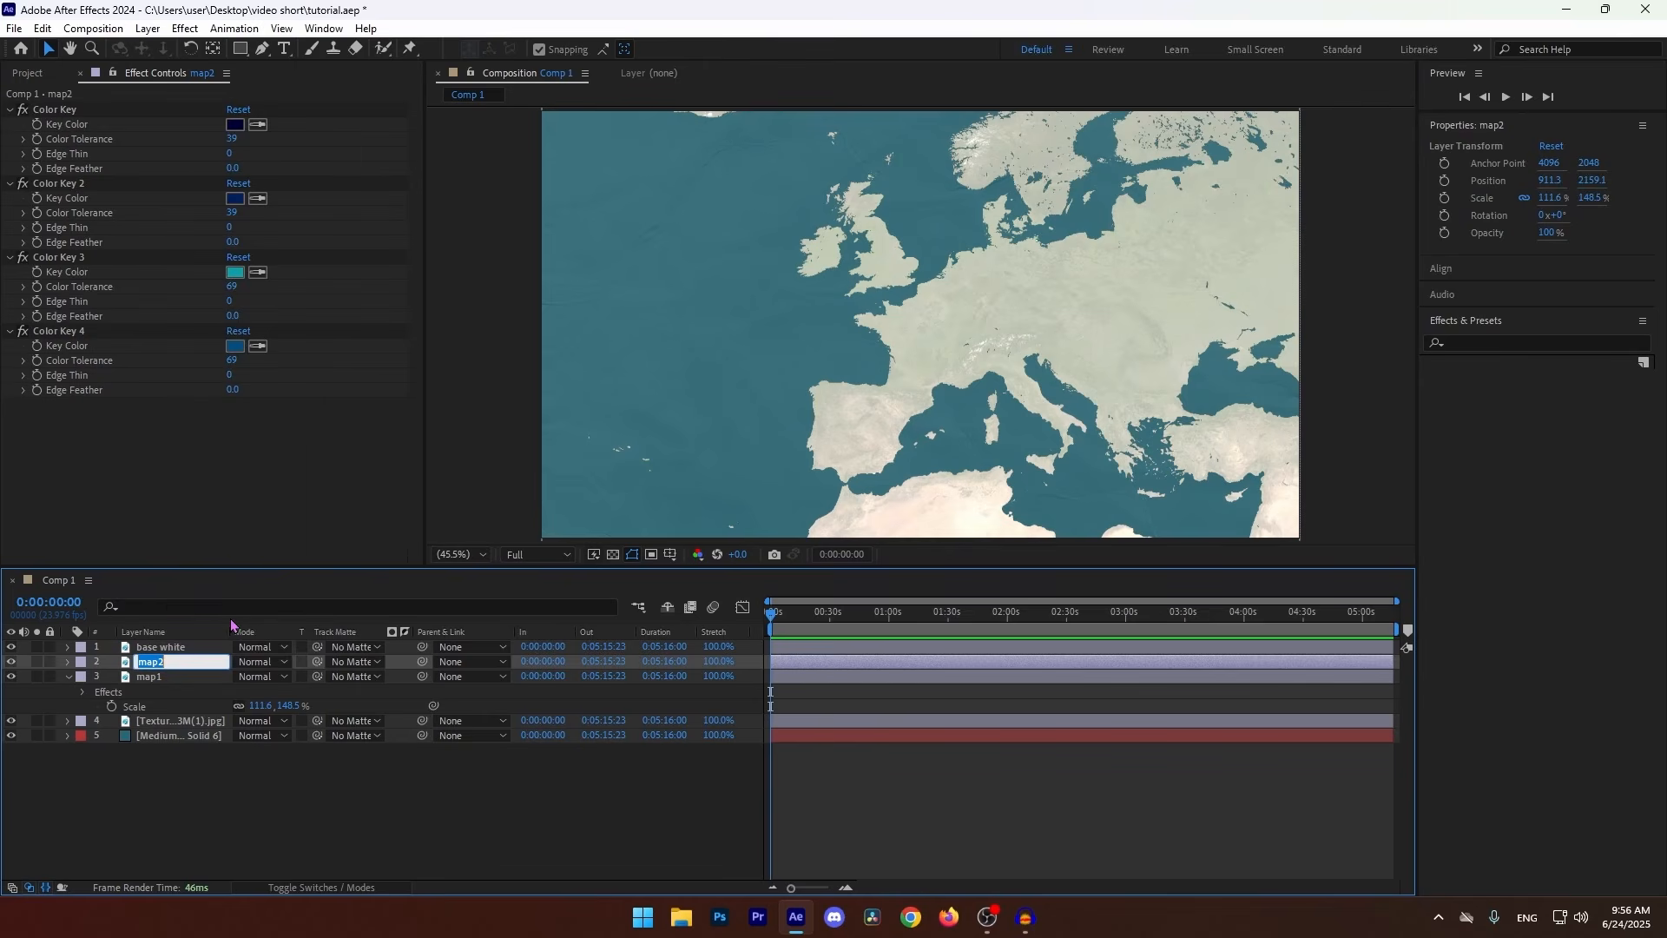
text(brit)
key(Return)
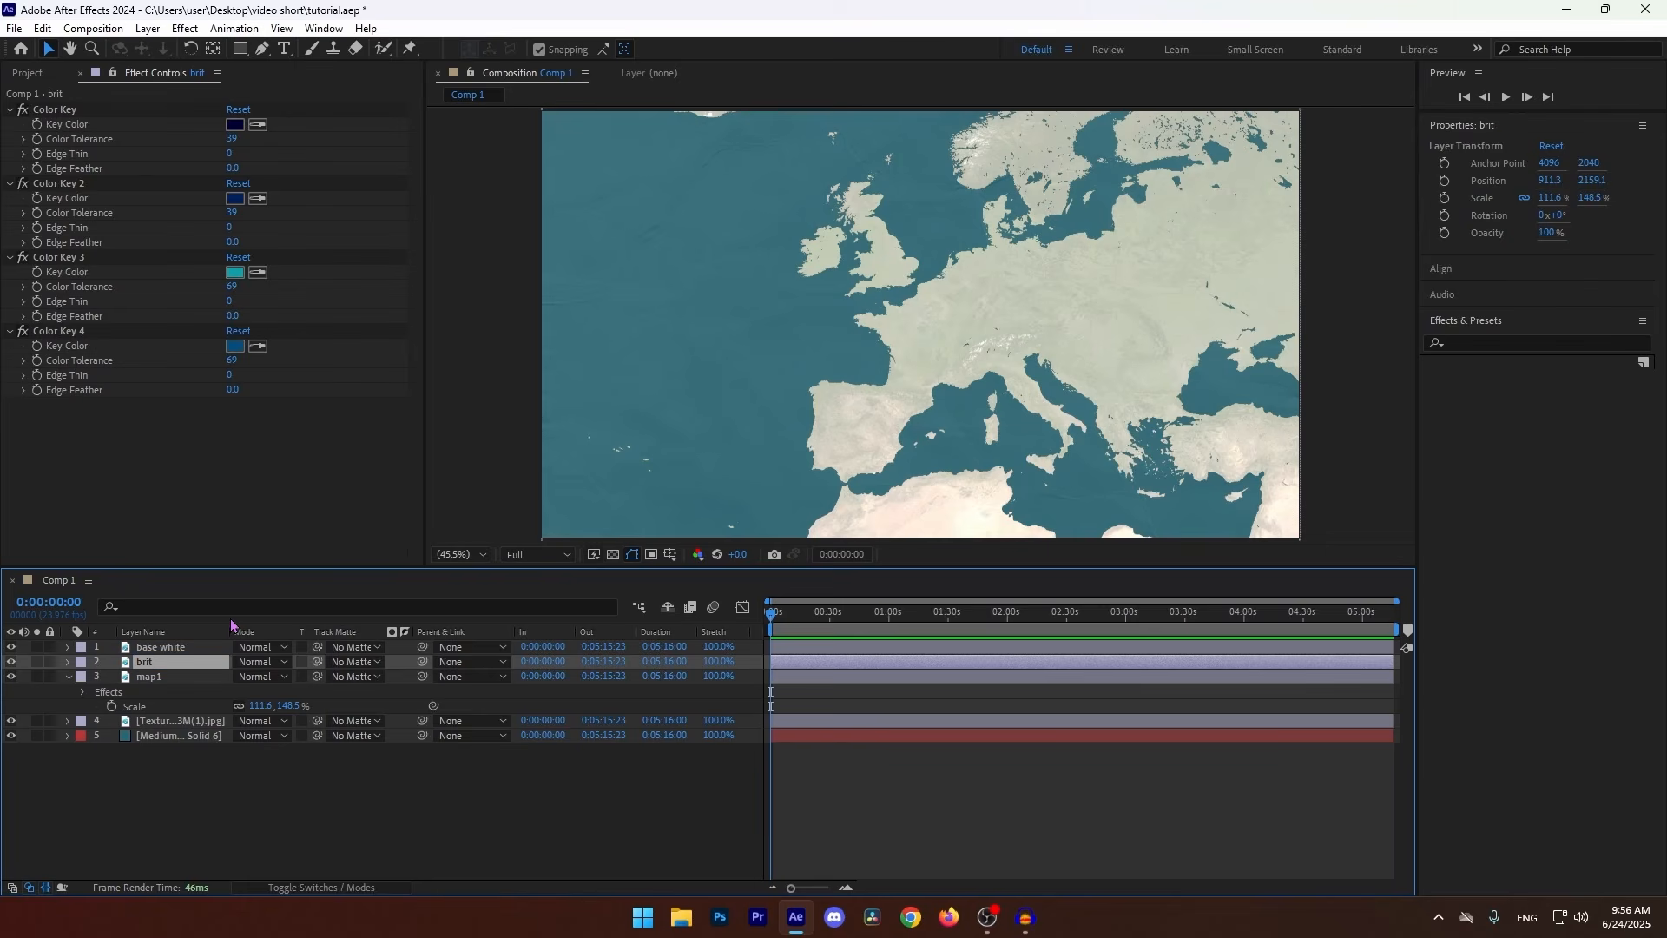
- Draw a closed Pen tool mask around Great Britain and Ireland on the brit layer
click(262, 48)
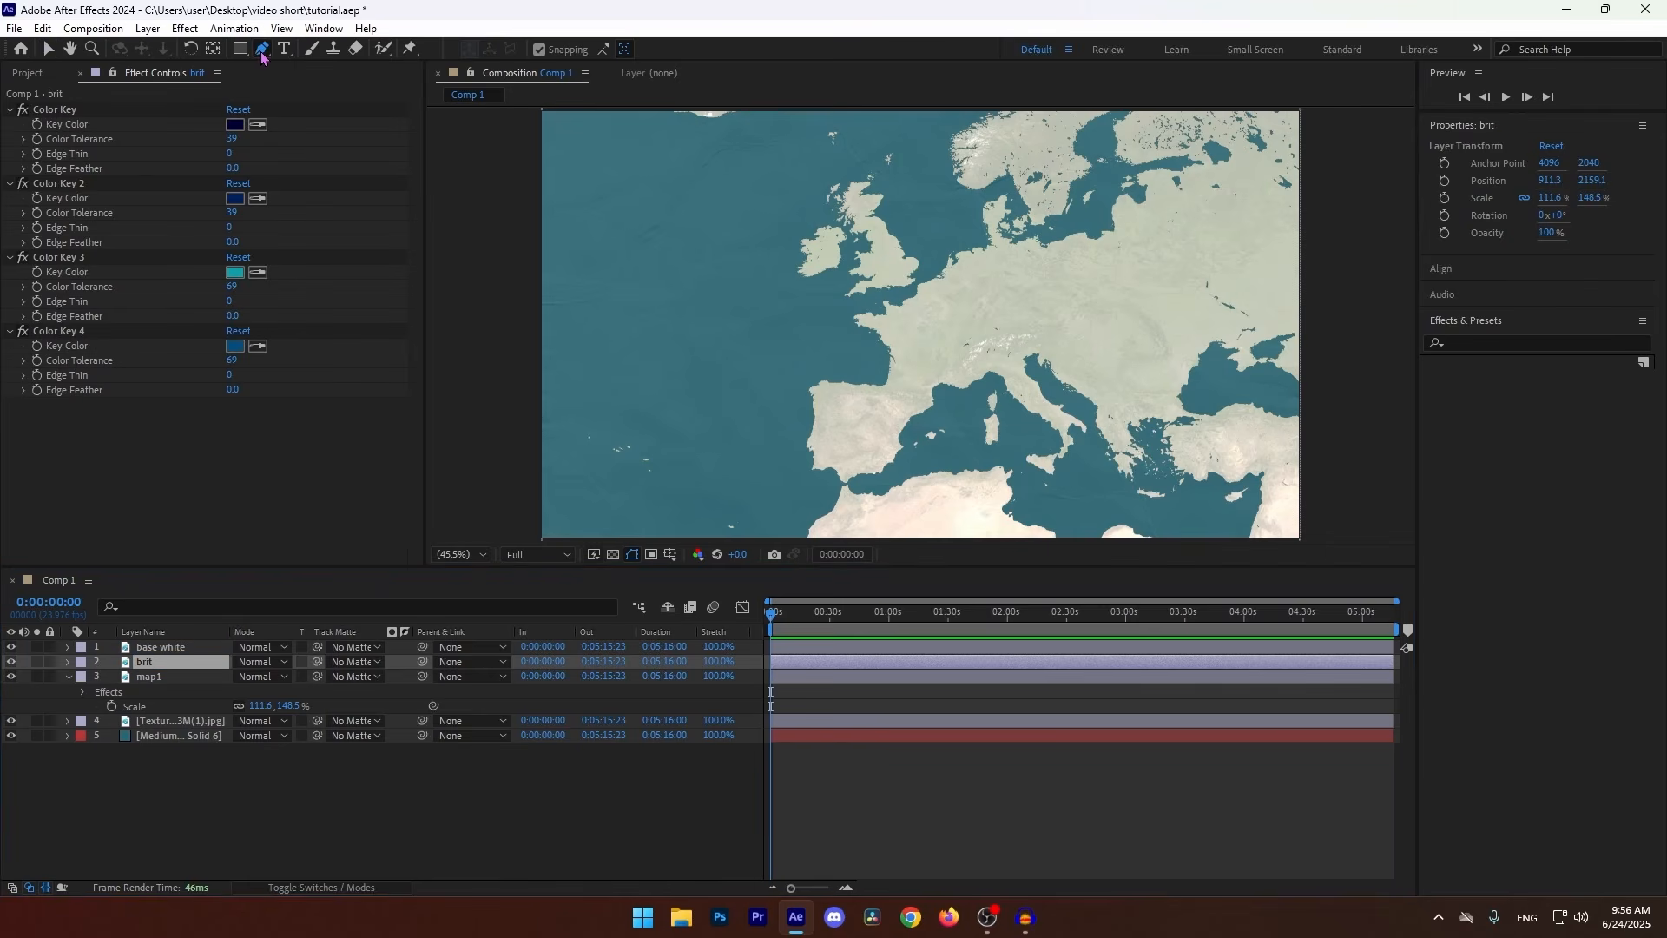
scroll(930, 316, up, 3)
click(1005, 363)
click(982, 405)
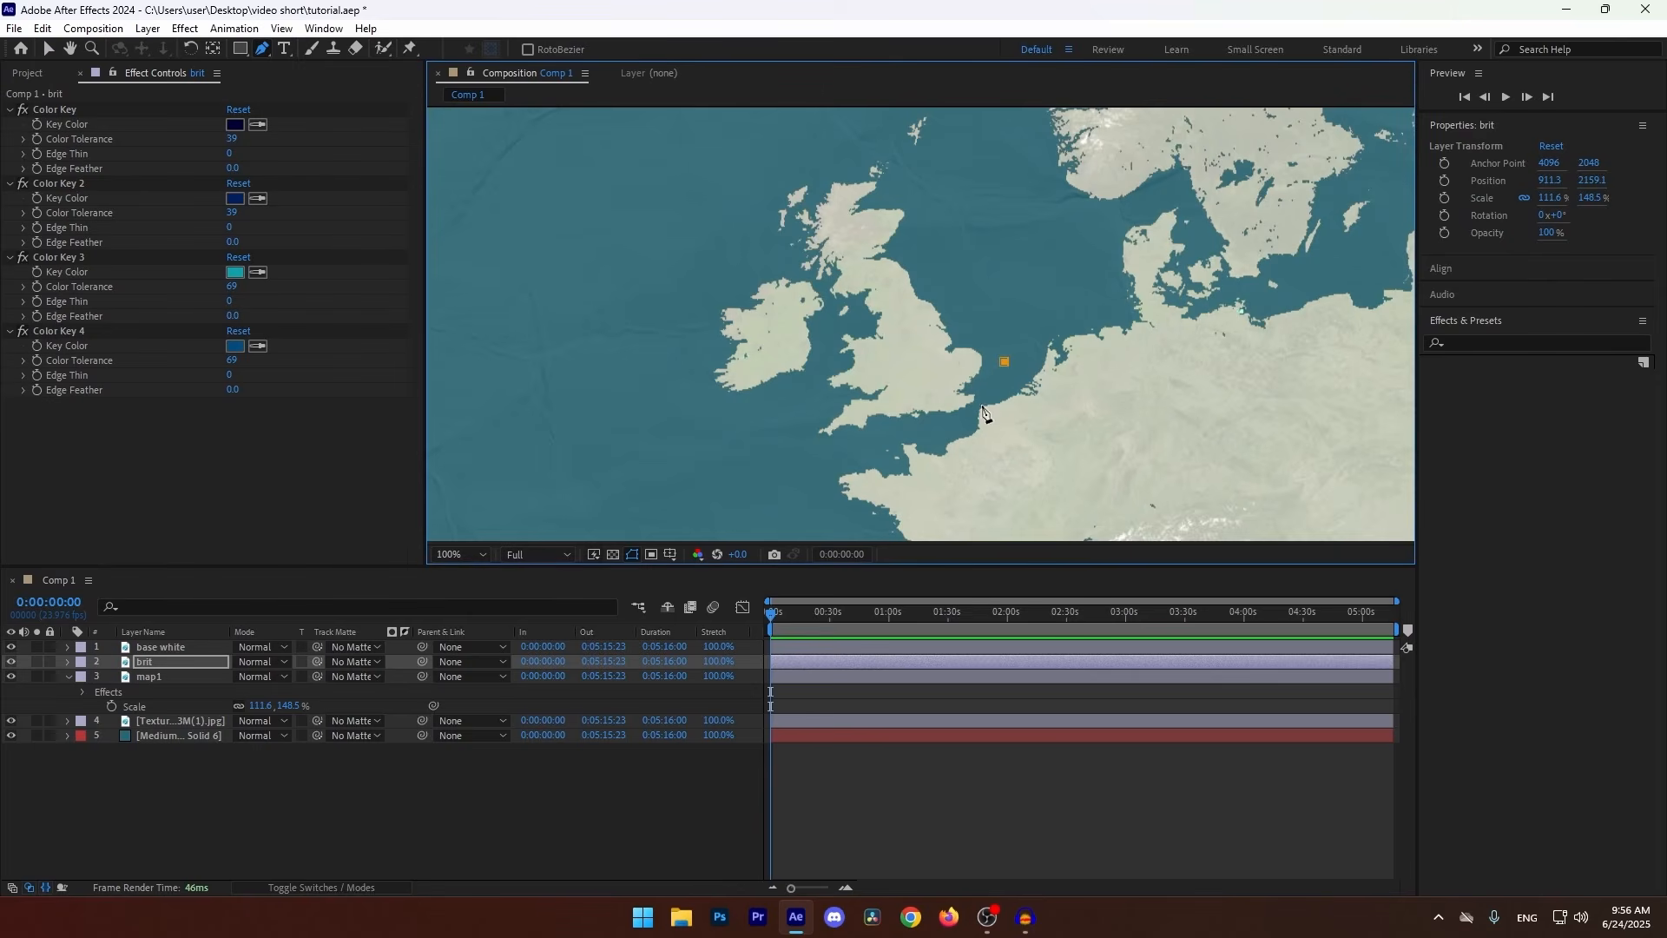
click(946, 426)
click(896, 438)
click(840, 447)
click(708, 446)
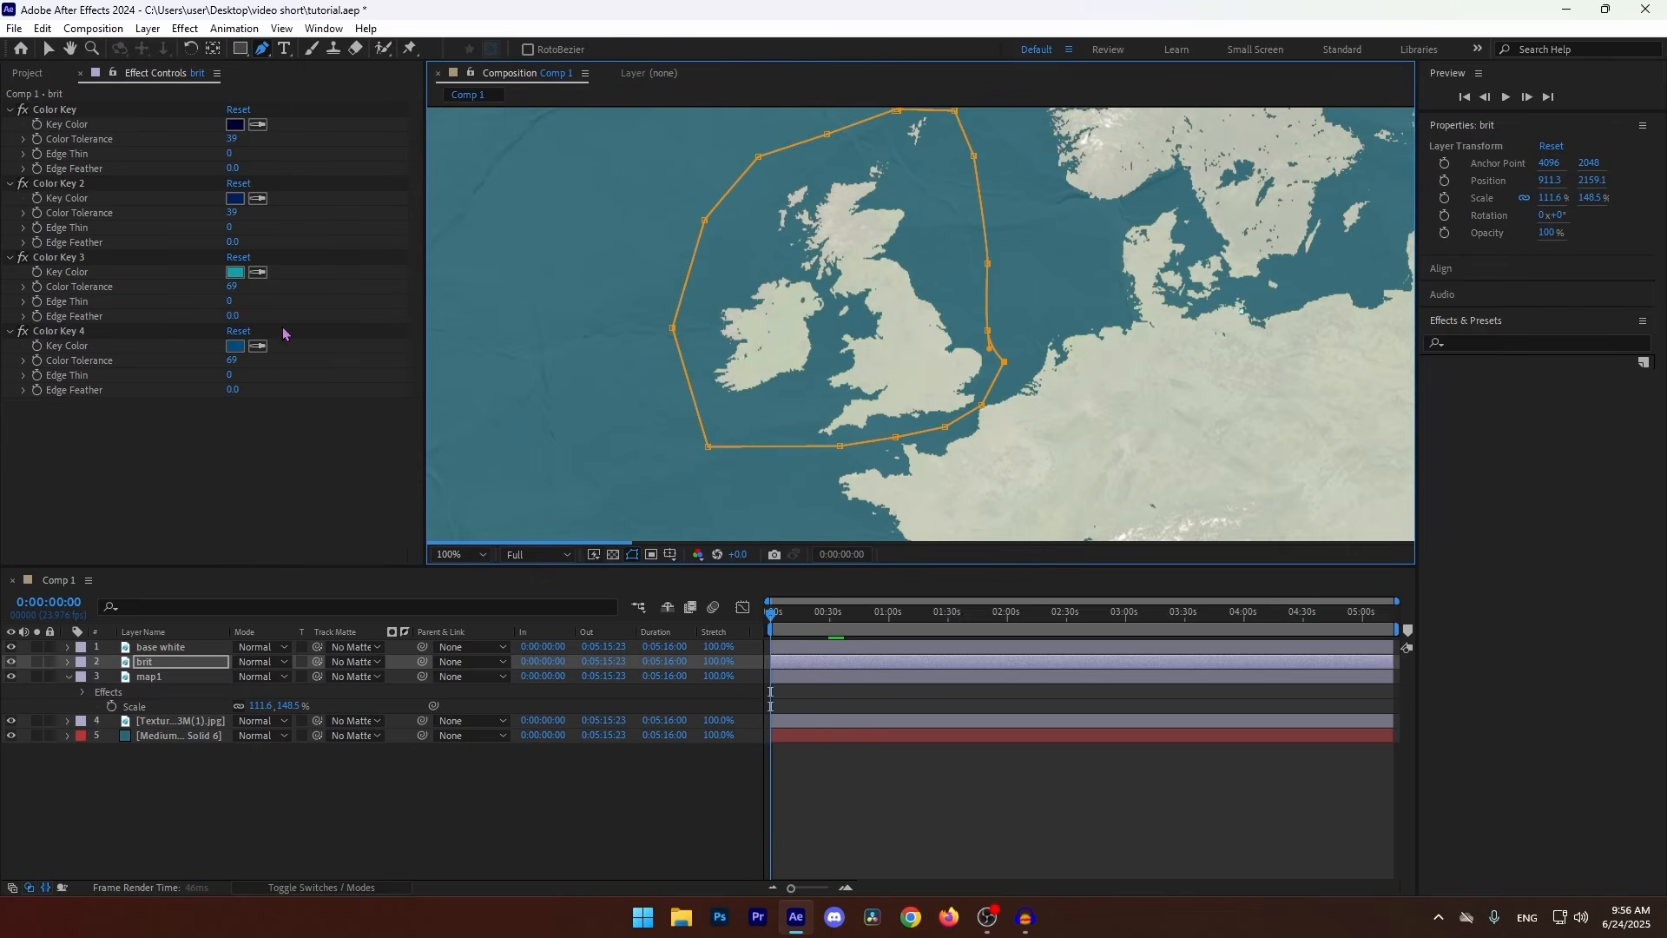
- Apply a Fill effect to the brit layer and set the effect's opacity to 57%
click(177, 666)
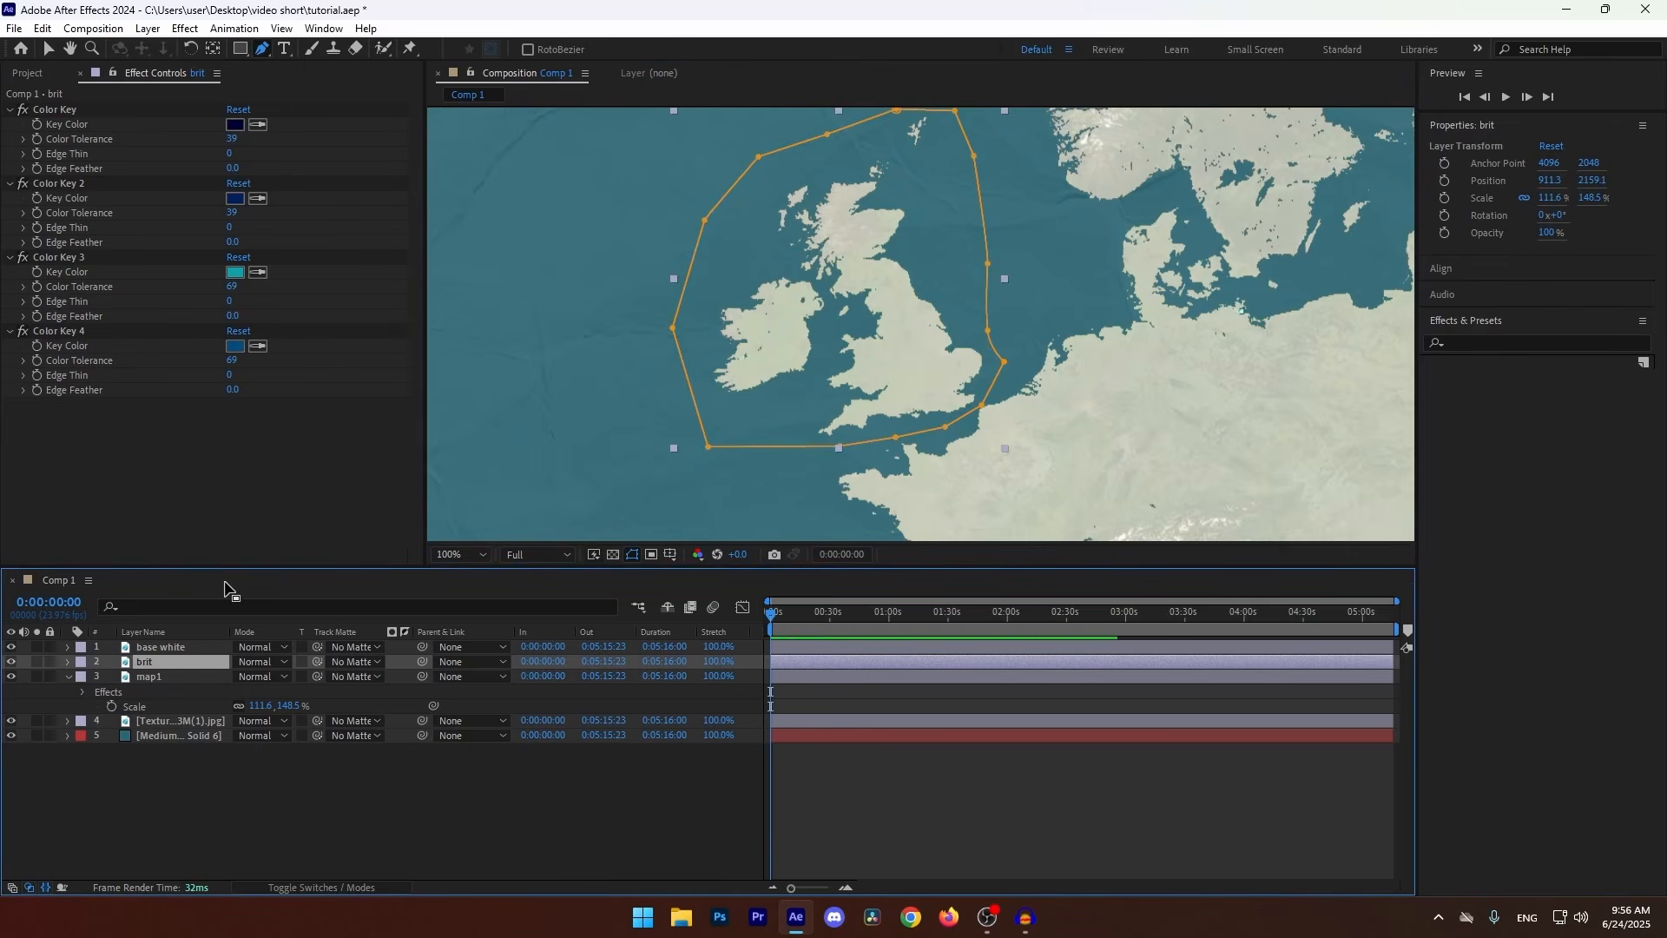
key(ctrl+space)
text(fill)
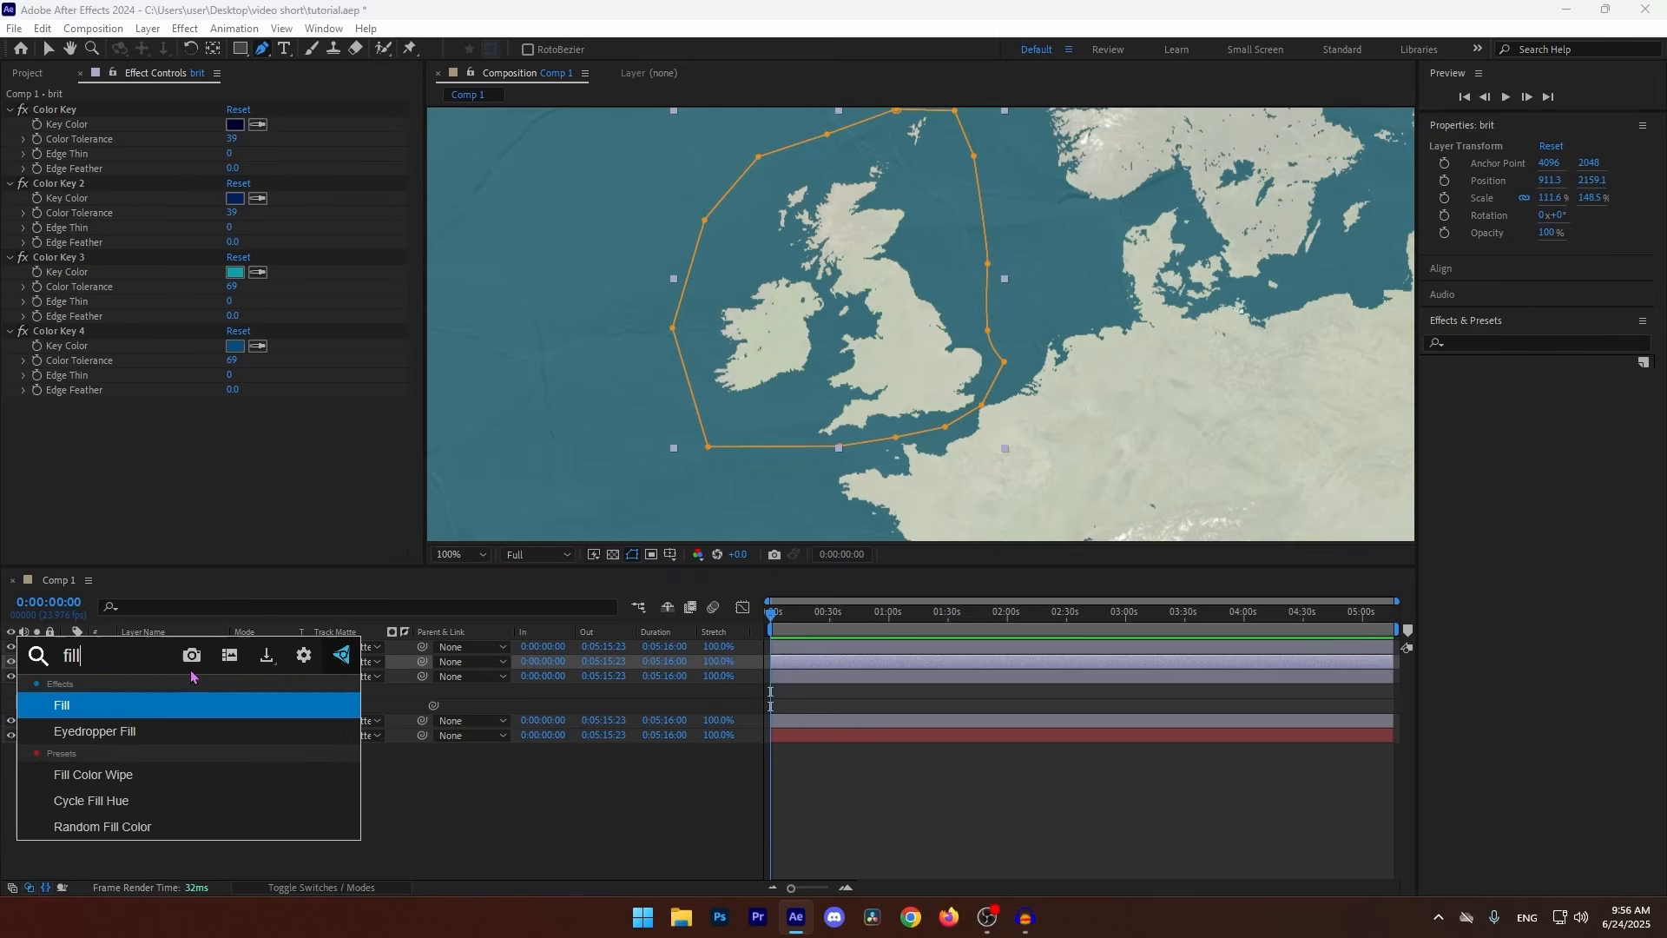
key(Return)
click(242, 510)
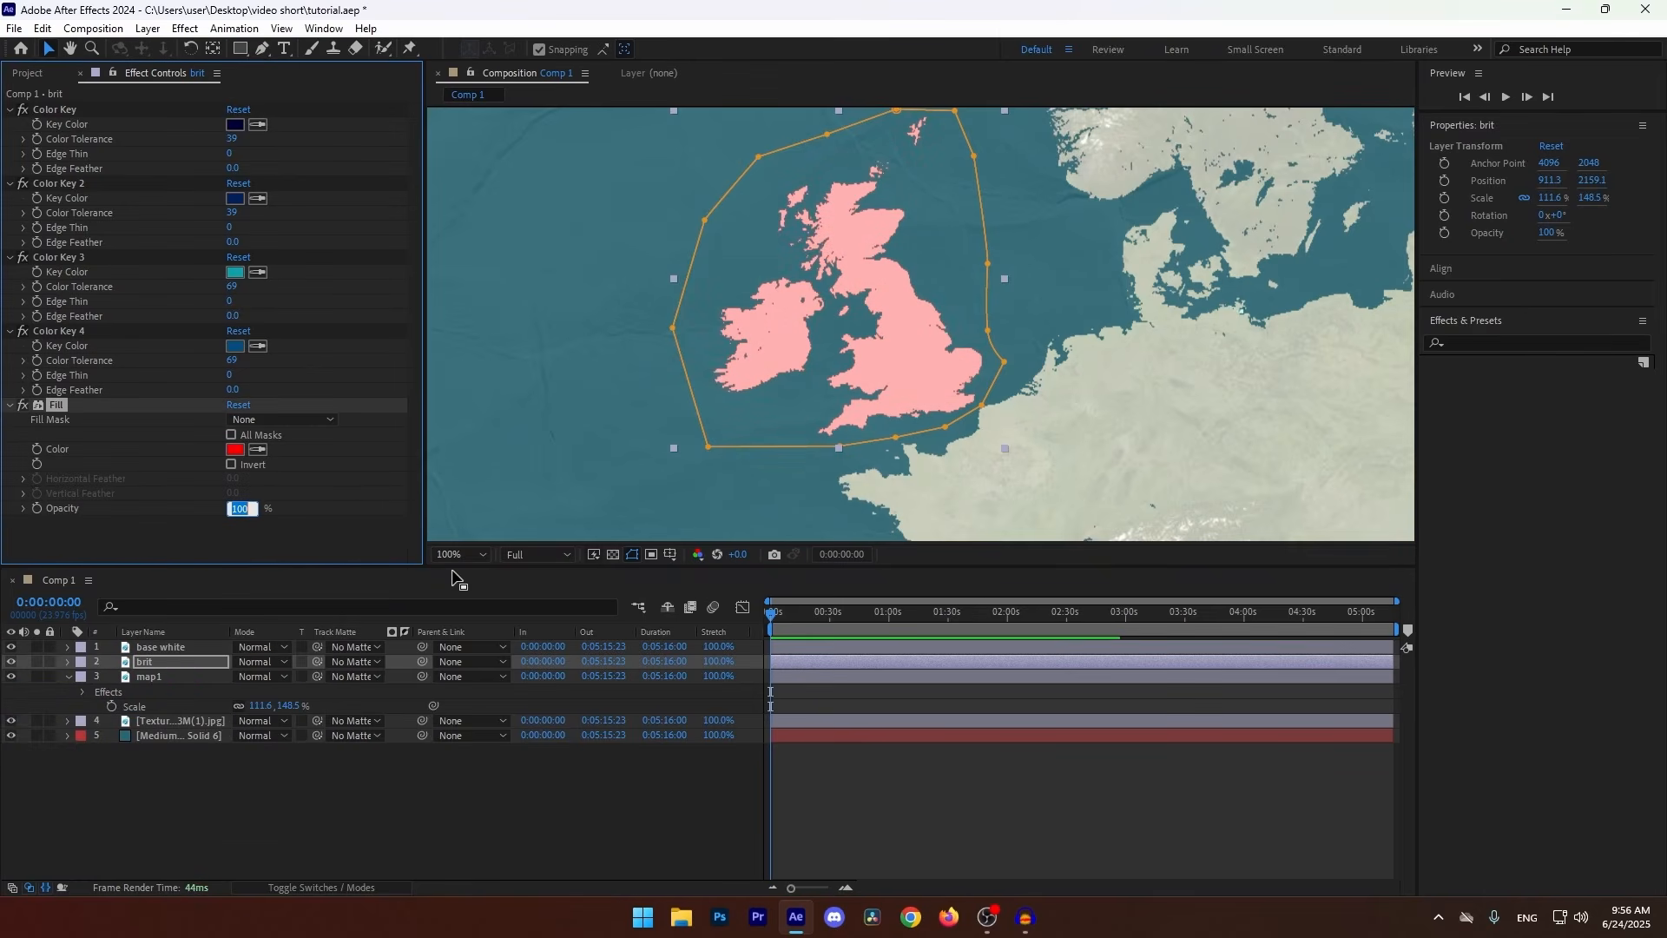
text(70)
key(Return)
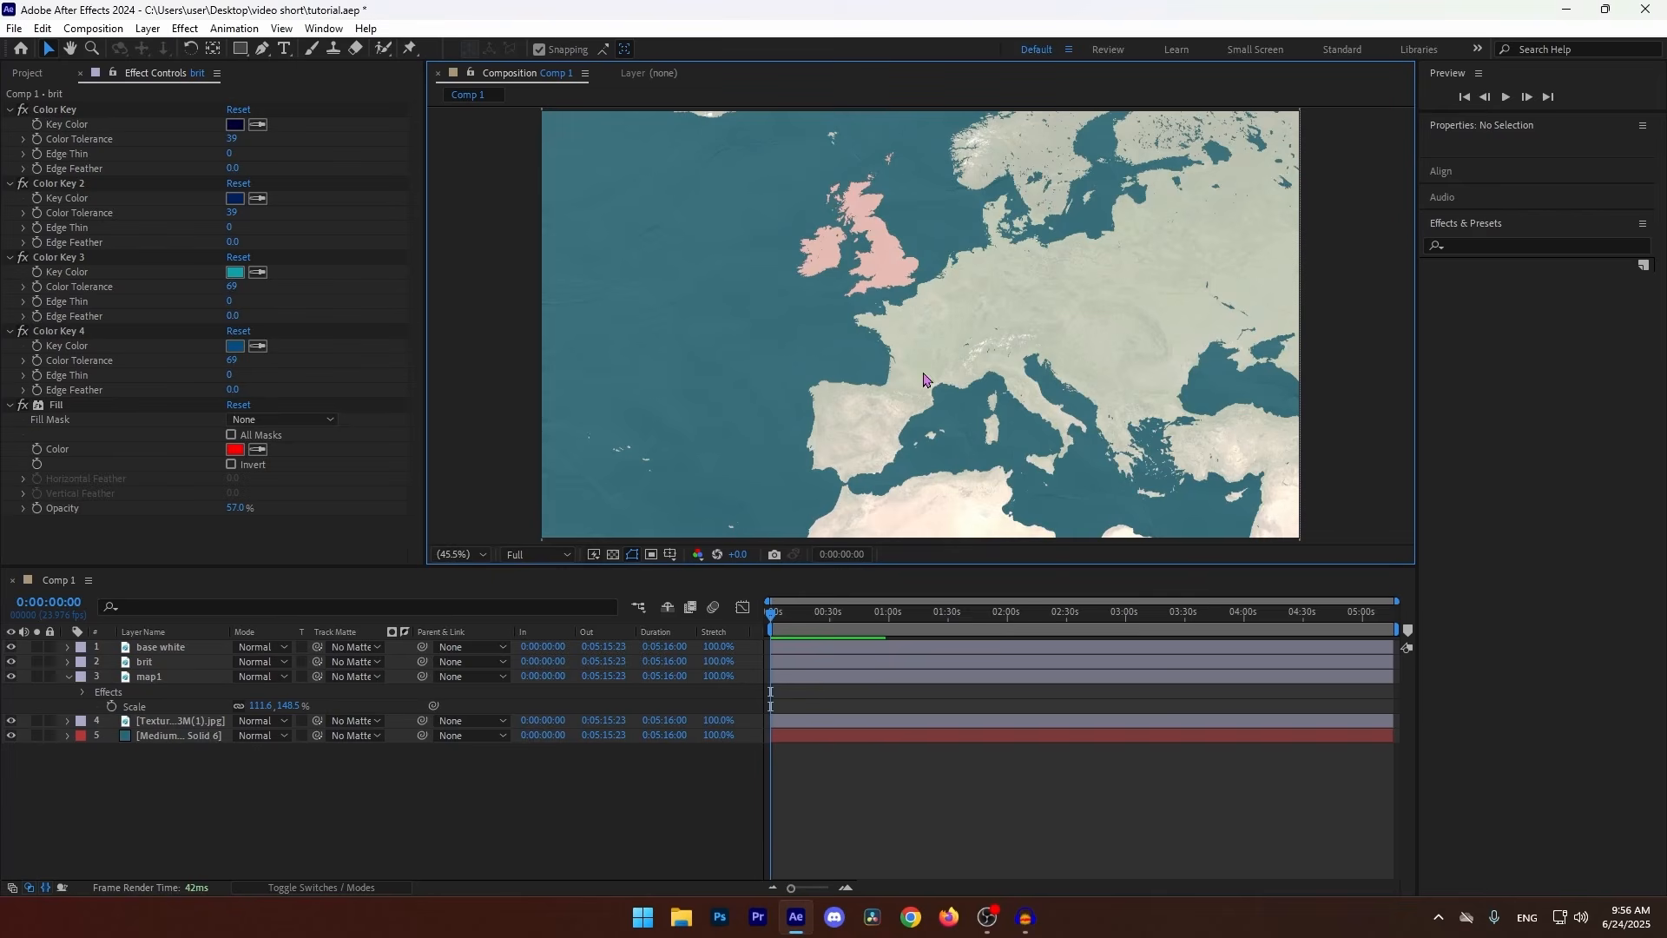
- Duplicate the map1 layer again to get a separate copy for Spain
scroll(994, 371, up, 1)
click(178, 677)
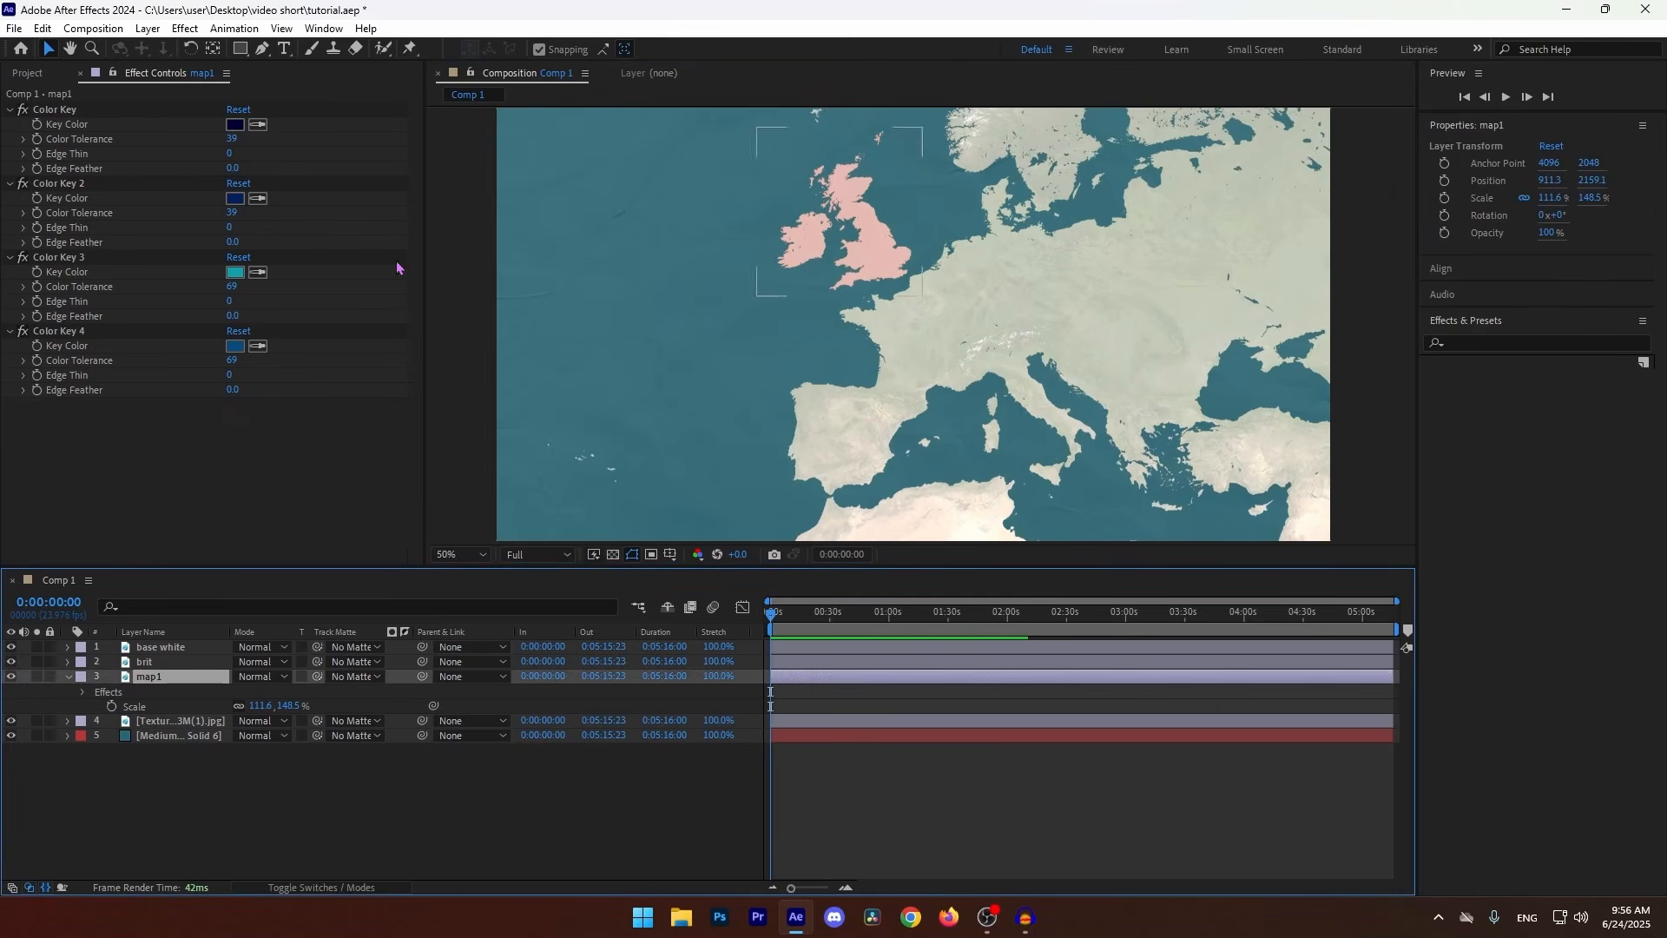
key(ctrl+d)
- Draw a closed Pen tool mask around Spain on the map2 layer, following the Portuguese and French borders and enclosing the Balearic Islands
click(261, 49)
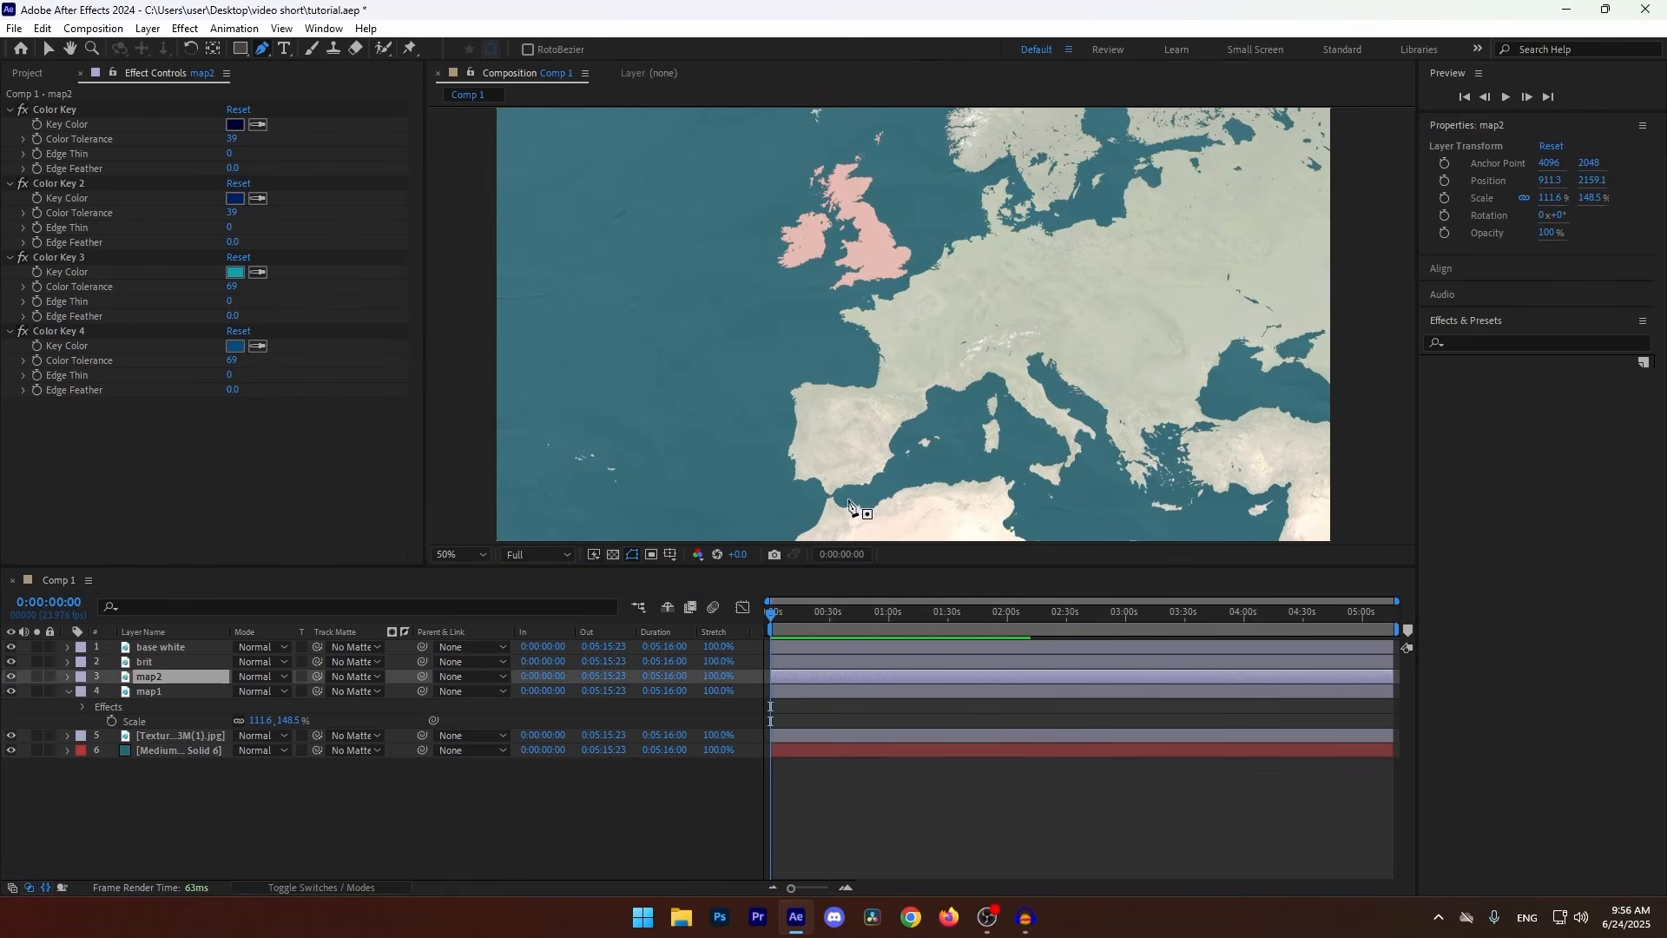
scroll(855, 511, up, 4)
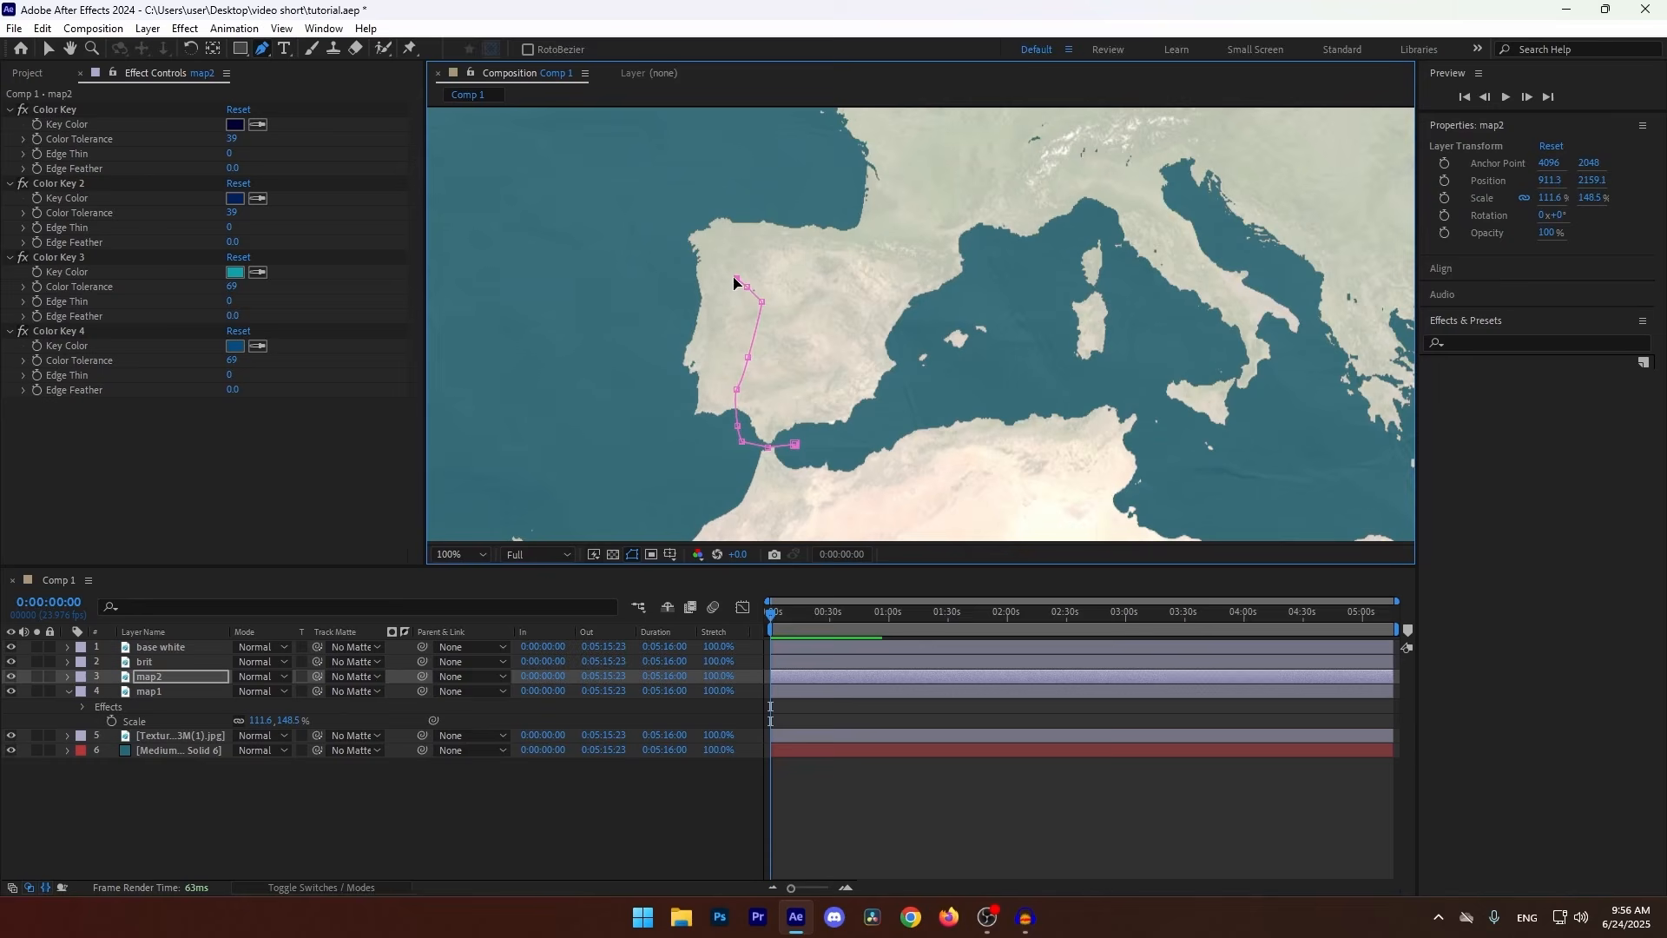
click(717, 272)
click(687, 269)
click(664, 244)
click(690, 201)
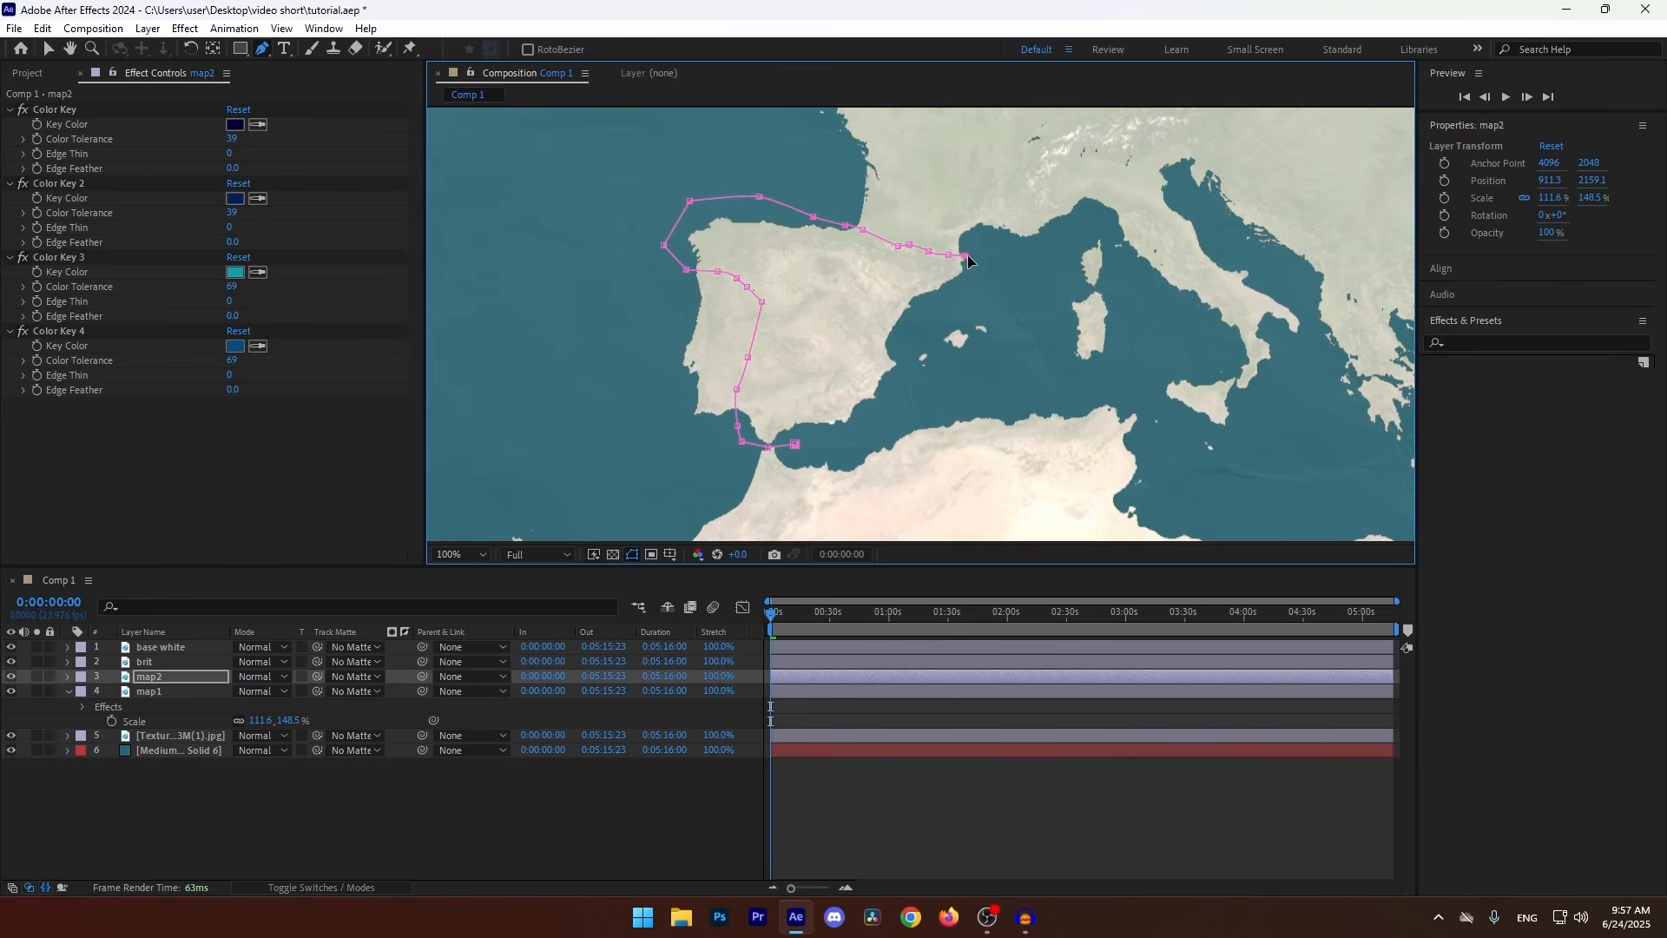
click(993, 301)
click(1016, 343)
click(1001, 394)
click(905, 406)
click(870, 422)
click(835, 437)
click(796, 446)
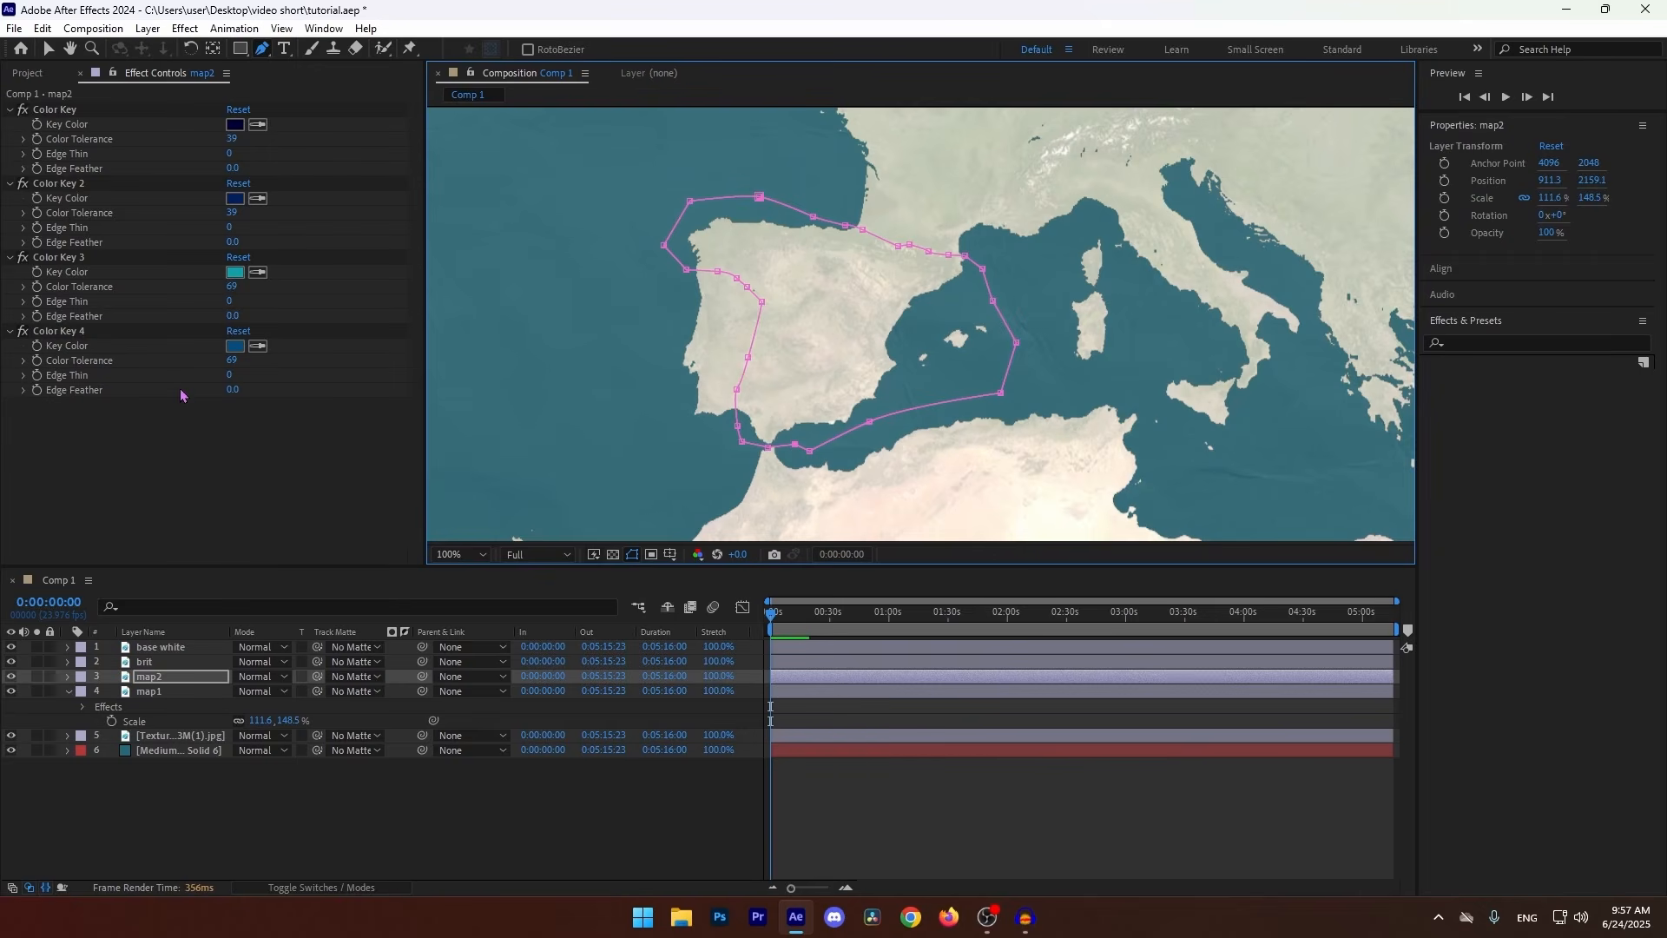
- Apply a Fill effect to the map2 layer and set its colour to a bright yellow-green
key(ctrl+space)
text(fill)
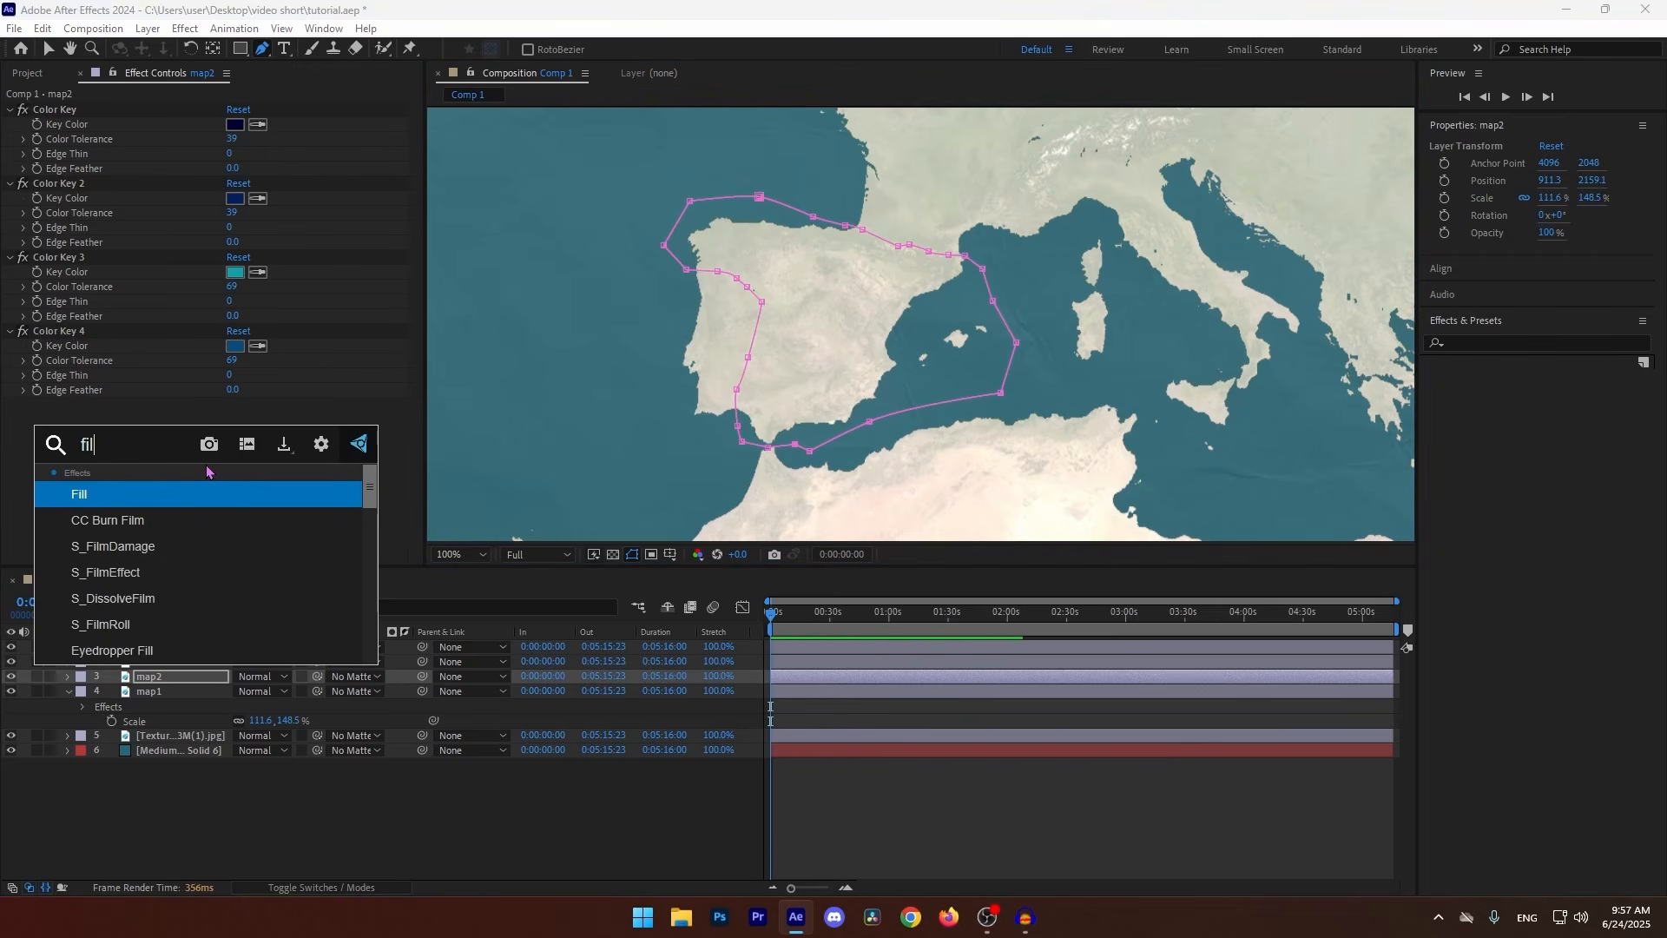
key(Return)
key(v)
click(233, 451)
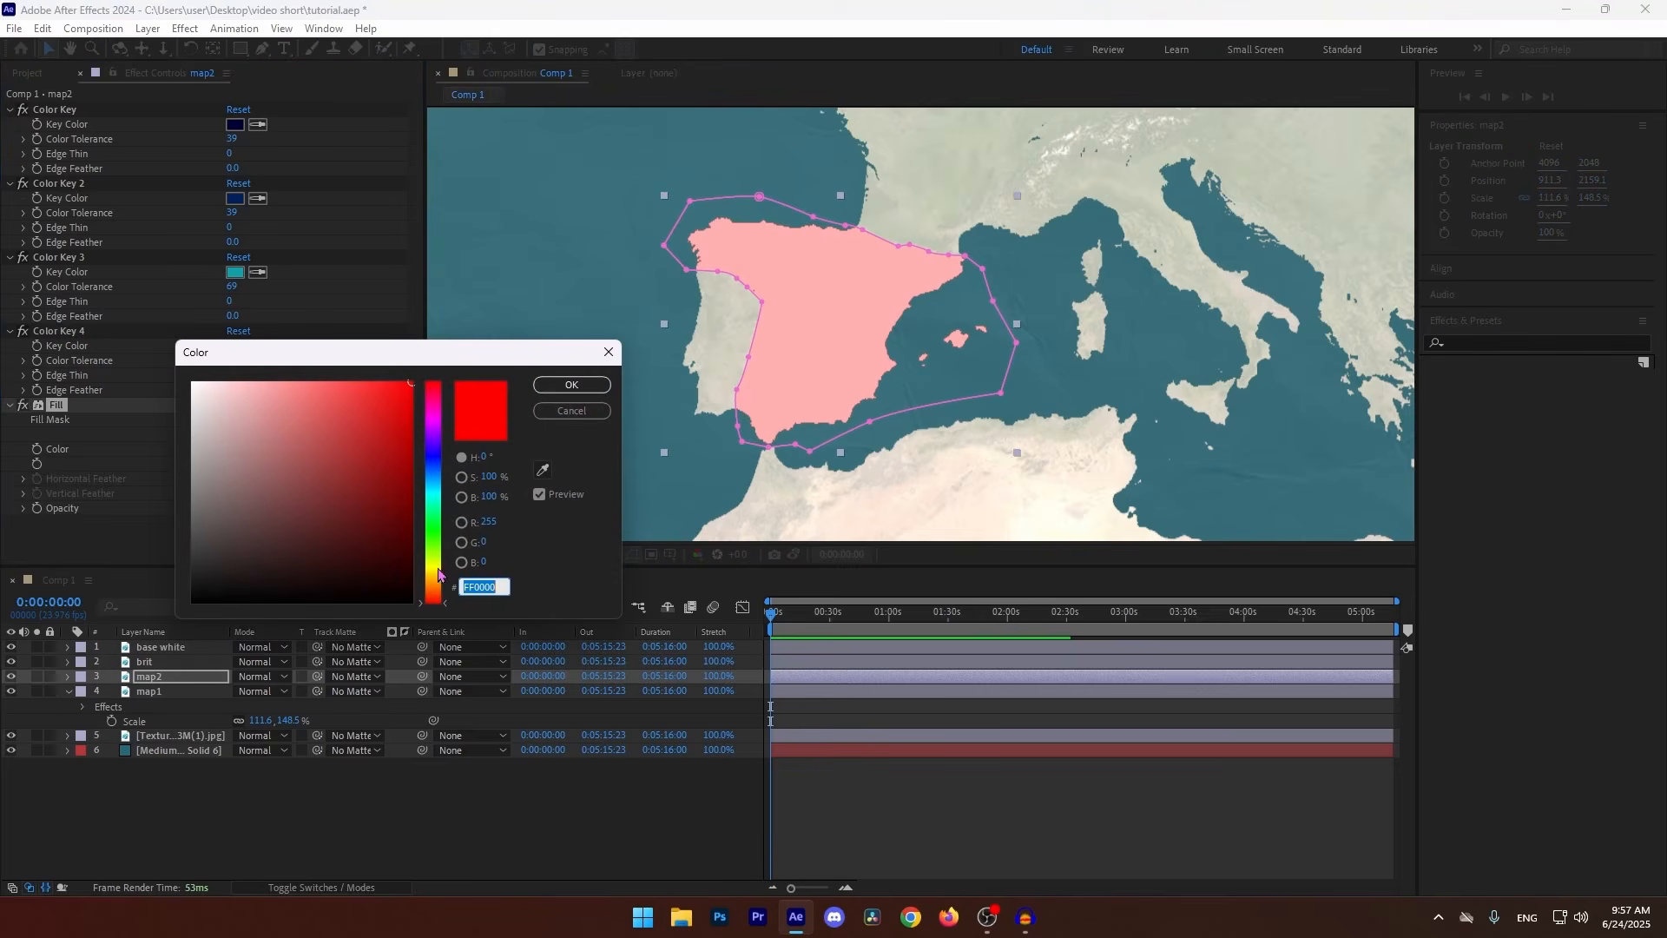
click(433, 560)
click(404, 387)
click(548, 391)
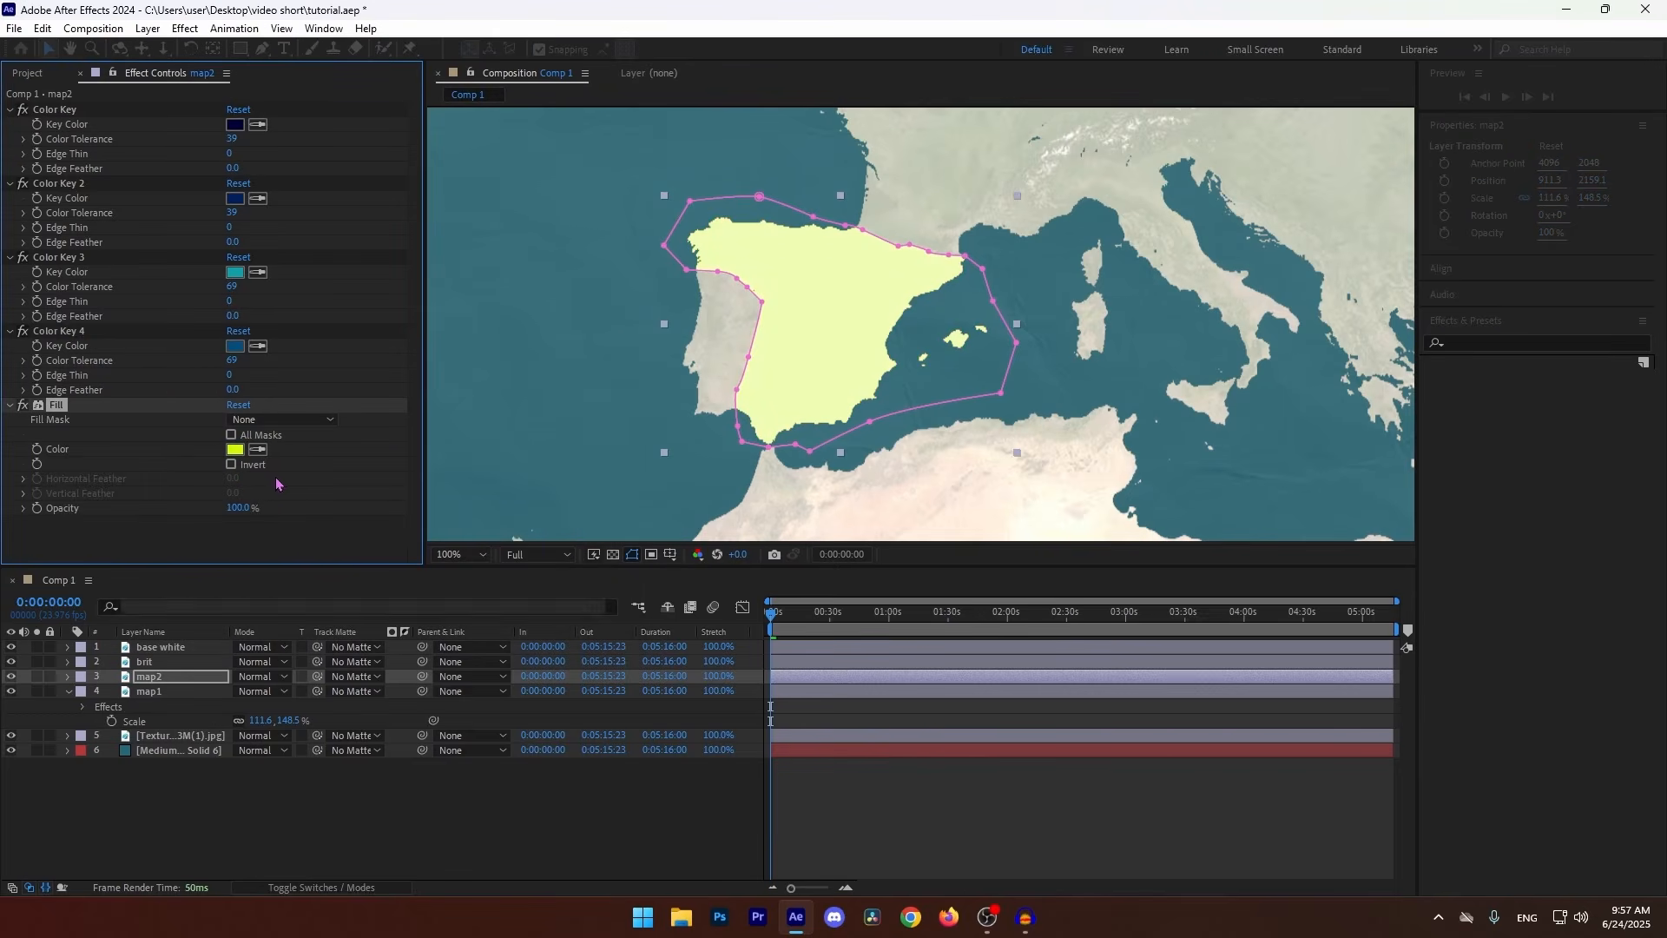
- Set the opacity of the map2 layer's Fill effect to 52%
drag(236, 508, 216, 506)
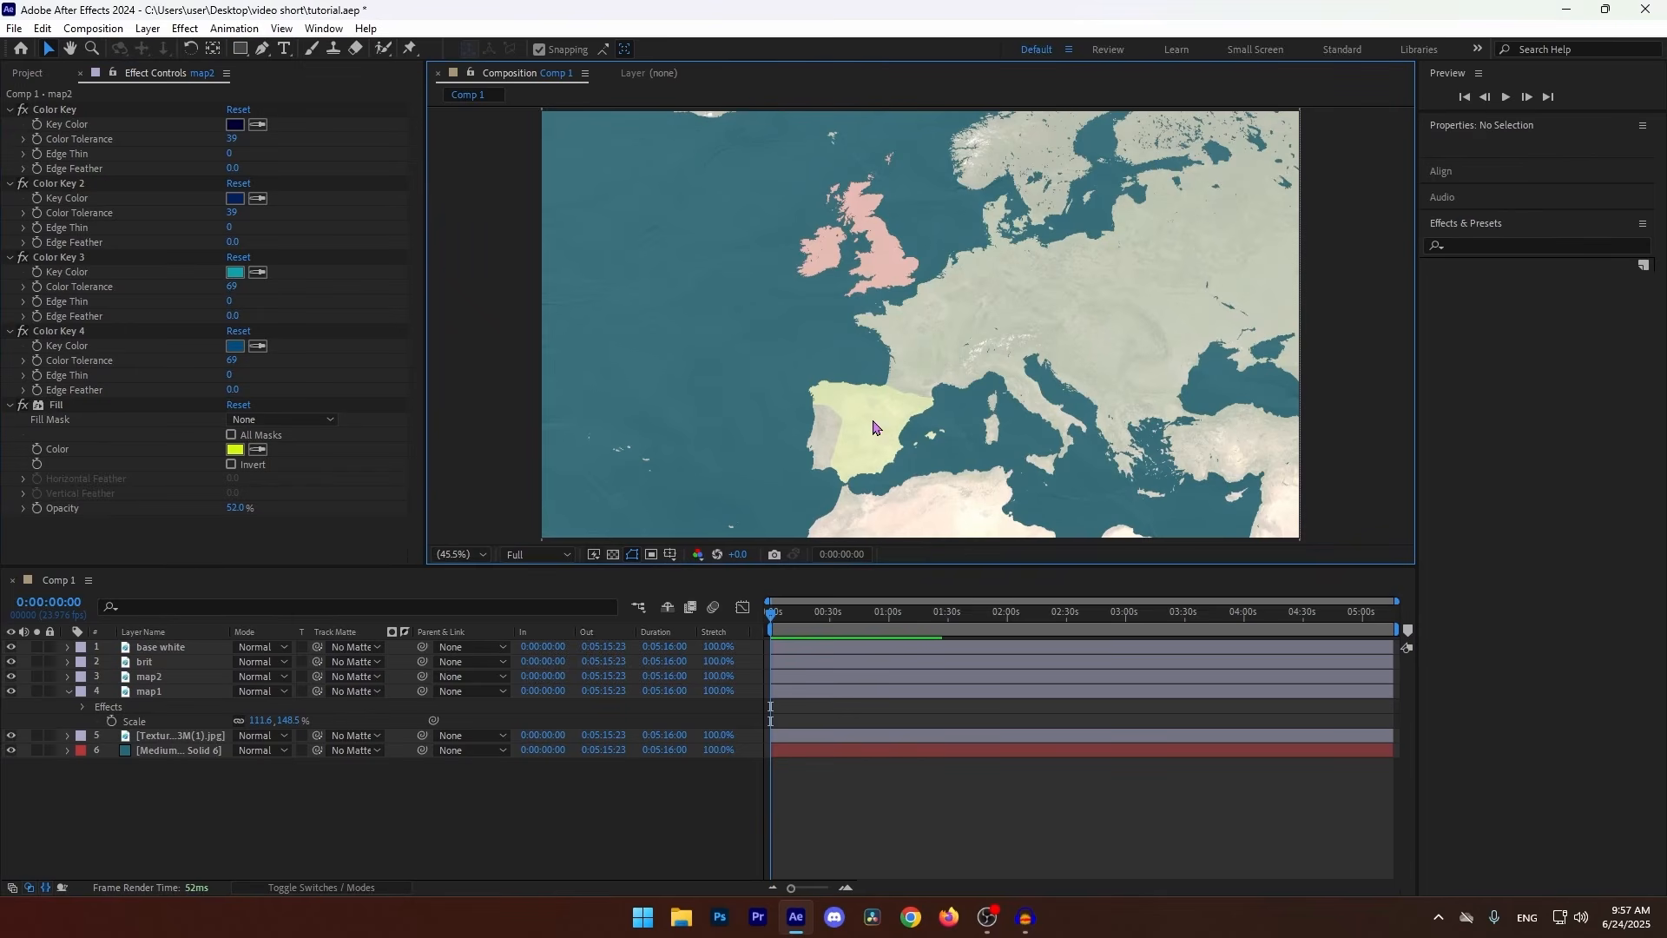
scroll(874, 428, up, 4)
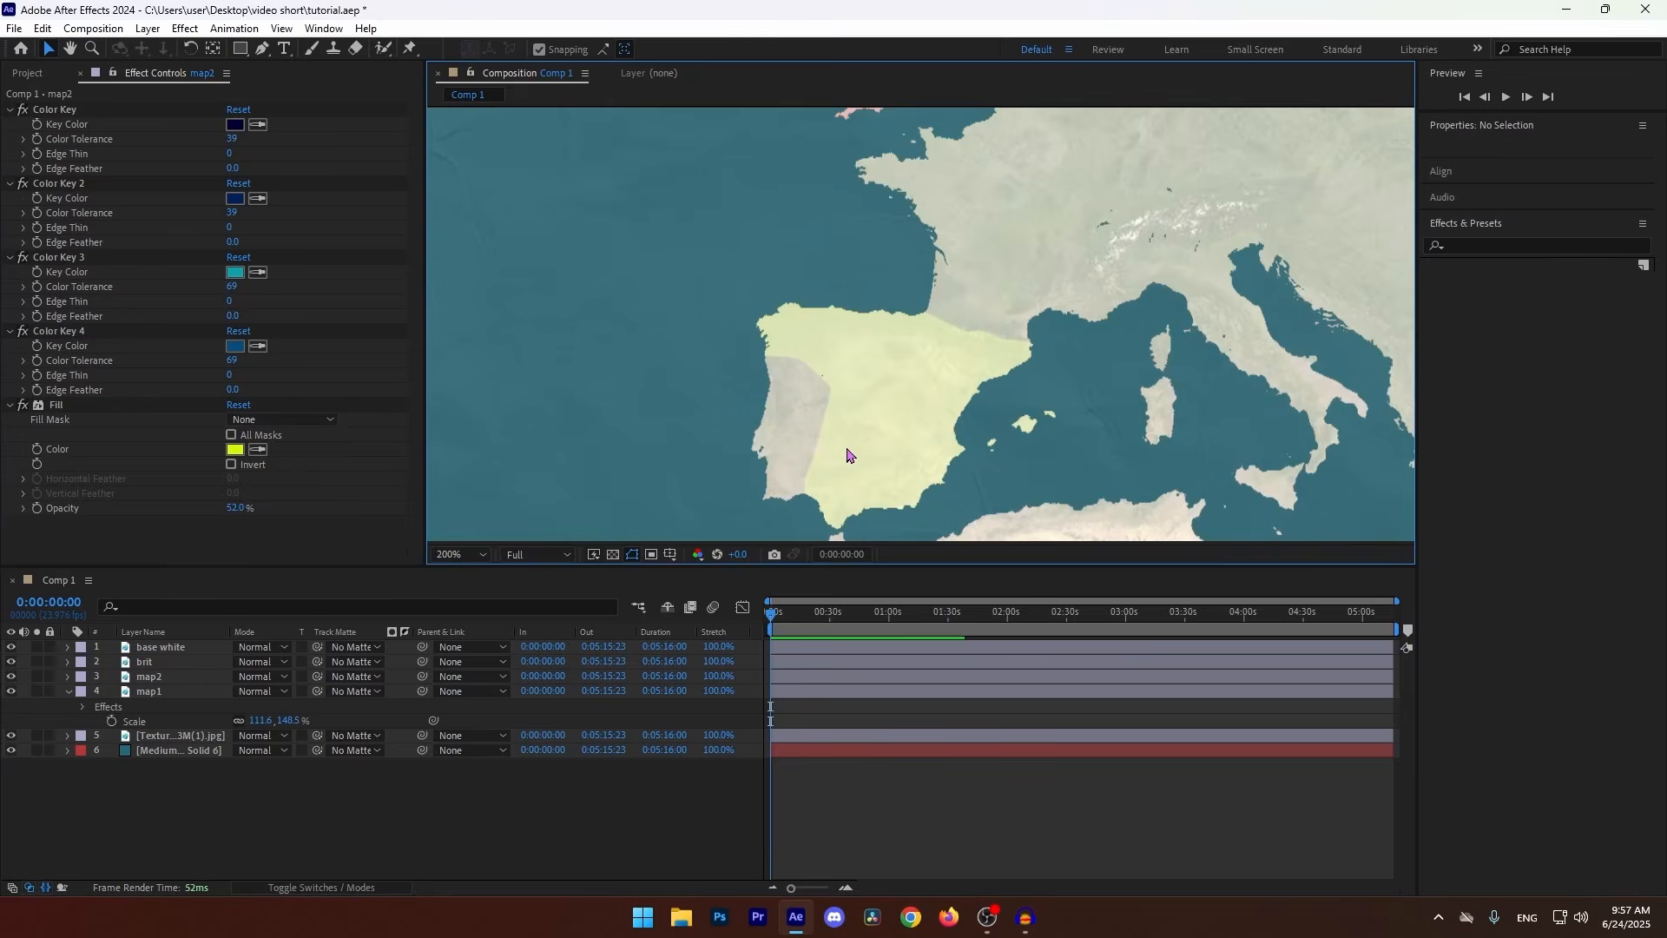
scroll(801, 345, down, 3)
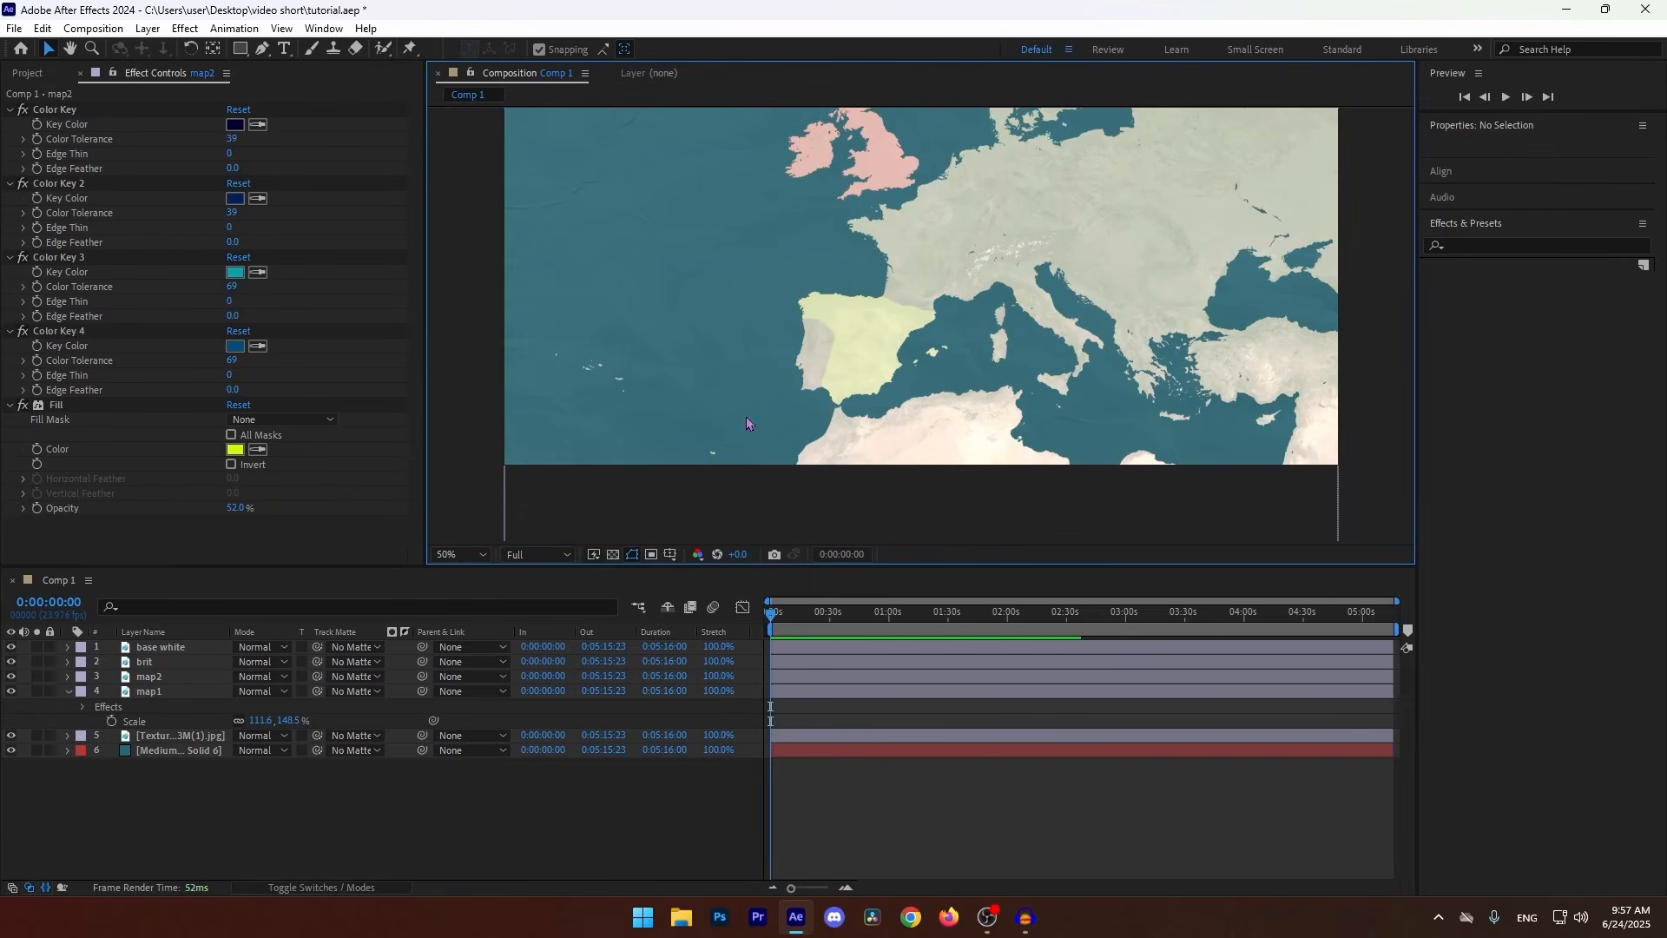
click(457, 554)
click(460, 573)
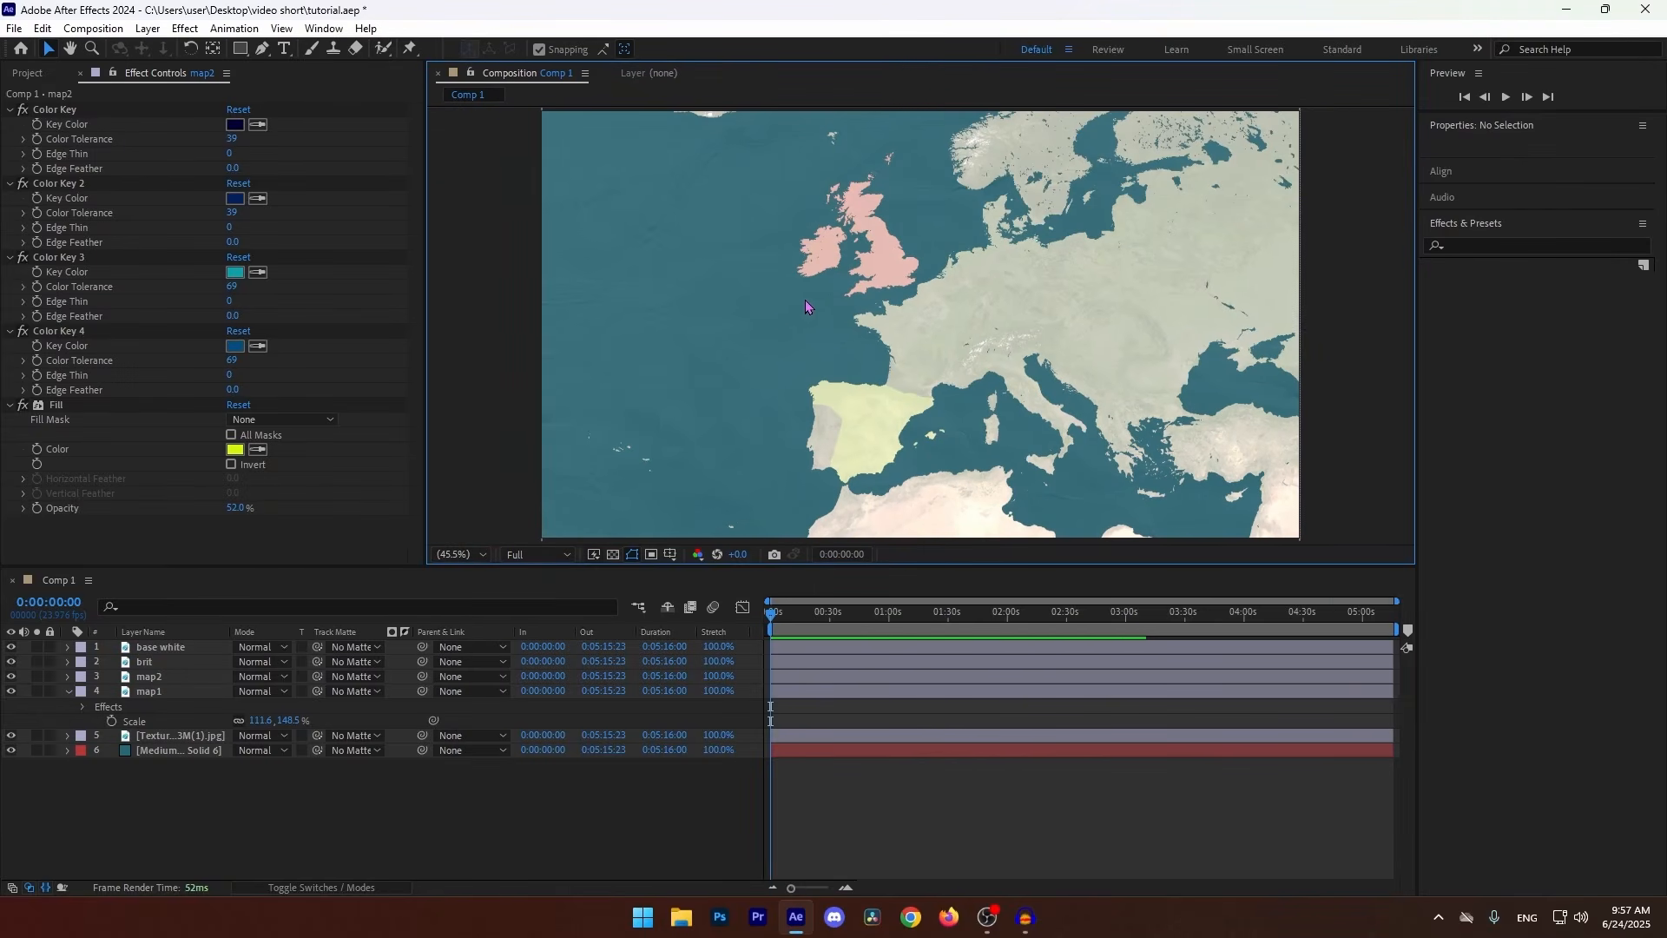
- Add a "spain" text layer and place it over Spain on the map
click(282, 50)
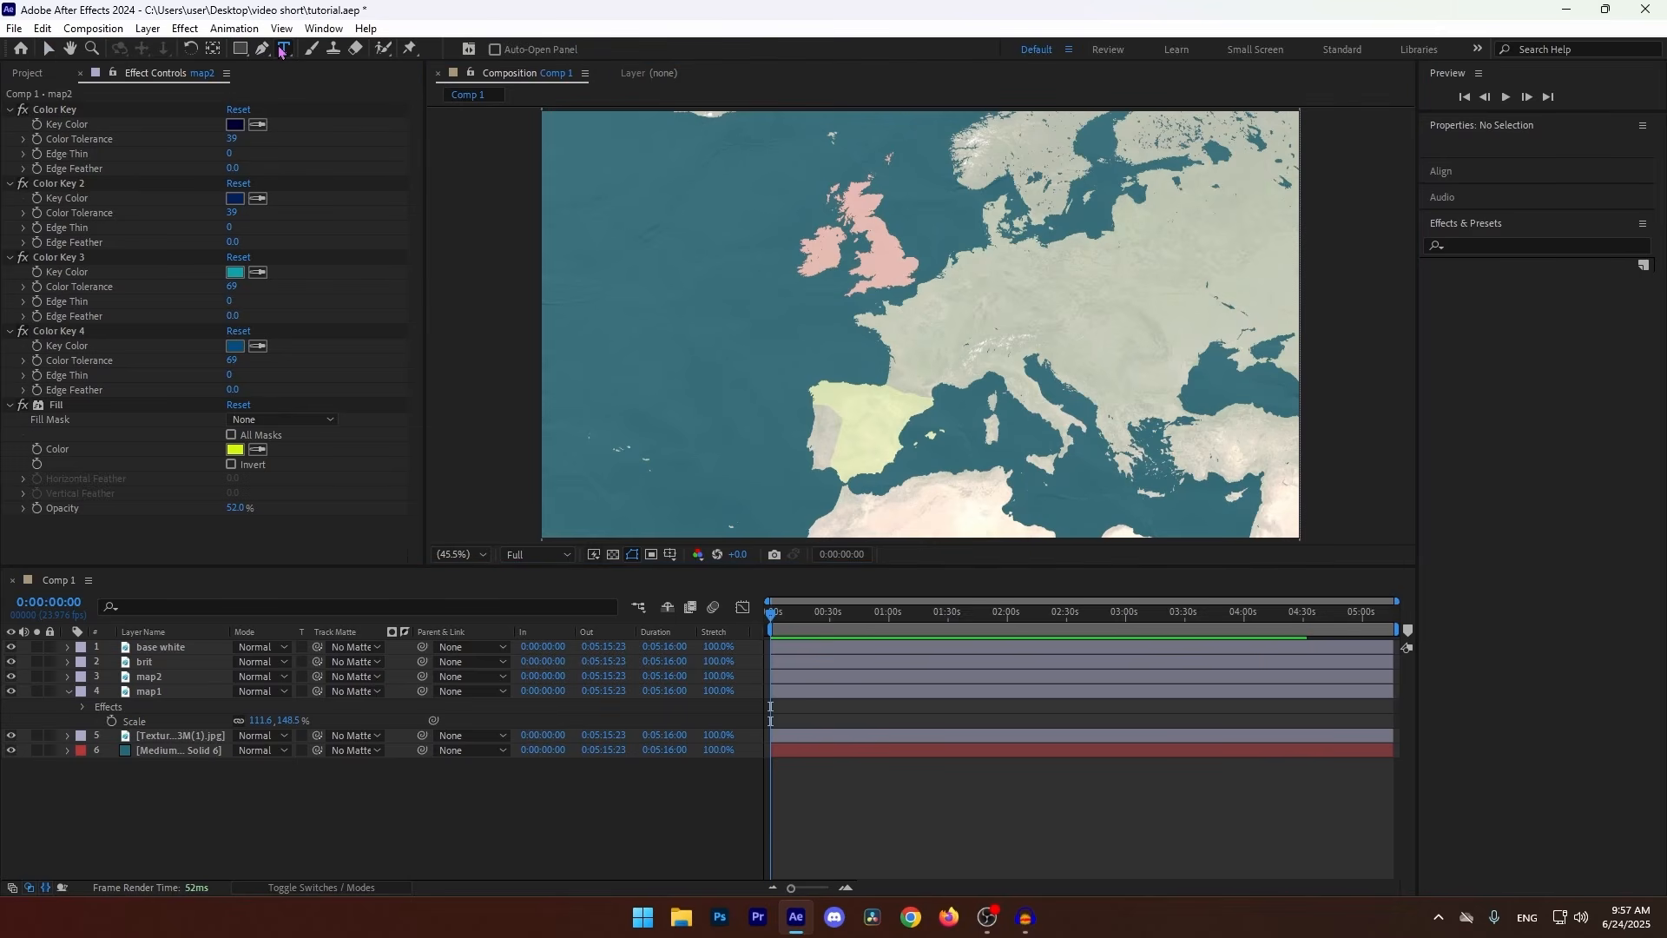
click(855, 293)
text(spain)
key(Escape)
key(v)
drag(856, 278, 878, 431)
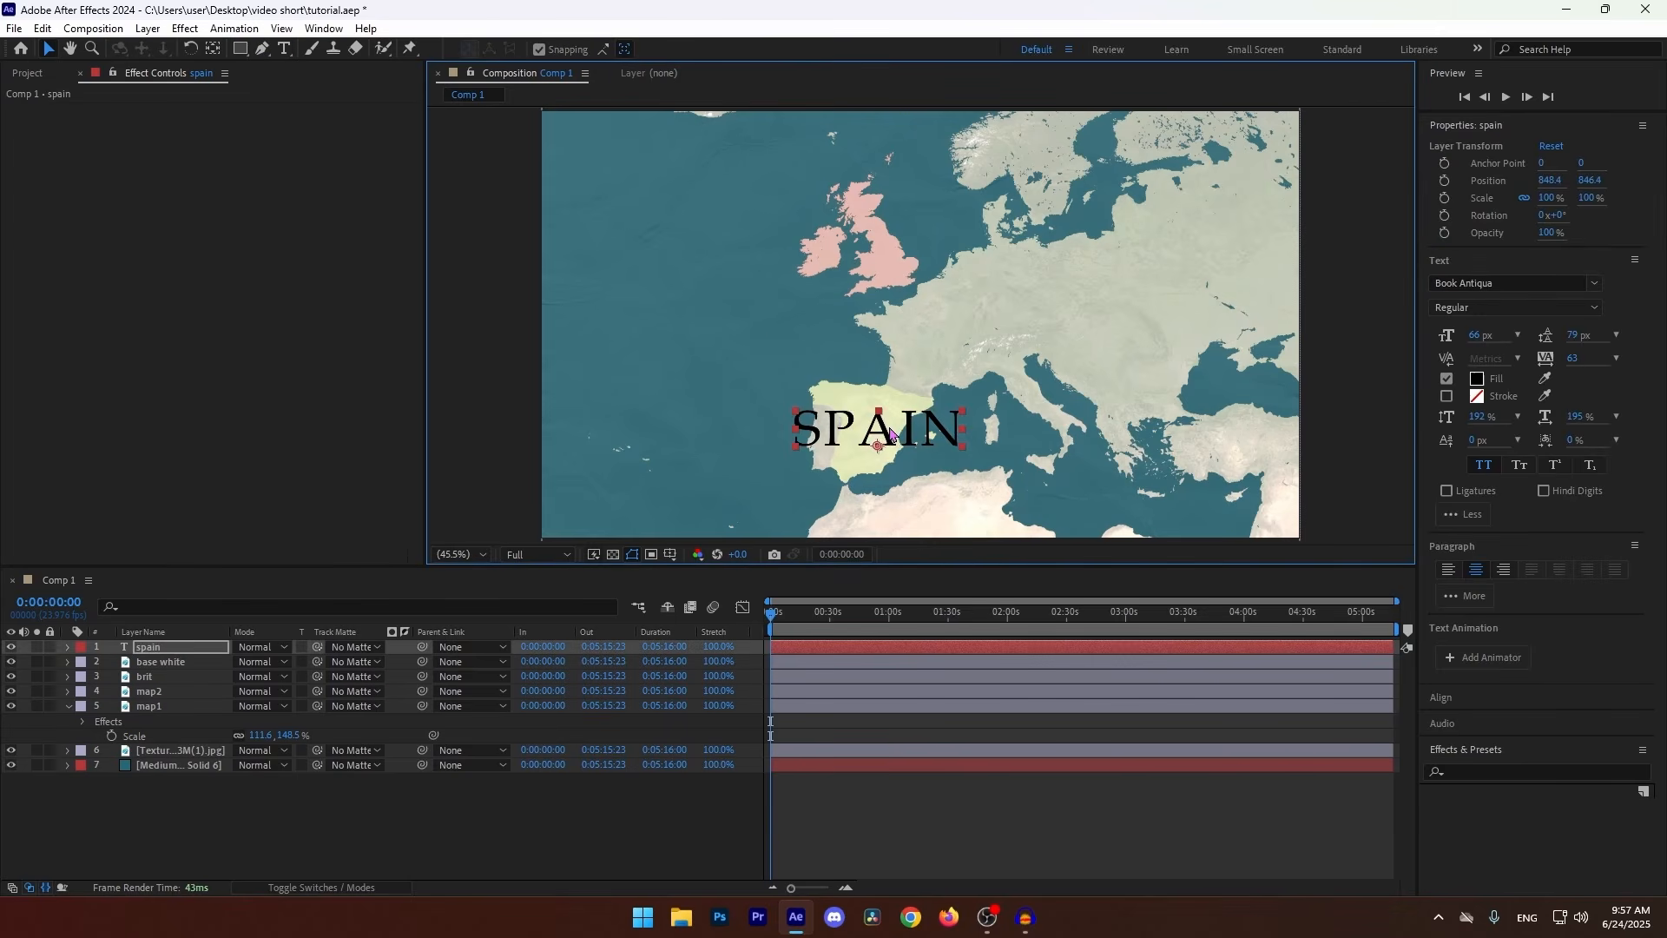
- Centre the Spain label's anchor point and scale the text to 26% so it fits inside the country
key(ctrl+alt+Home)
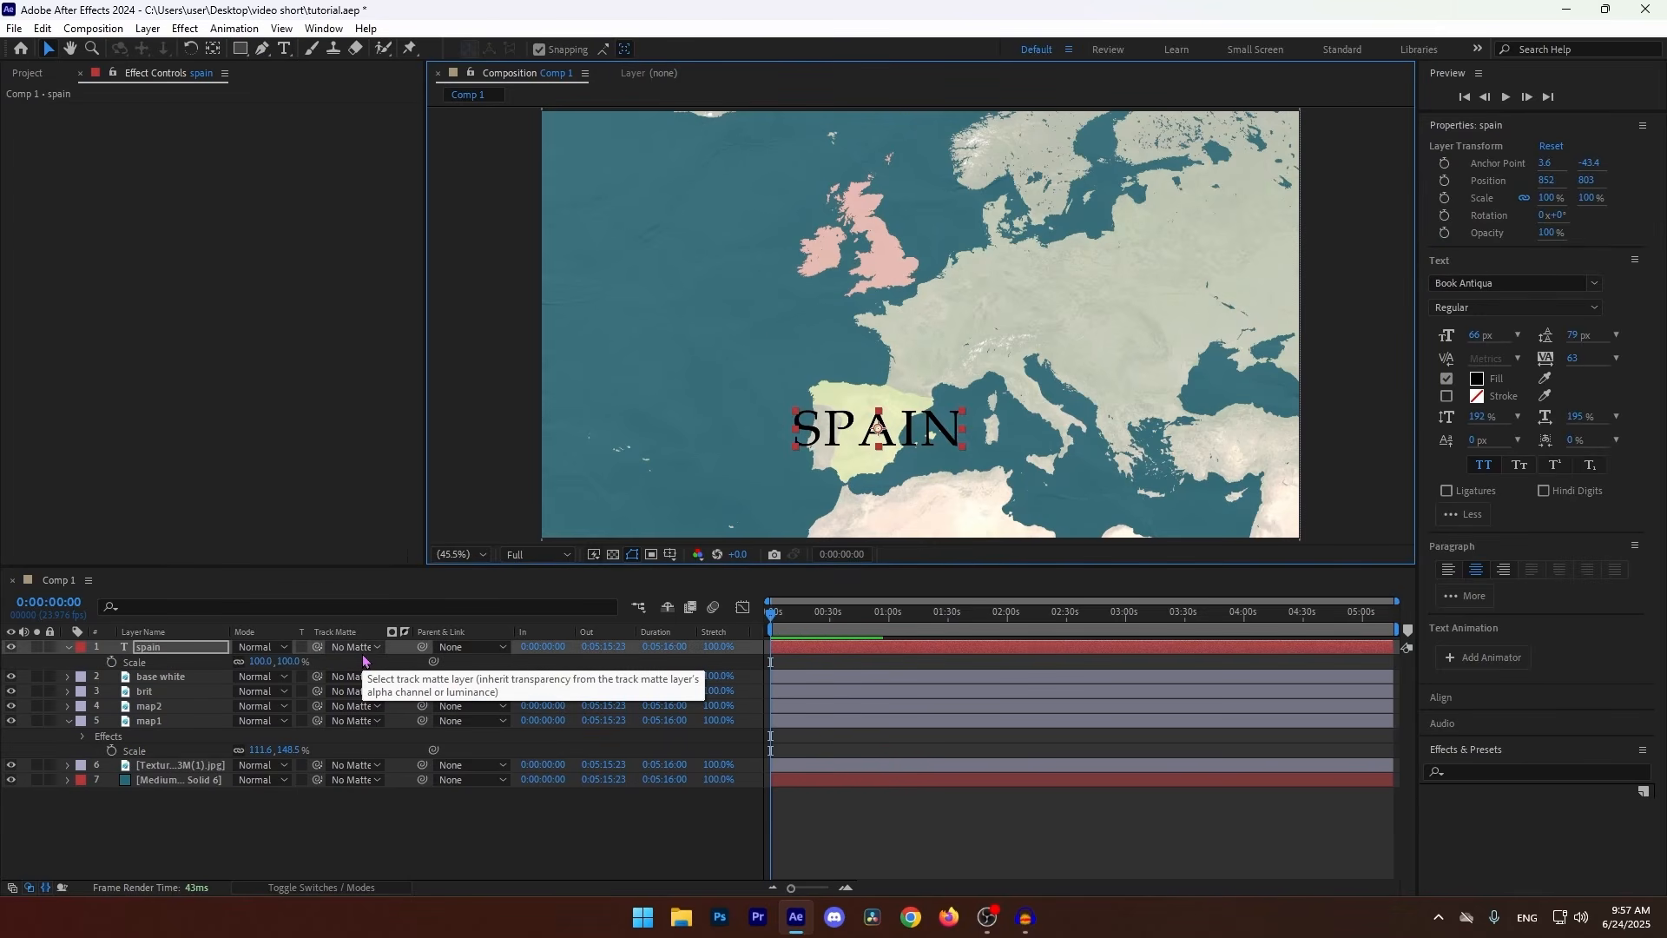
drag(260, 662, 175, 656)
scroll(985, 473, up, 5)
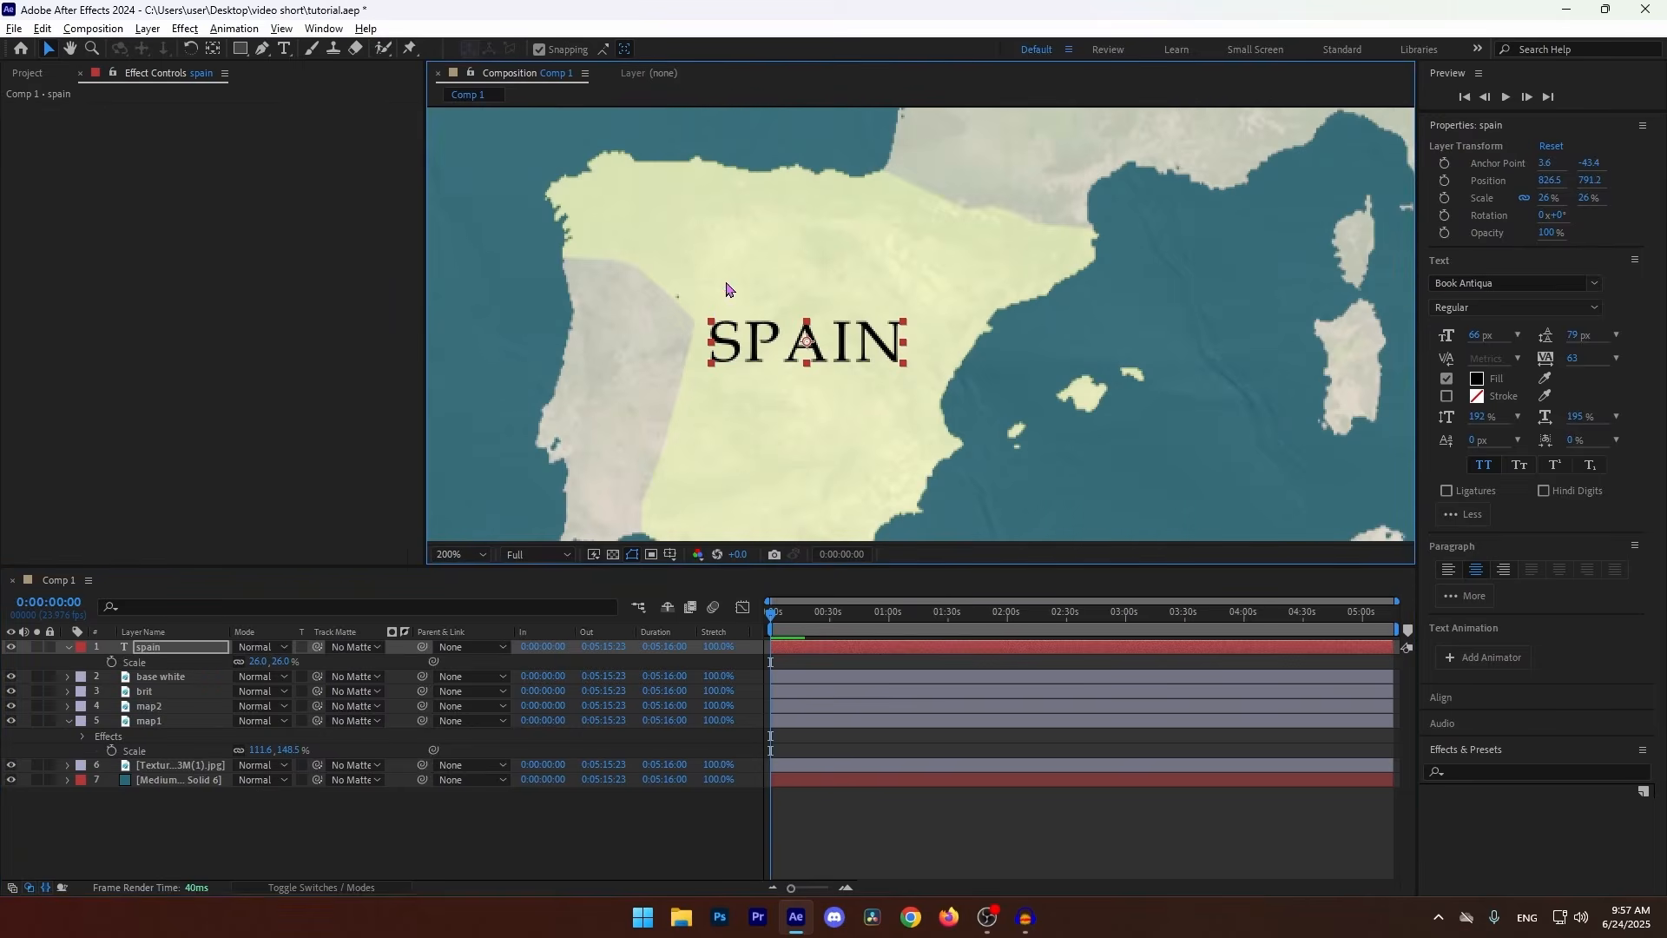
scroll(729, 290, down, 2)
click(460, 554)
click(455, 665)
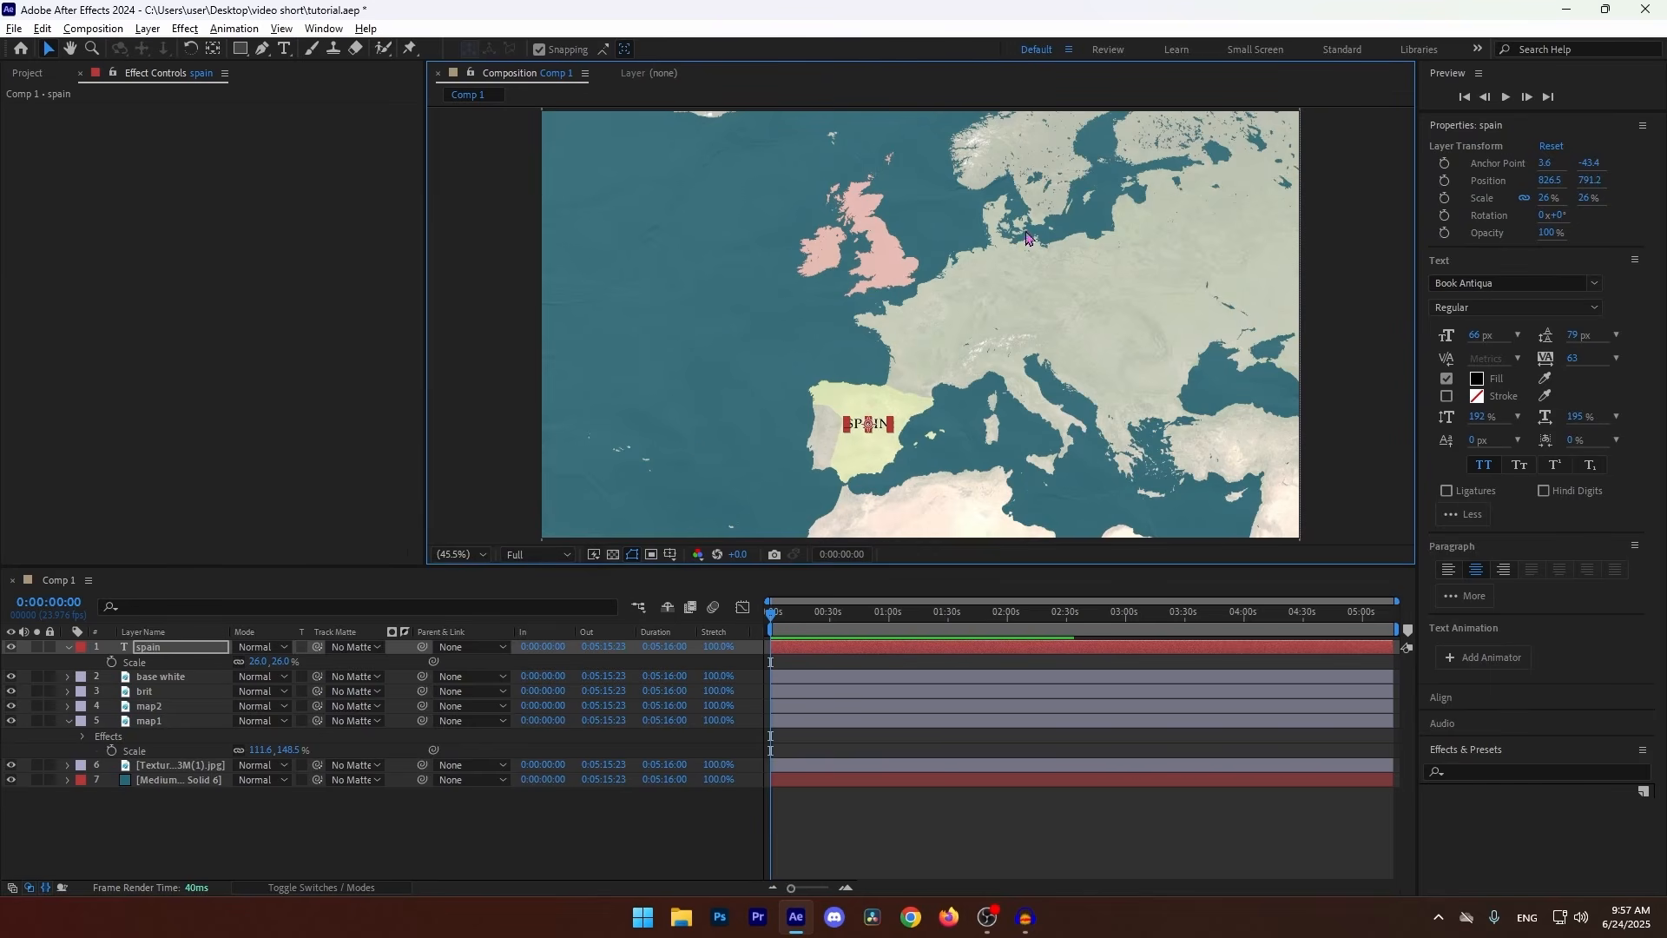
- Apply a Drop Shadow effect to the map1 layer
click(180, 706)
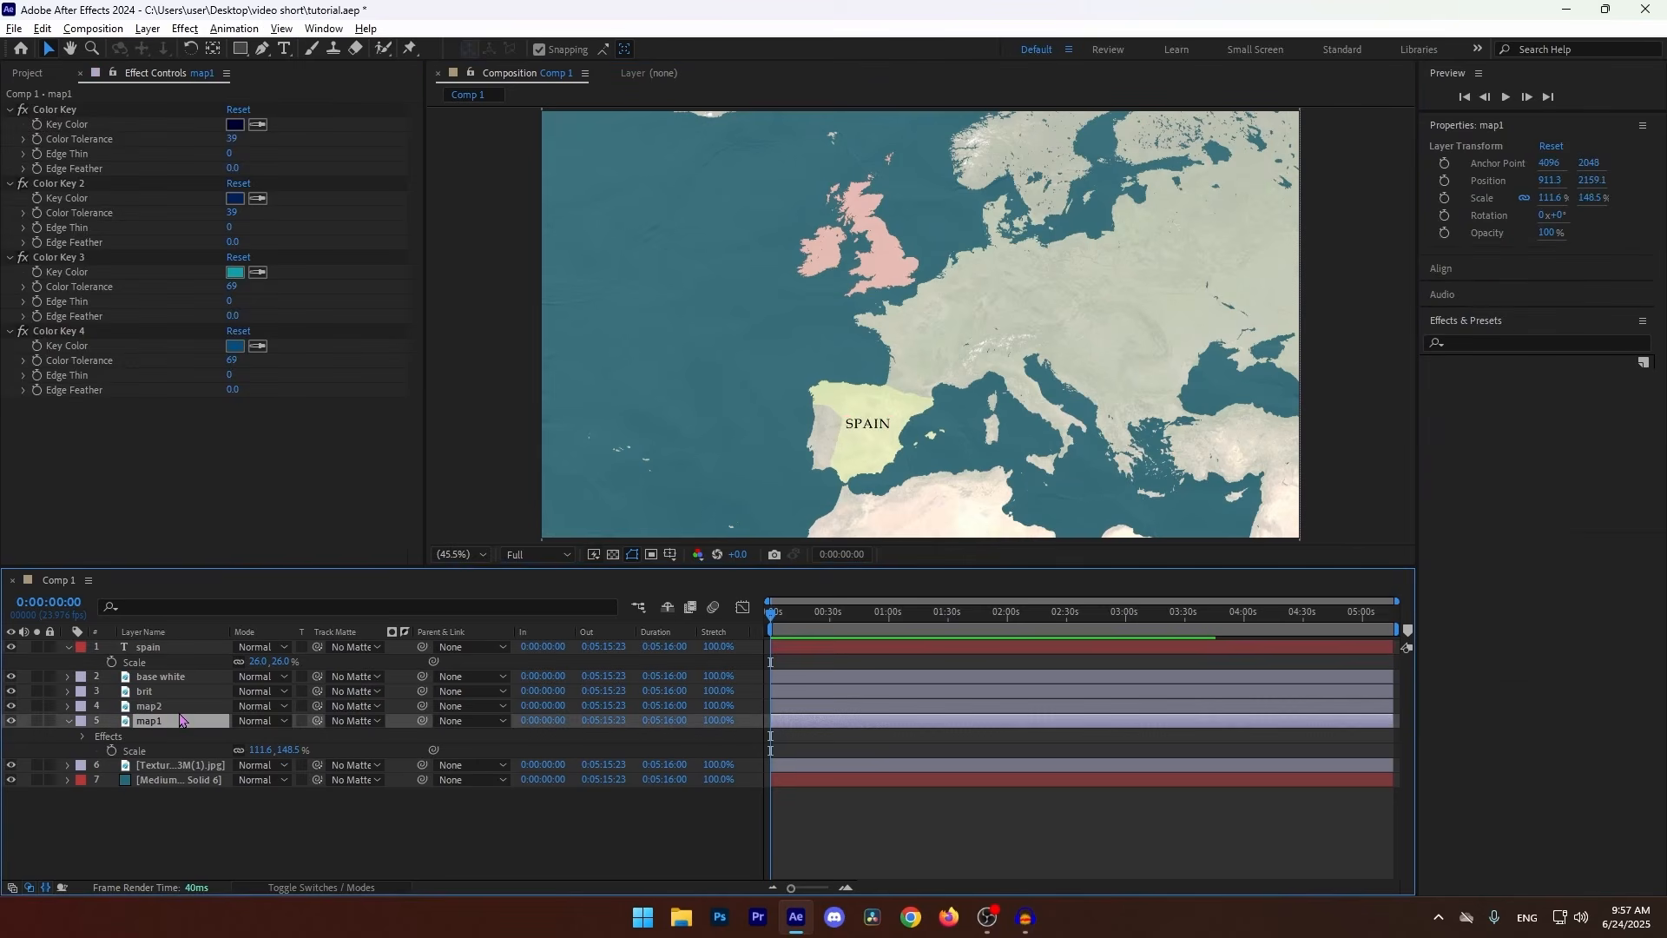
click(172, 691)
click(168, 722)
key(ctrl+space)
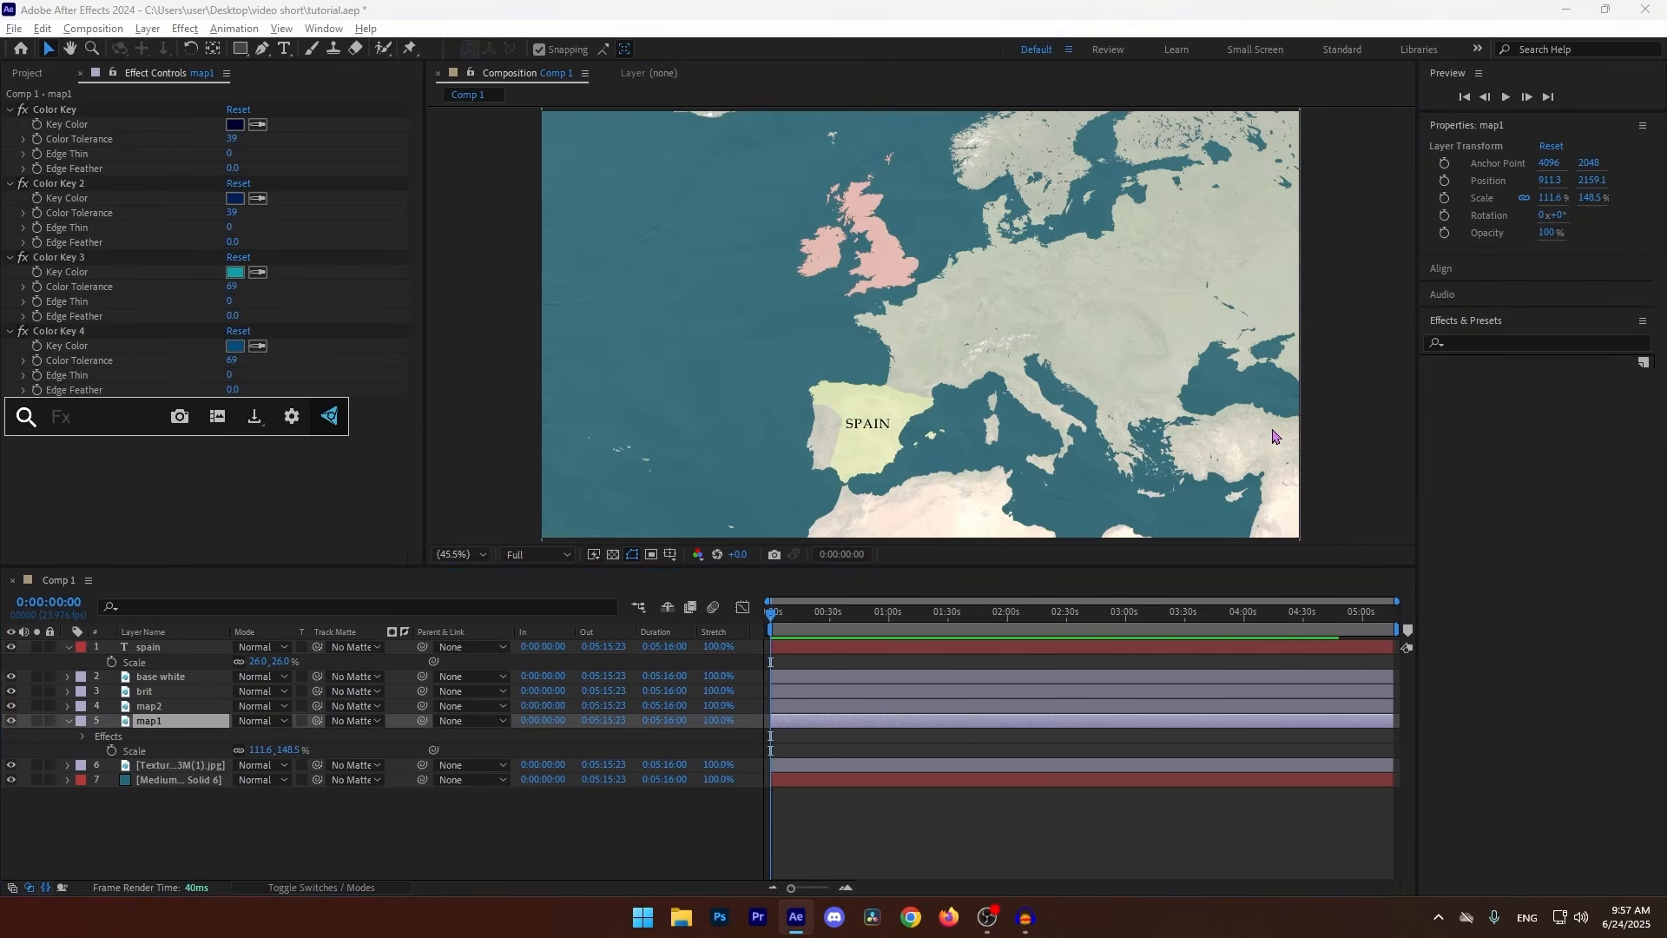
text(dr)
key(BackSpace)
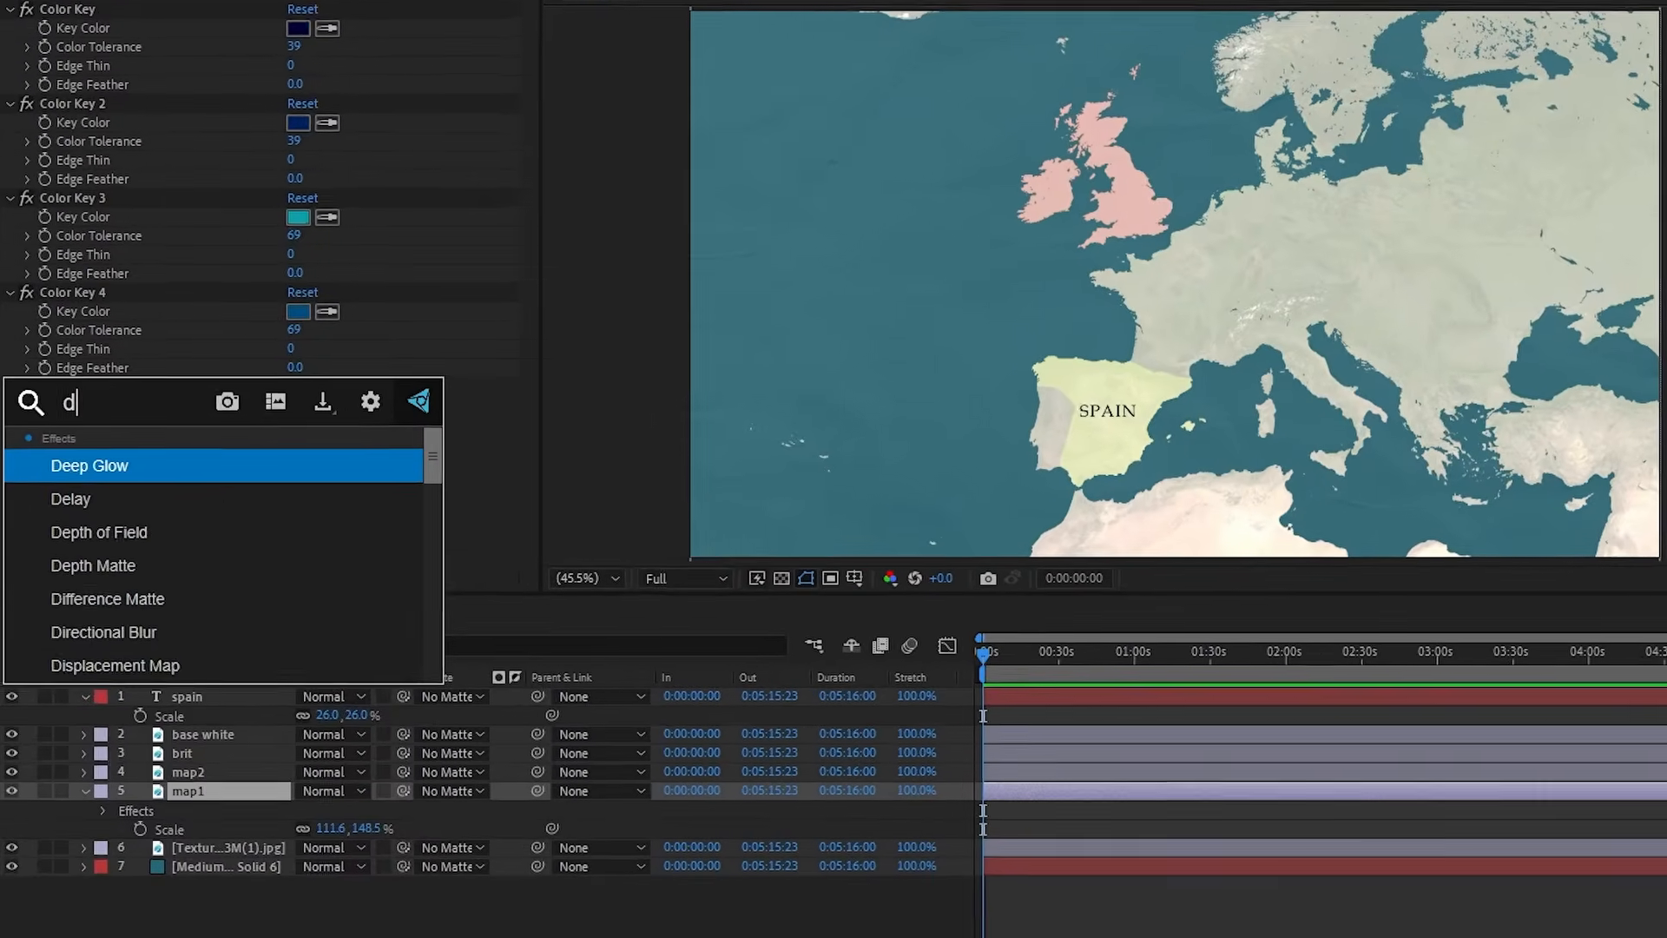
text(rop)
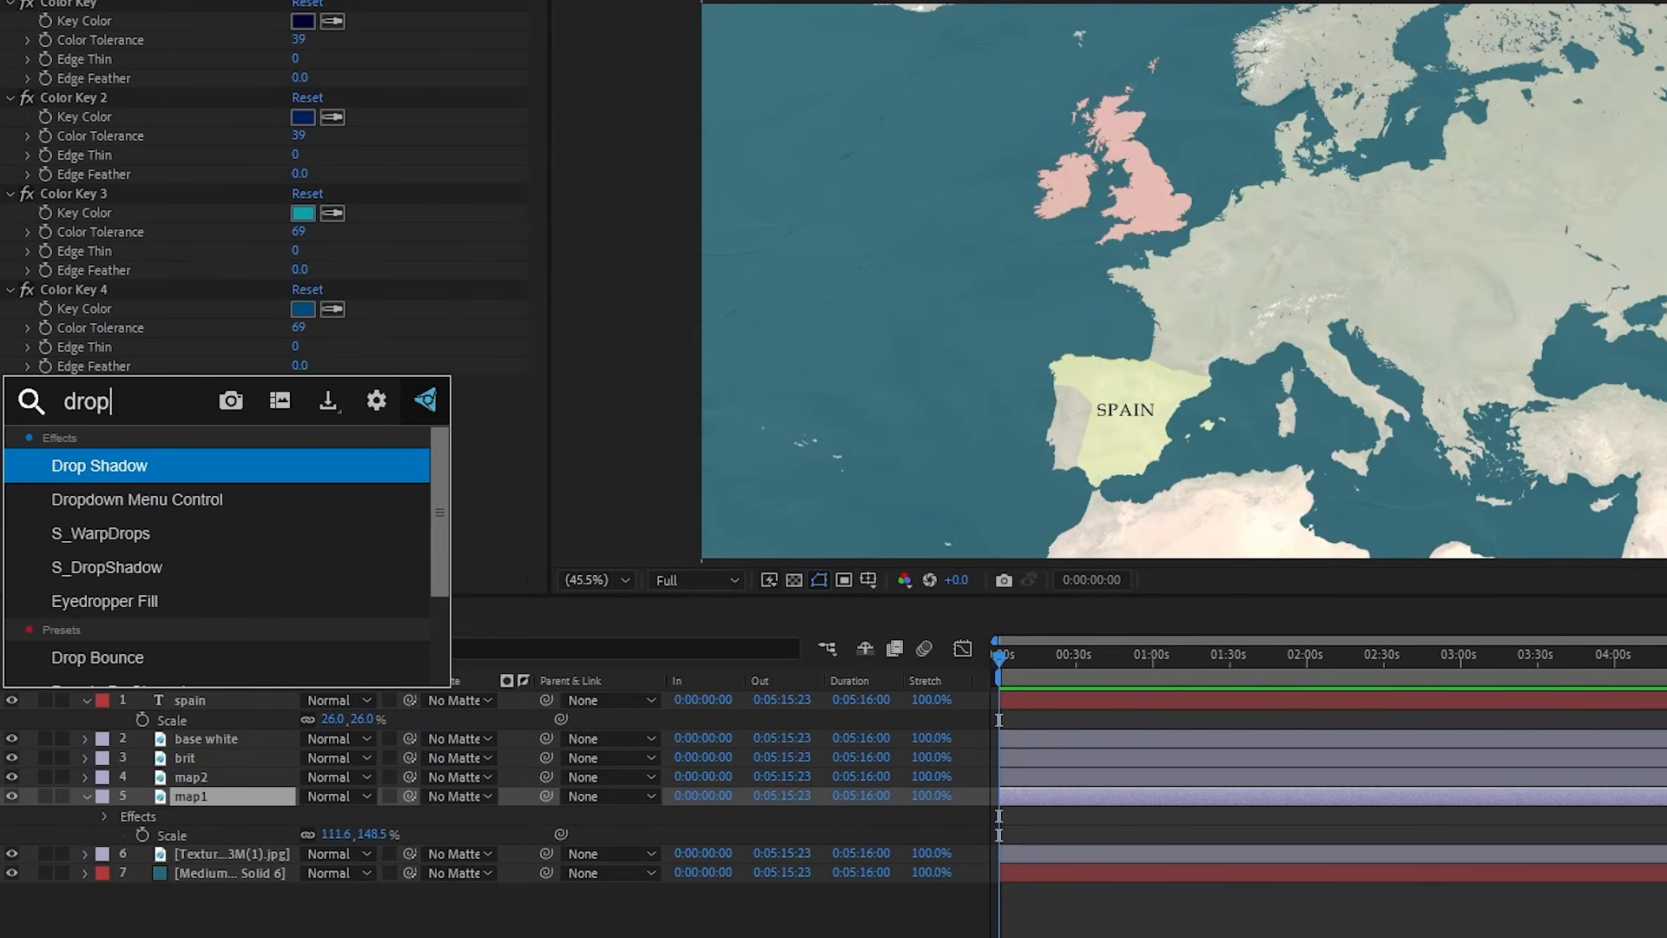
key(Return)
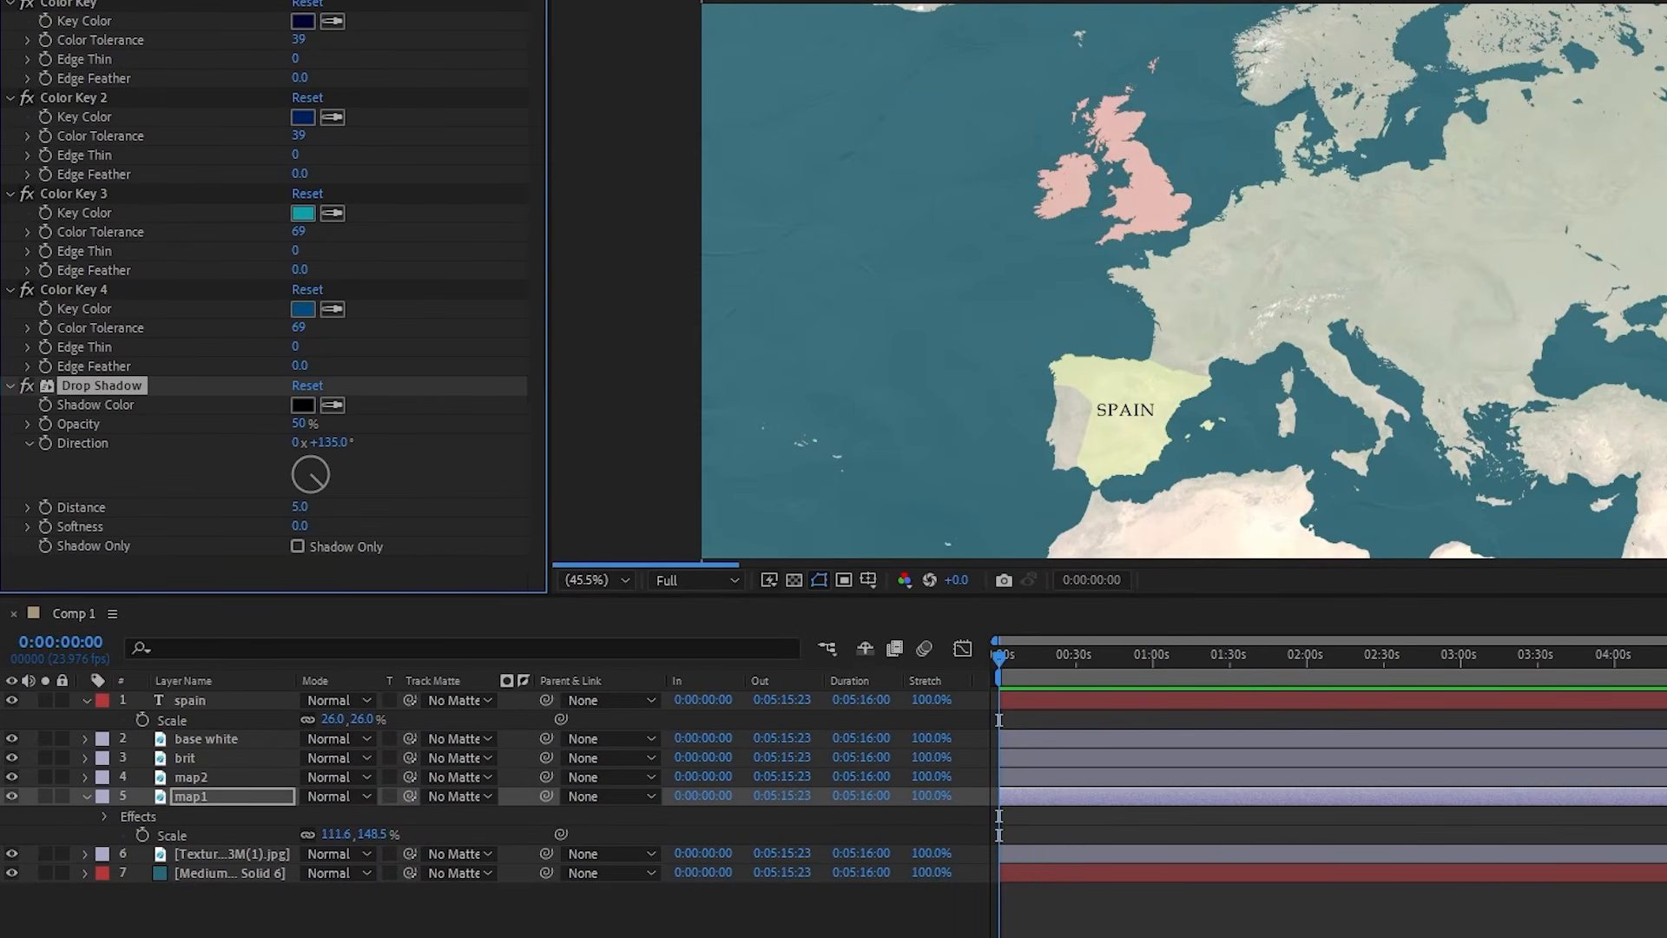
- Set the map1 drop shadow's distance to 0, softness to 55 and opacity to 30%
click(311, 509)
text(0)
key(Return)
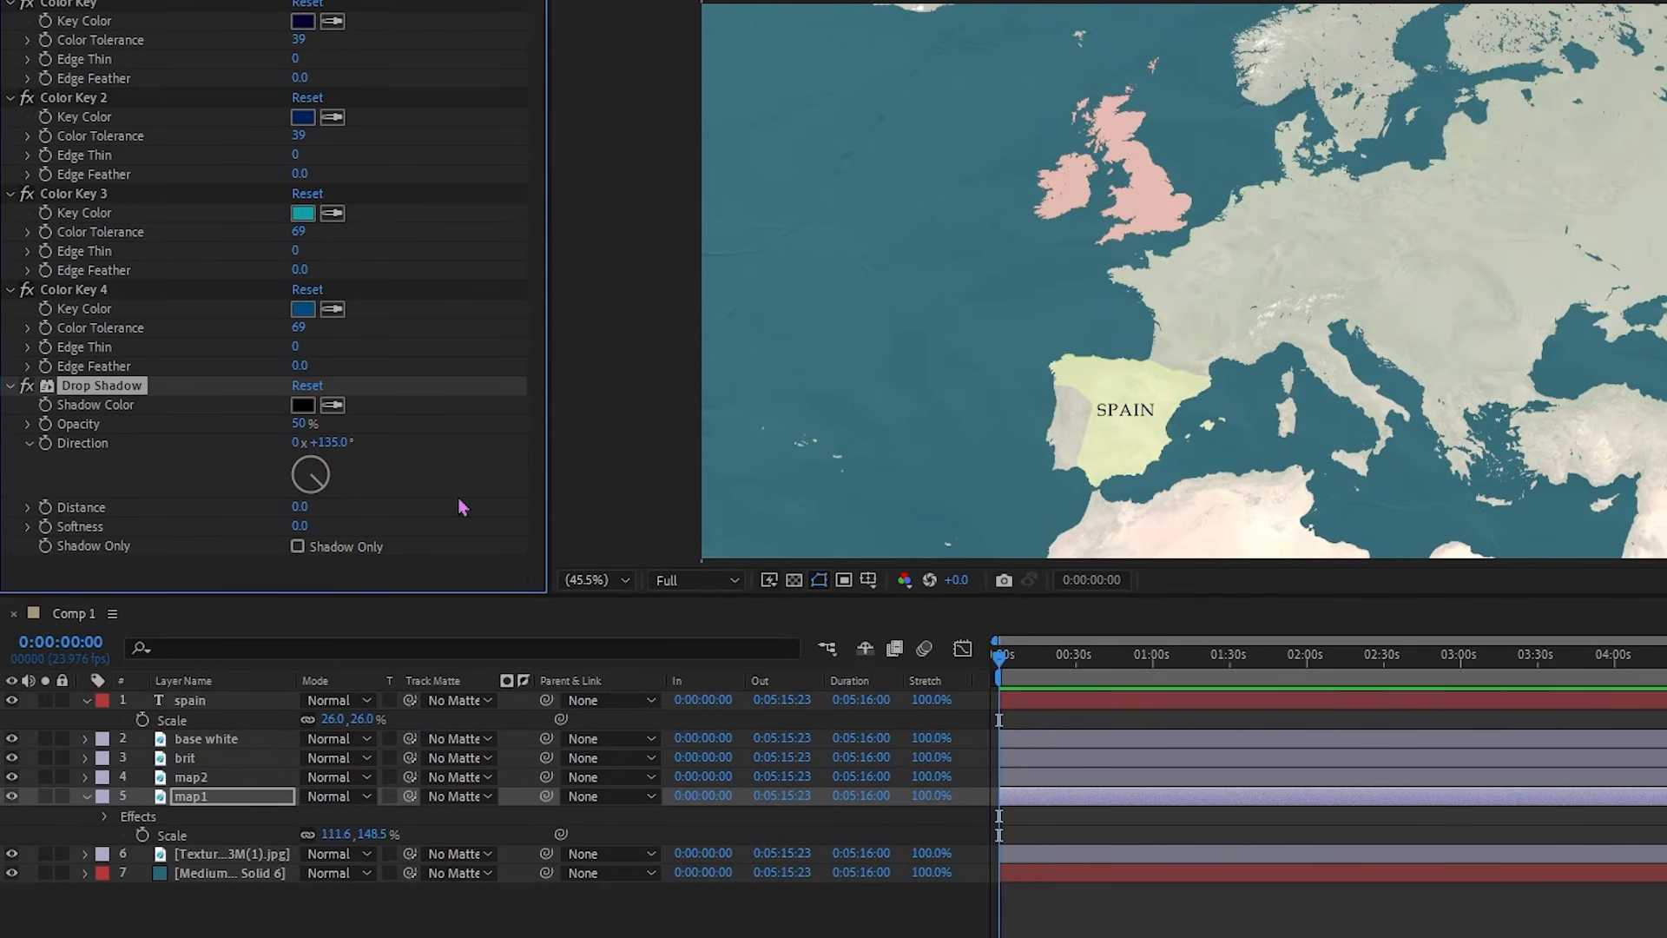
drag(300, 525, 356, 526)
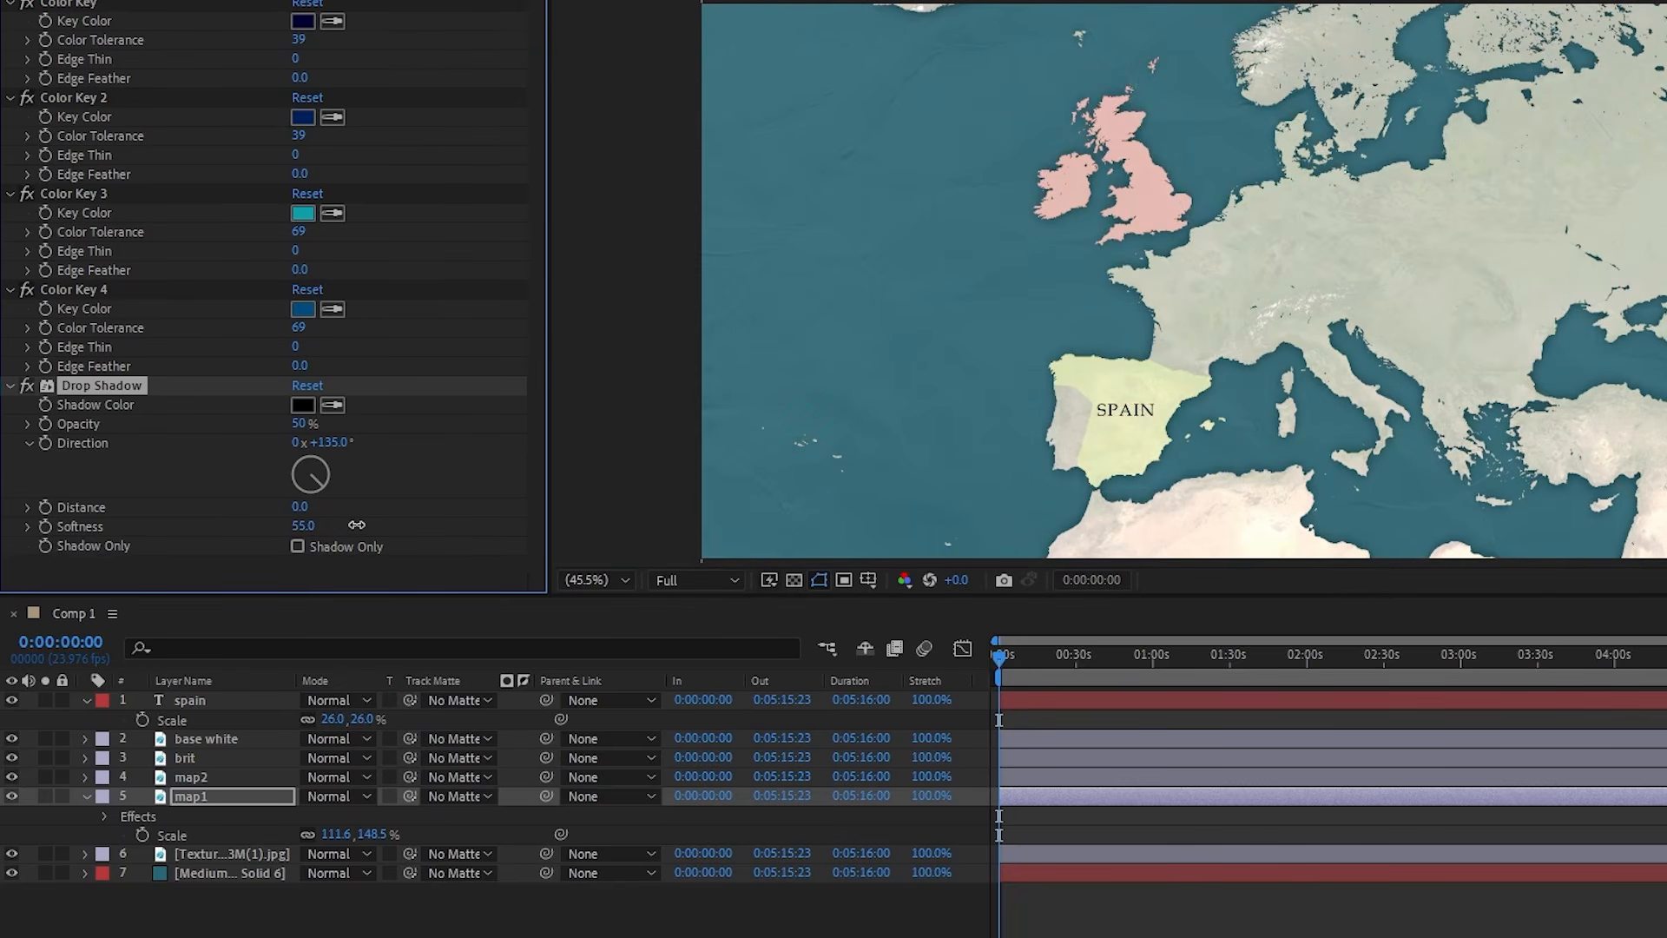
click(298, 425)
text(30)
key(Return)
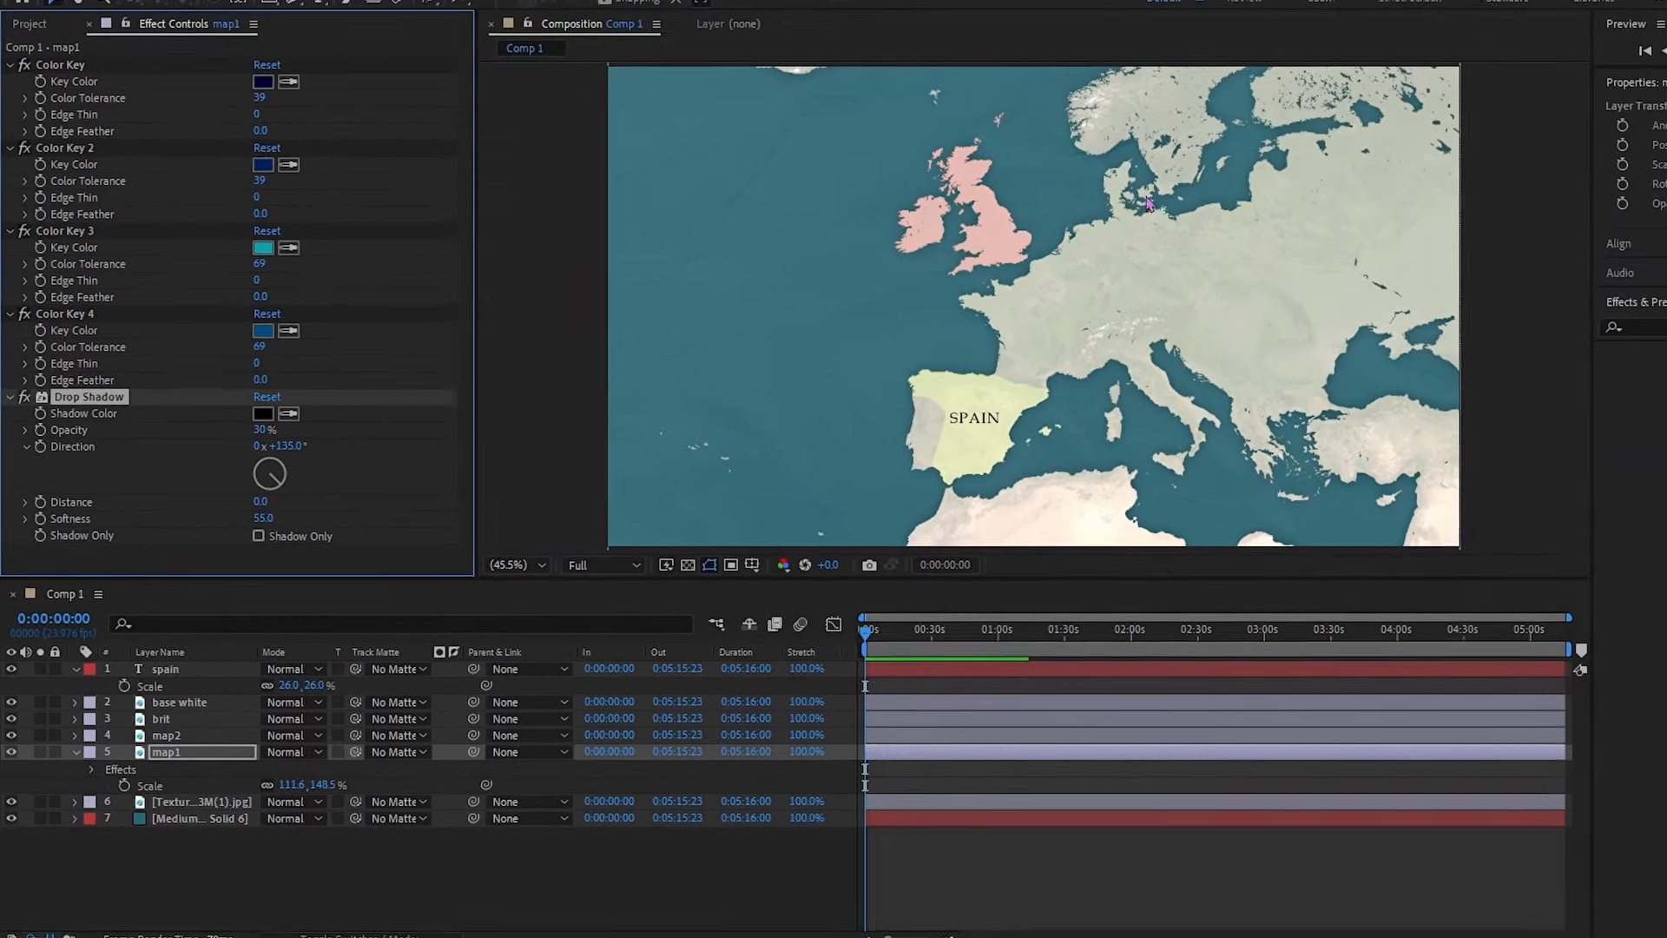
scroll(1313, 308, up, 3)
key(shift+slash)
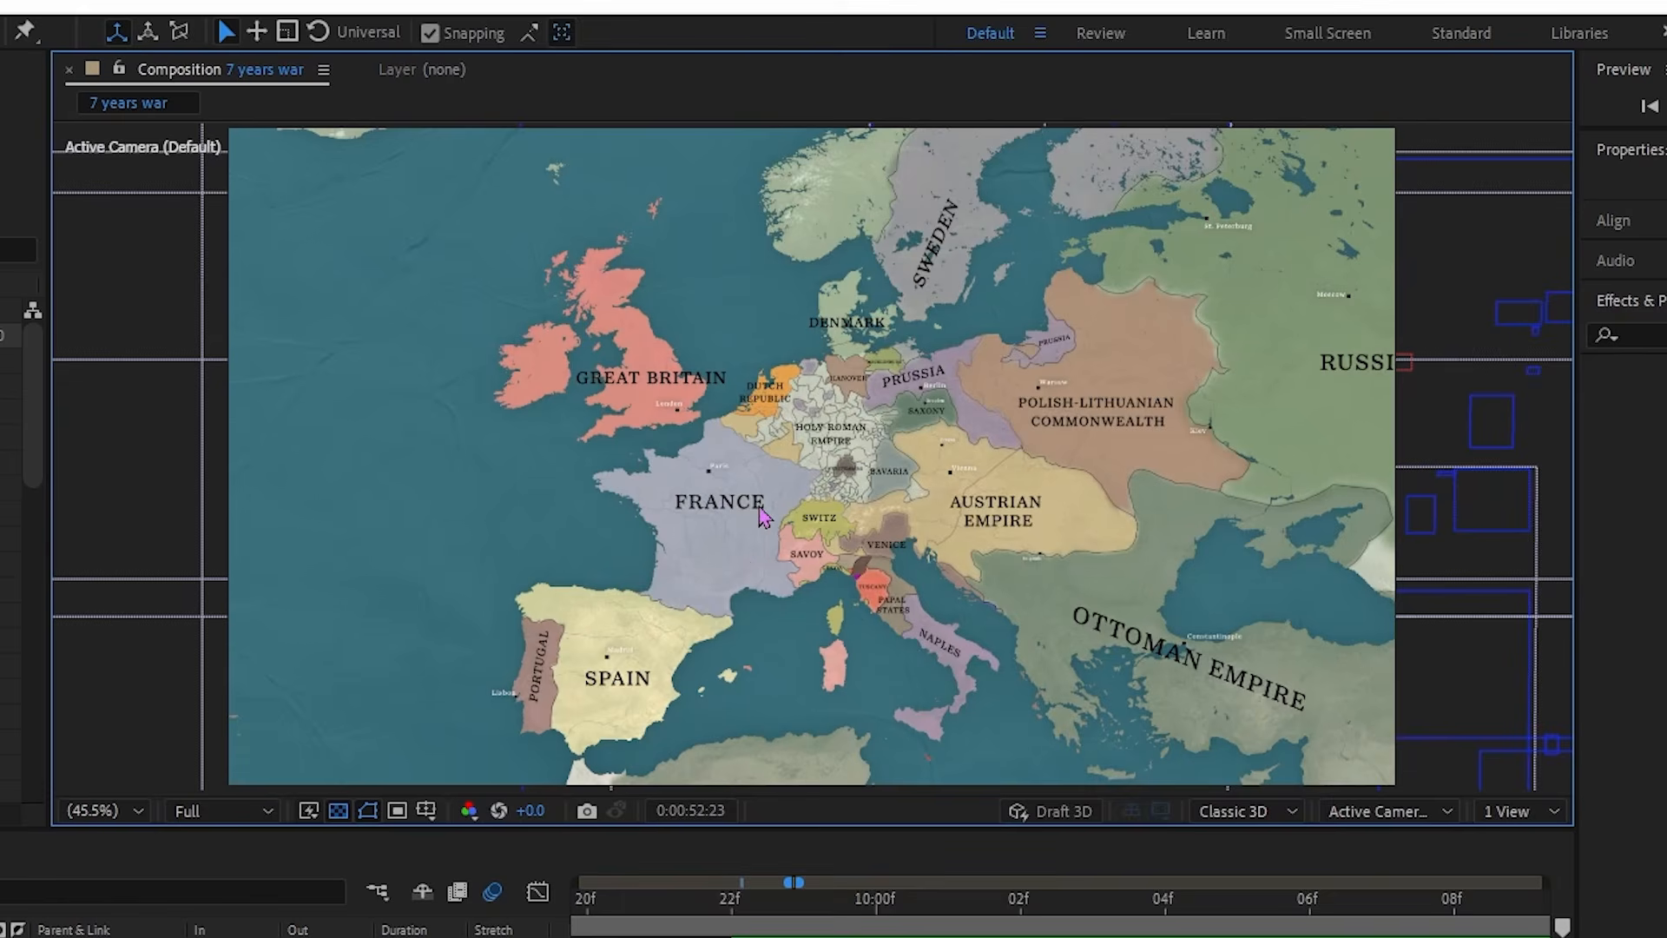
scroll(866, 419, up, 3)
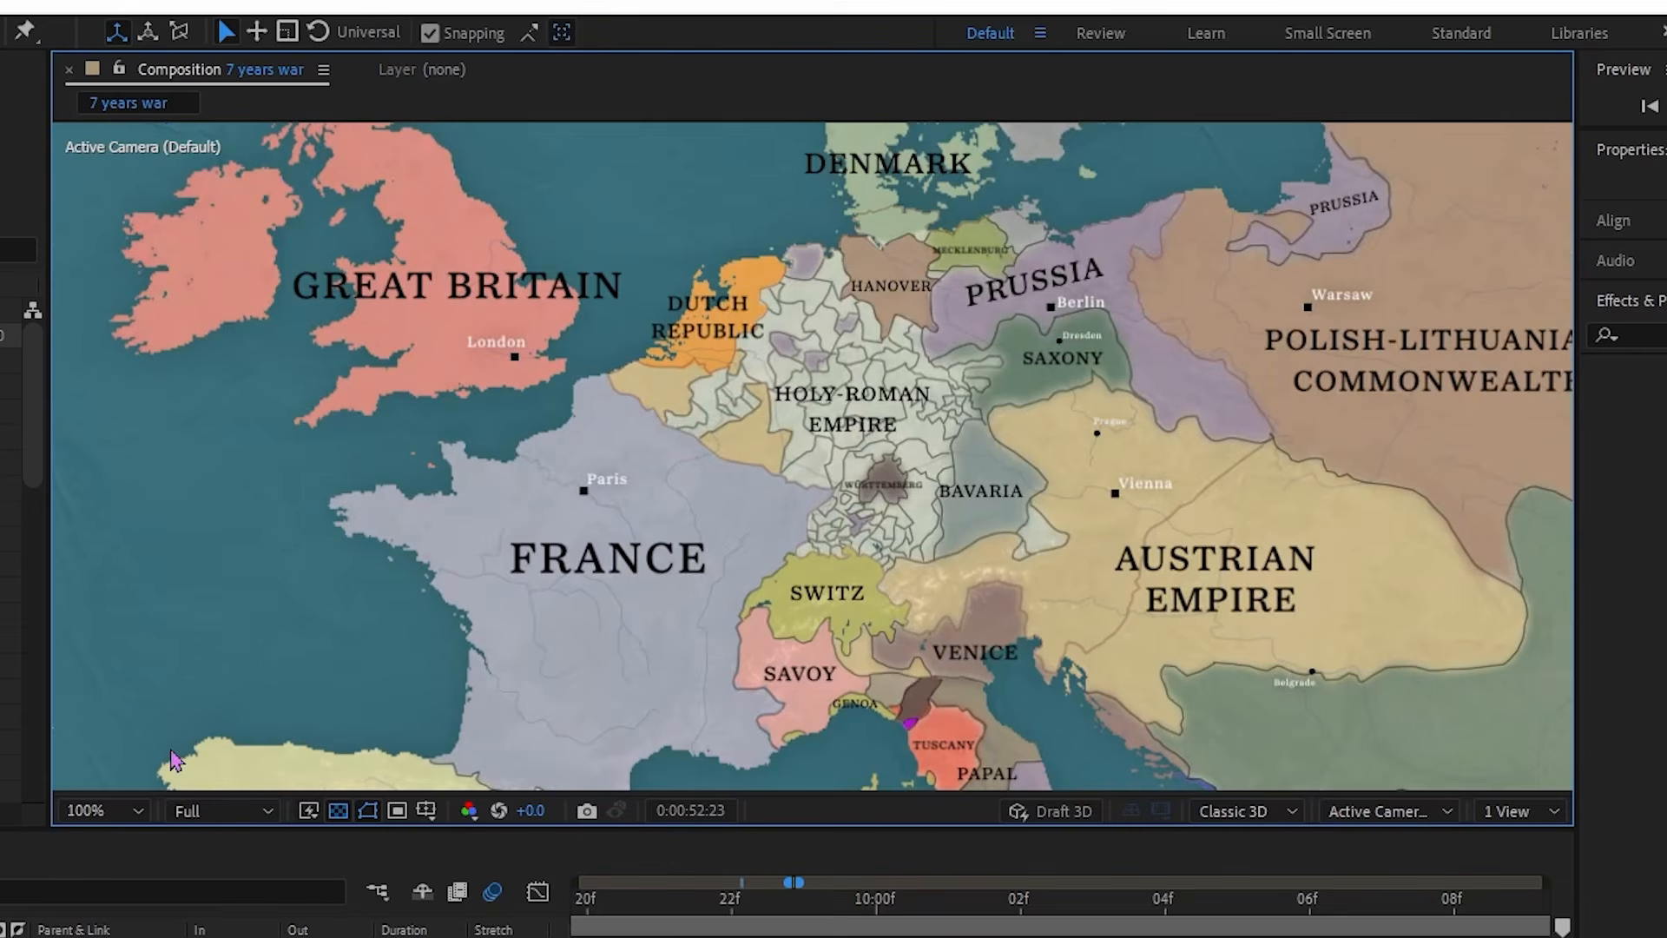
click(103, 810)
click(131, 864)
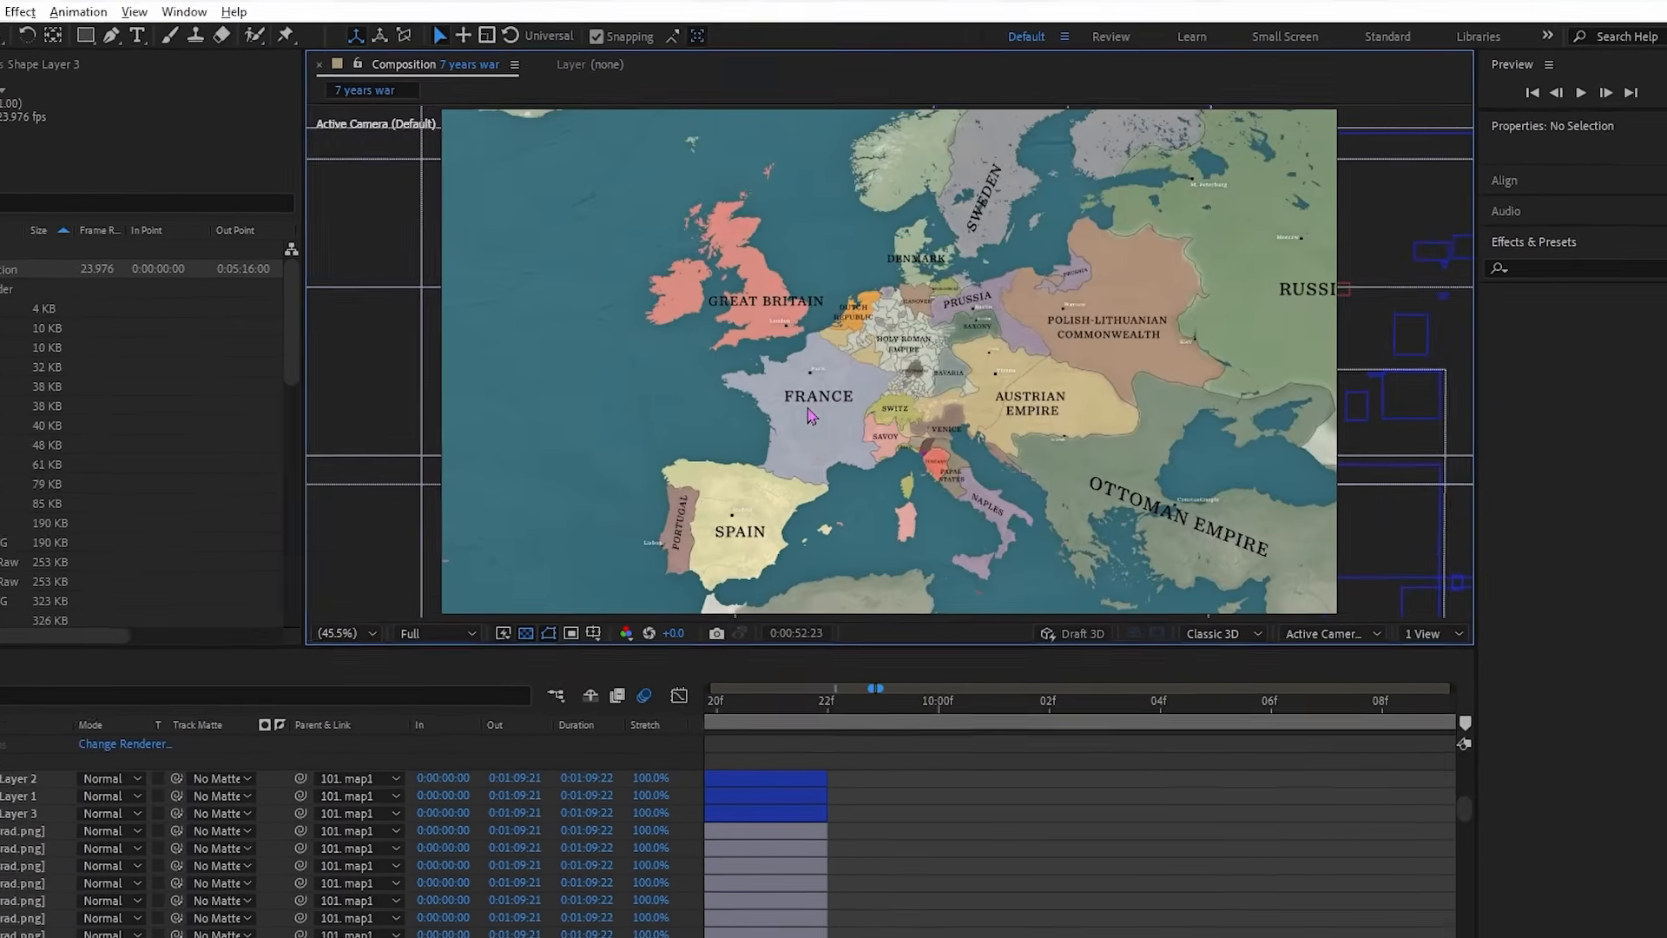